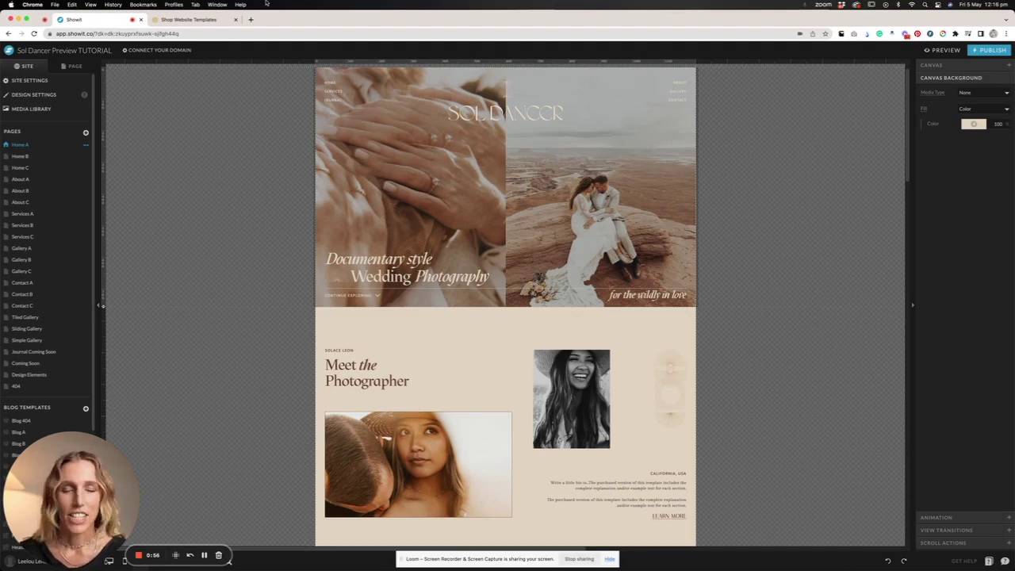
Switch to the Studio Leelou shop page and browse its collection of website templates.
click(188, 19)
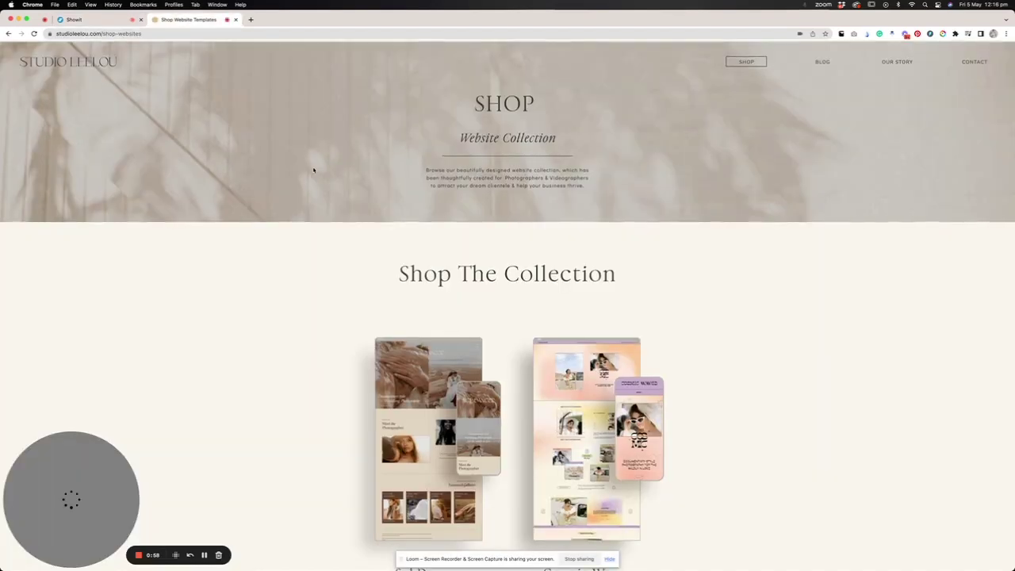
scroll(313, 170, down, 3)
scroll(313, 171, down, 10)
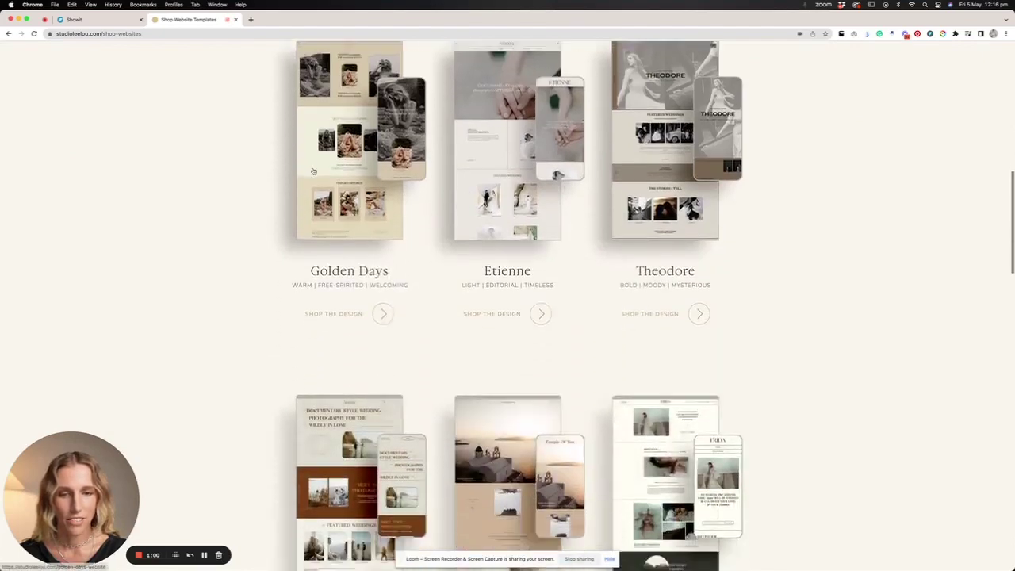
scroll(313, 170, down, 15)
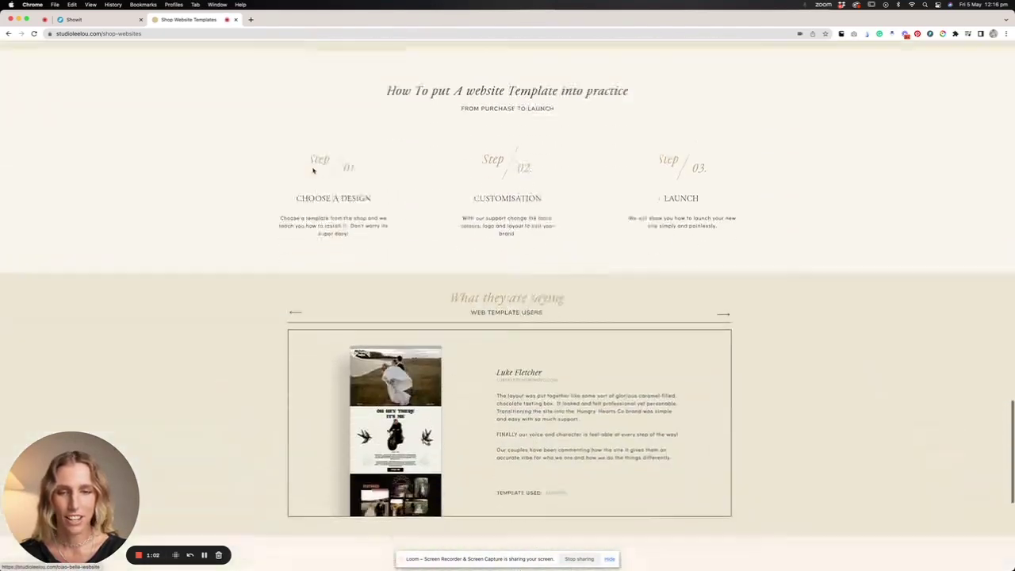
scroll(313, 171, up, 20)
scroll(313, 171, up, 15)
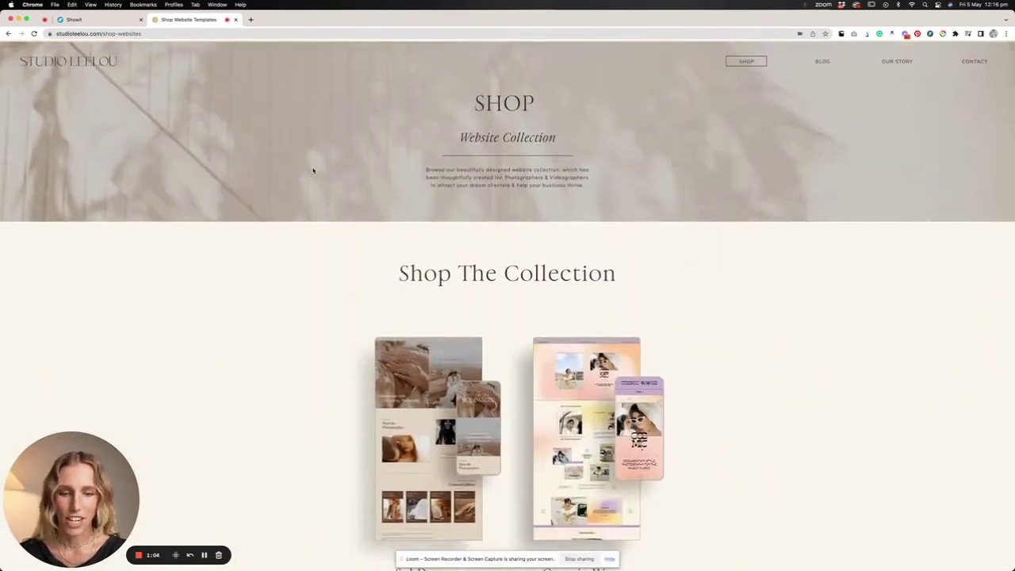
scroll(313, 170, down, 2)
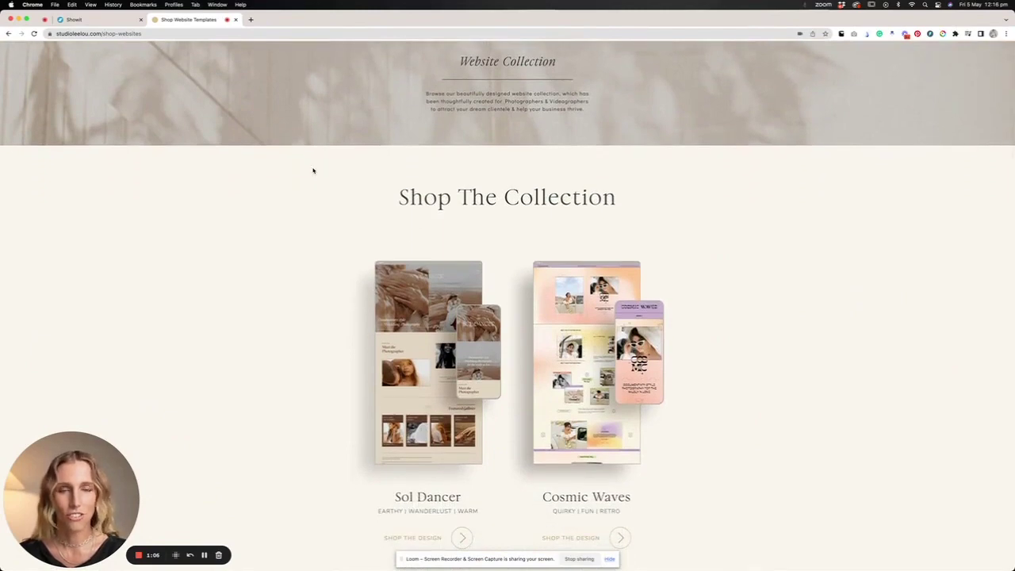
scroll(314, 170, down, 1)
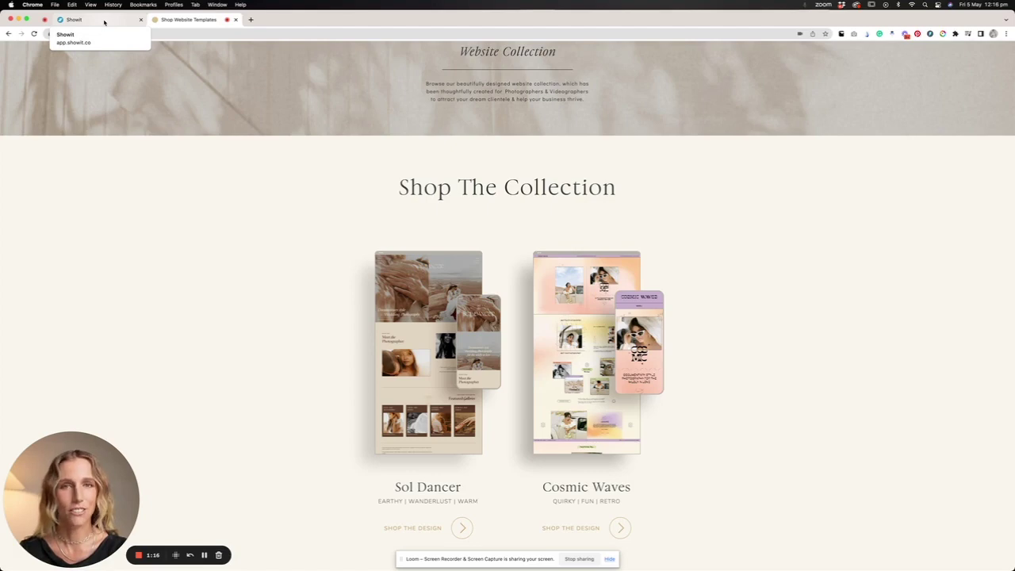
scroll(217, 166, down, 3)
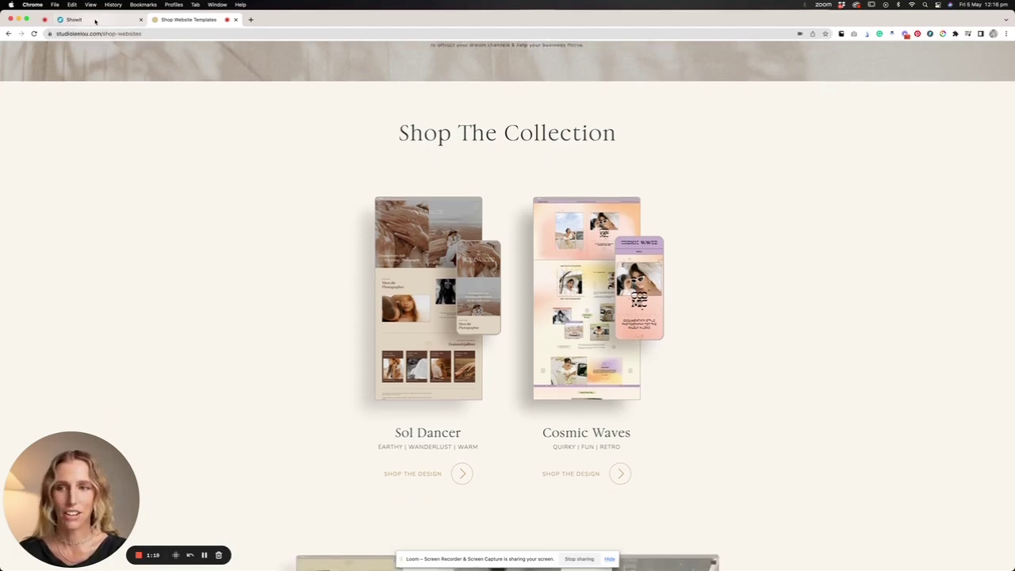
Return to Showit and examine the site's pages, blog templates and site canvases alongside the Home A canvas list.
click(95, 21)
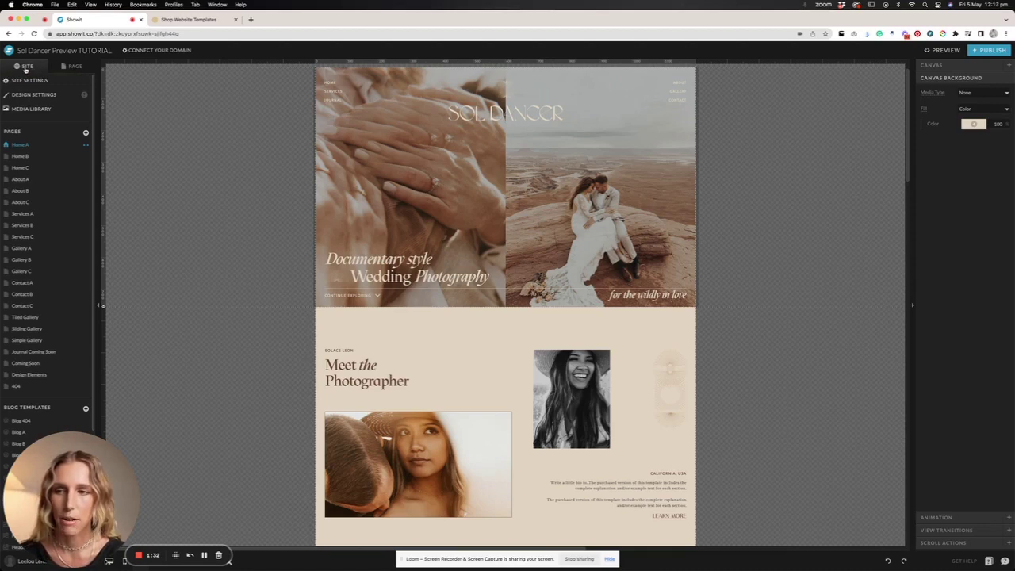
click(78, 67)
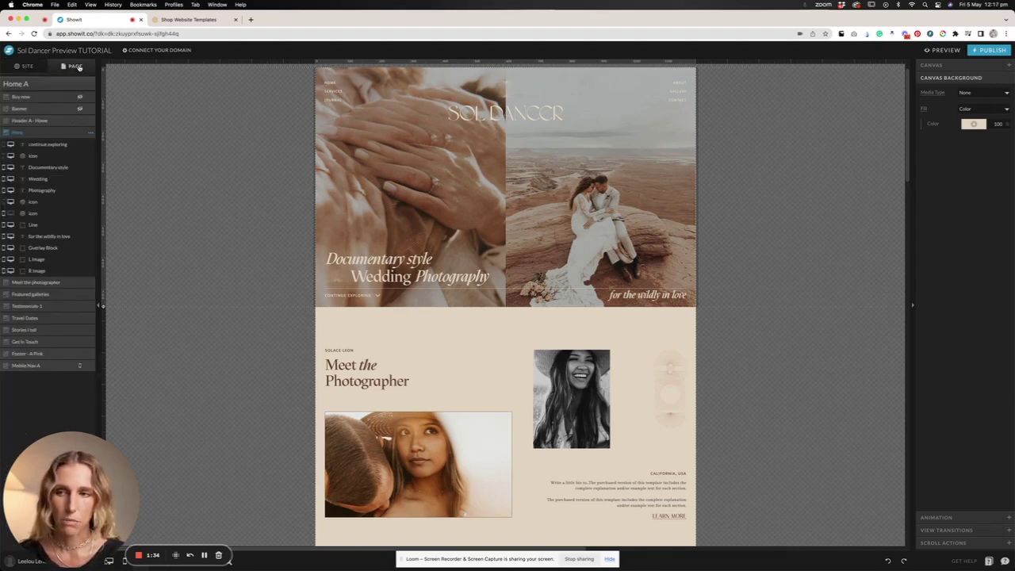
click(35, 68)
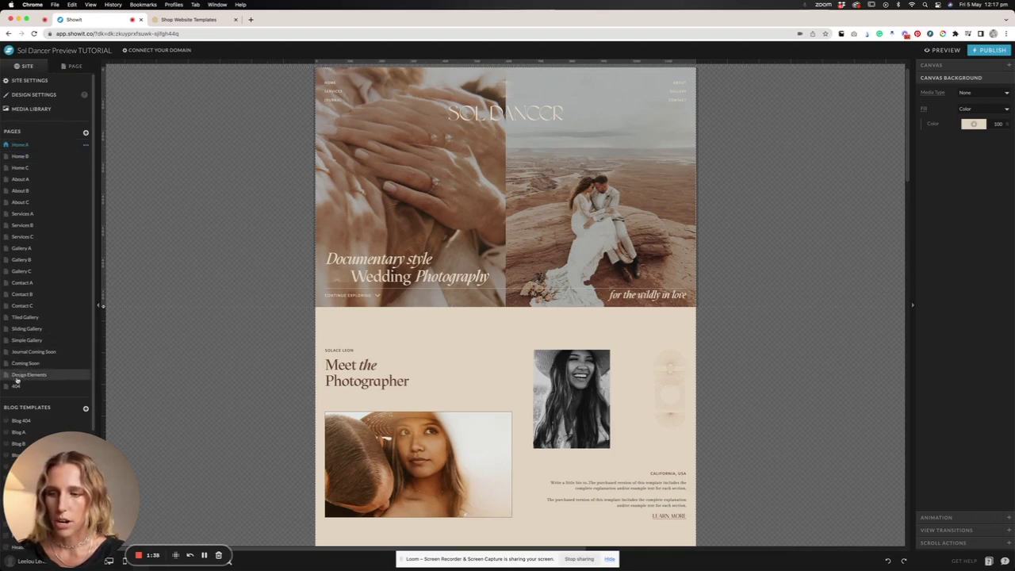
click(43, 110)
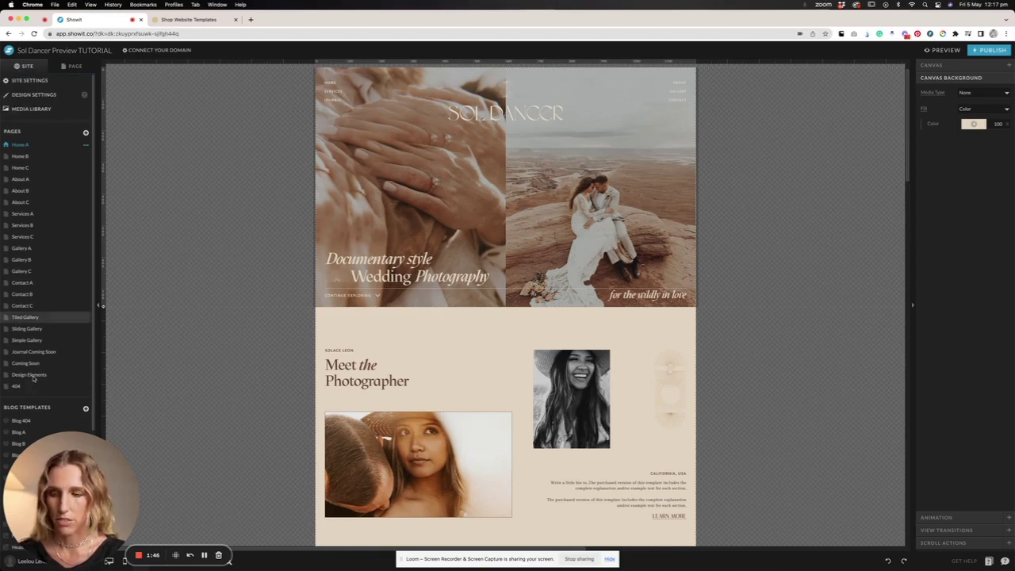
scroll(32, 407, down, 3)
scroll(32, 407, down, 6)
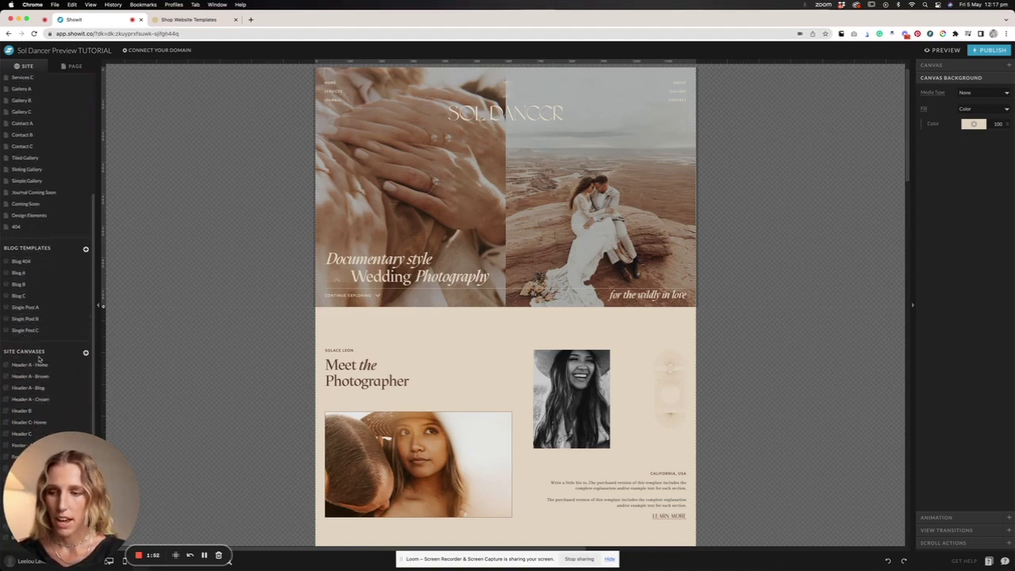
scroll(63, 270, up, 10)
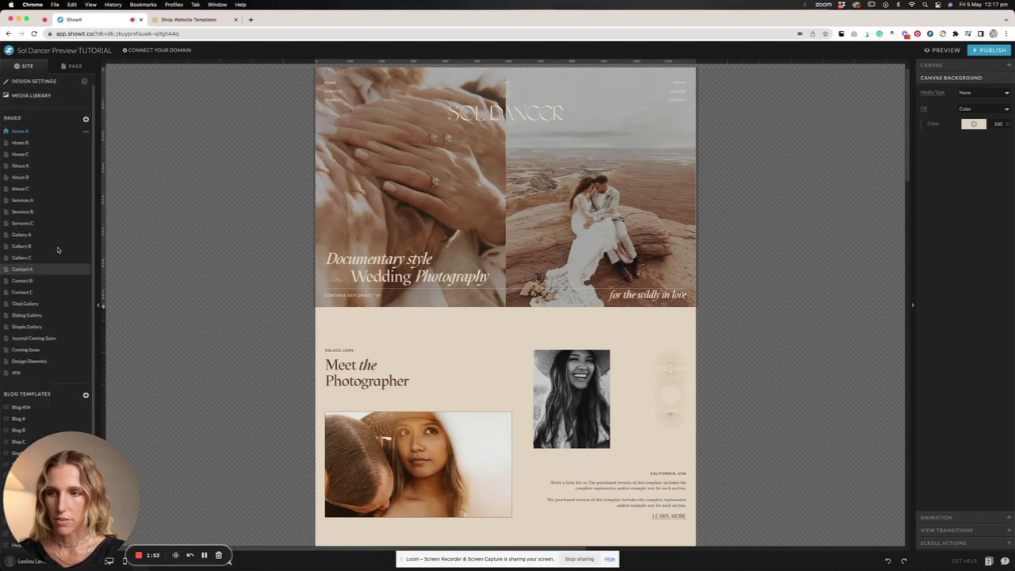
click(75, 66)
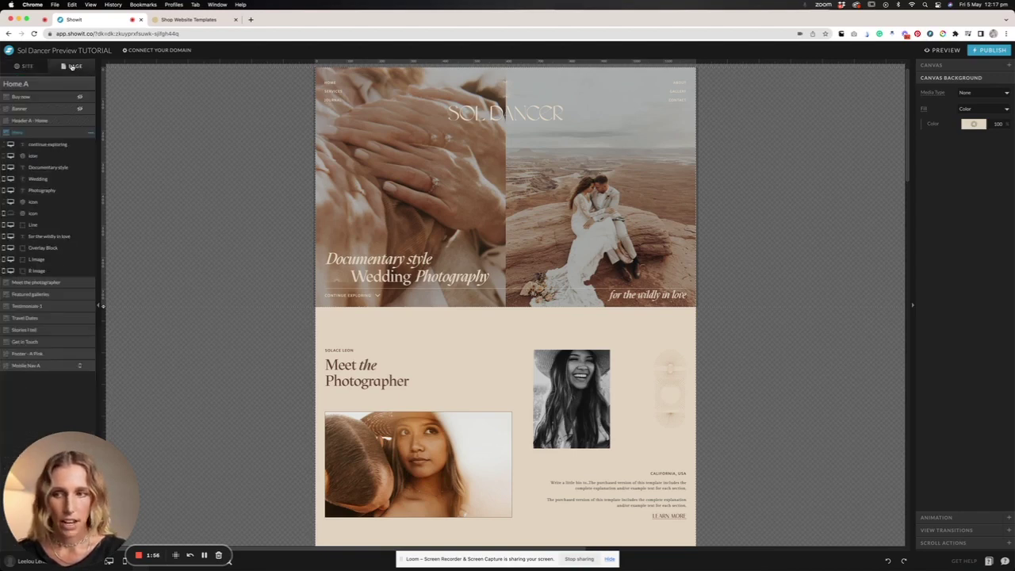
click(30, 68)
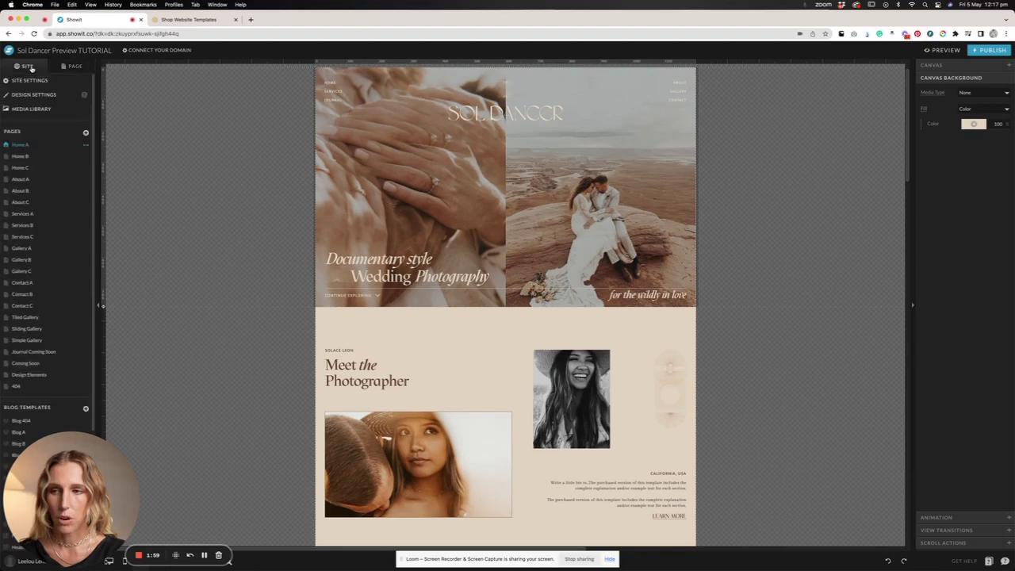
Open the Home A page and examine its header, hero, Meet the photographer and Featured galleries canvases.
click(18, 149)
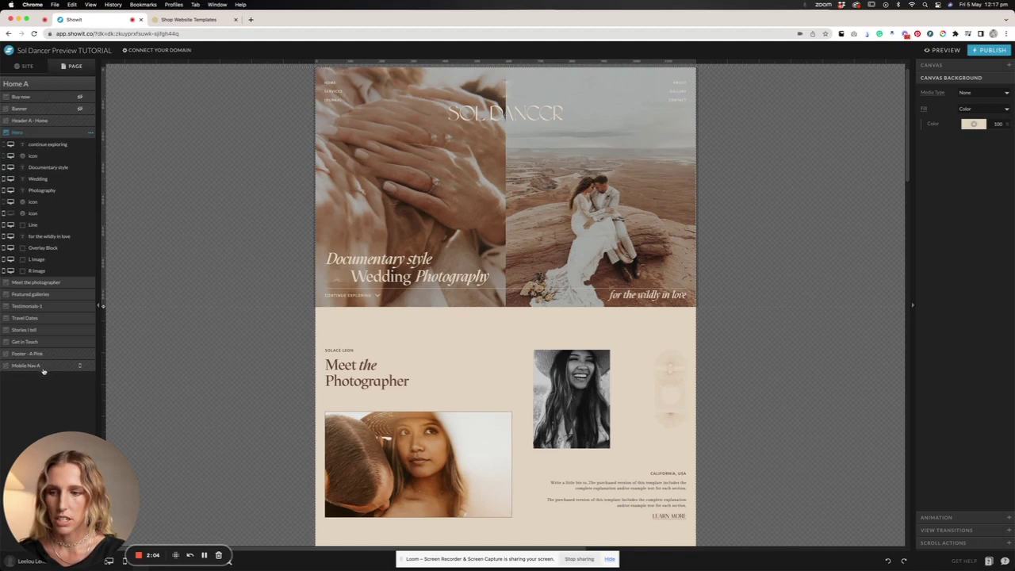
click(52, 121)
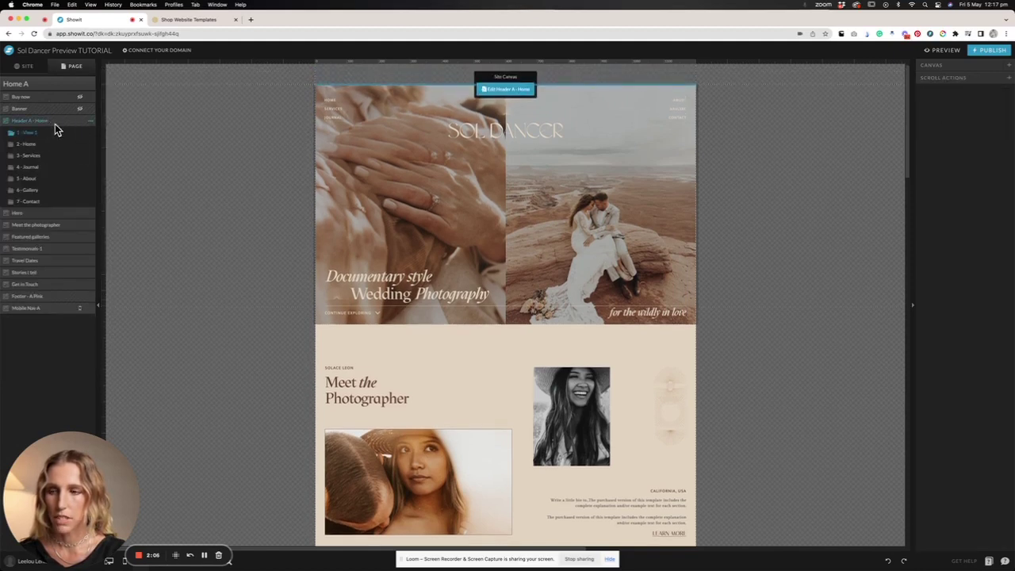
click(46, 215)
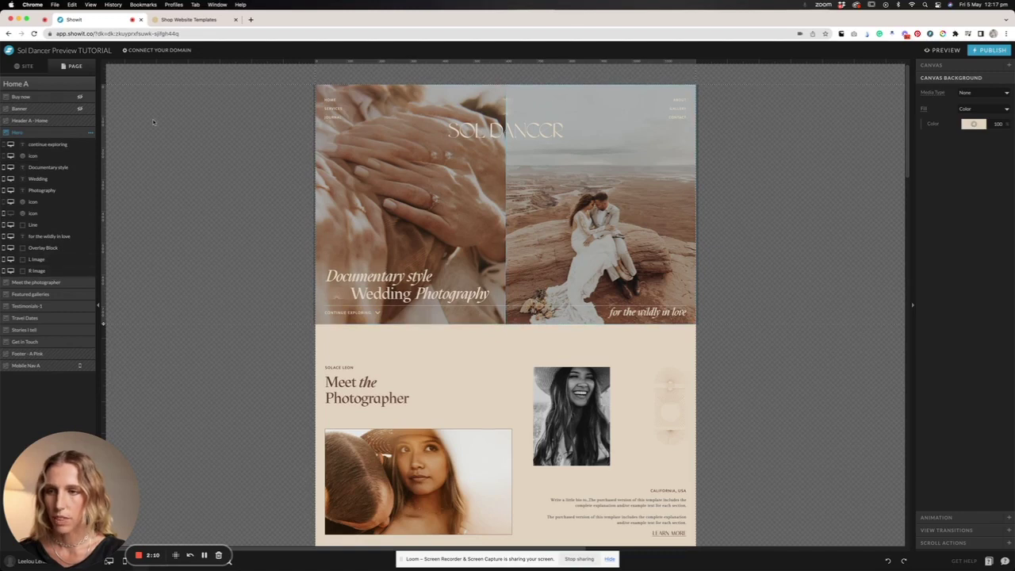
scroll(480, 270, down, 2)
click(480, 270)
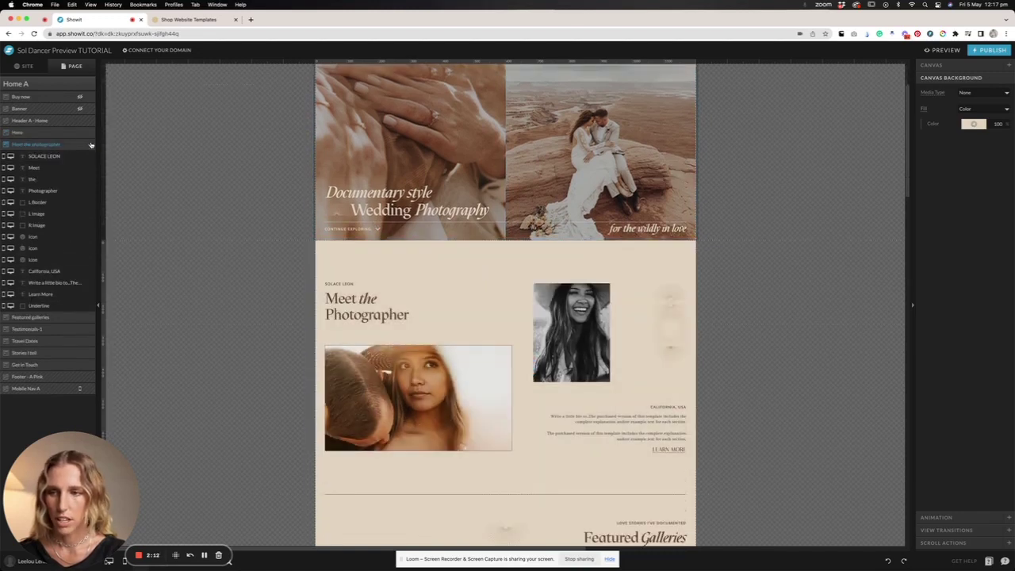
scroll(452, 334, down, 5)
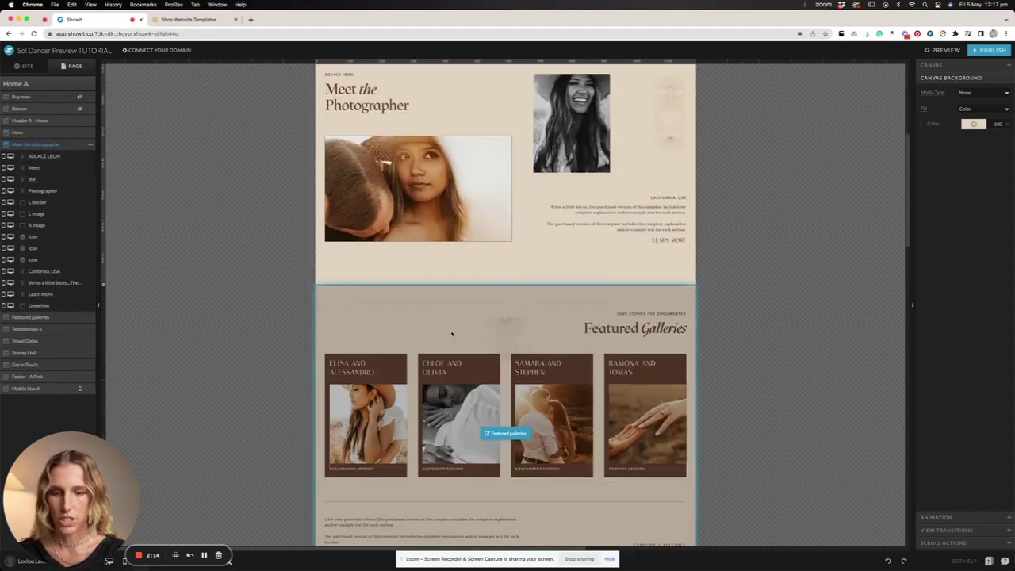
scroll(452, 334, down, 4)
Review the site settings for site info, blog, third-party analytics and social links, and close them.
click(26, 66)
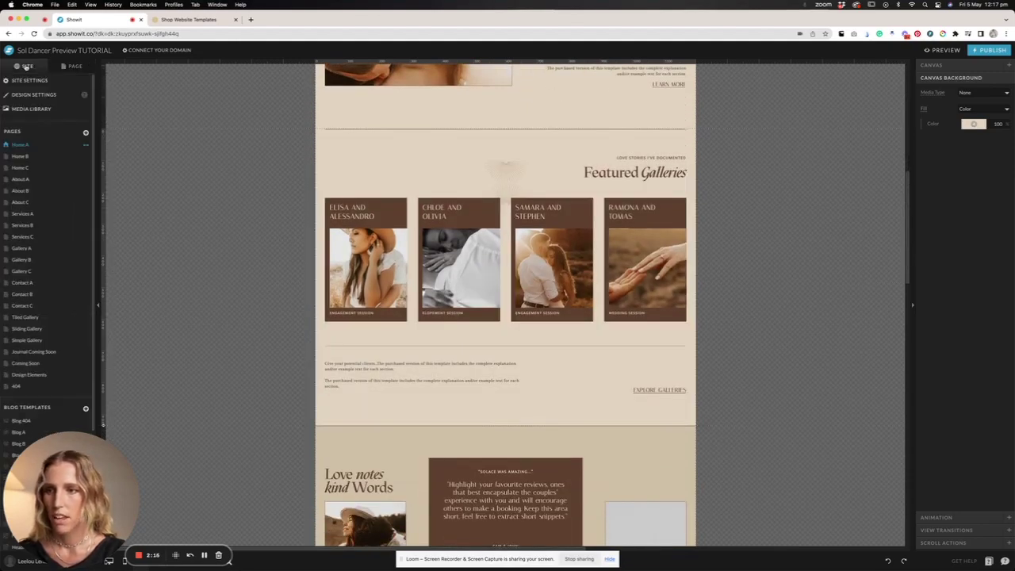
click(35, 83)
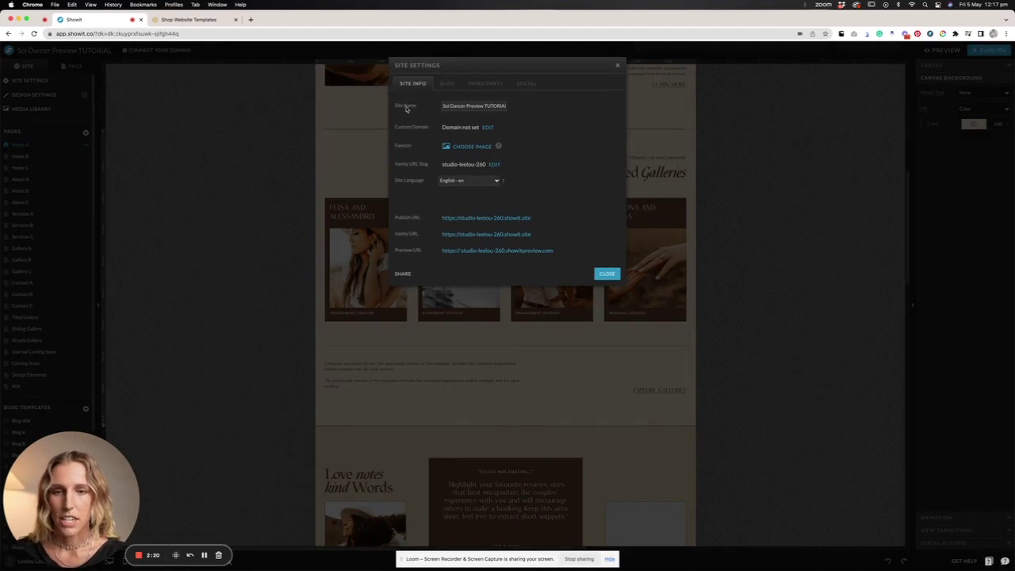
drag(442, 106, 506, 106)
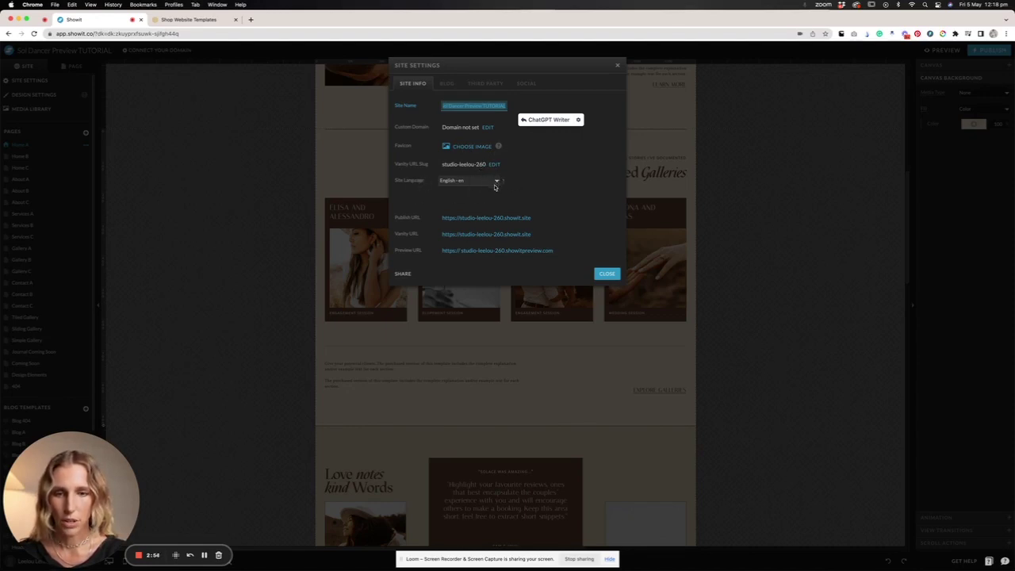
click(449, 85)
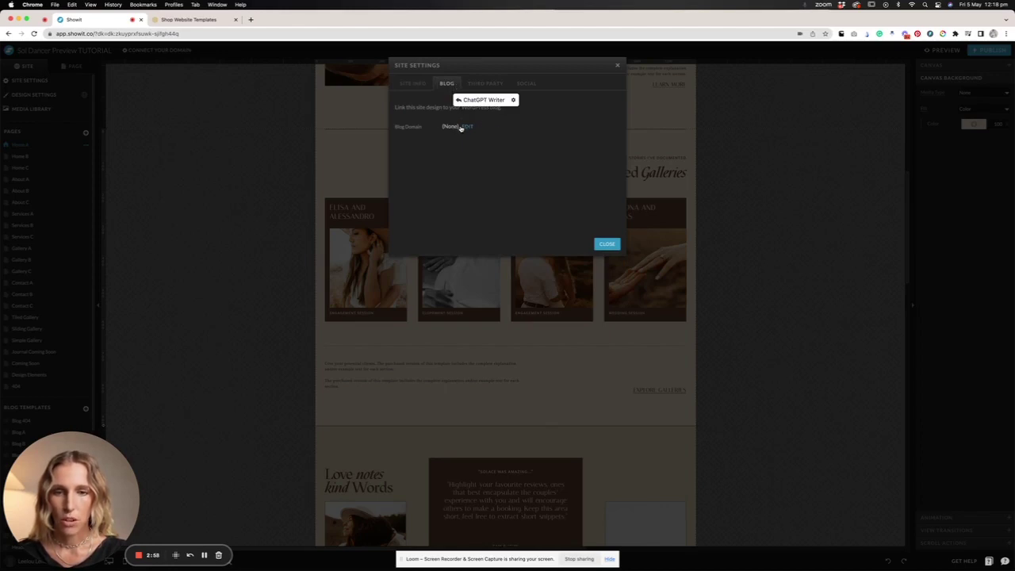
click(490, 84)
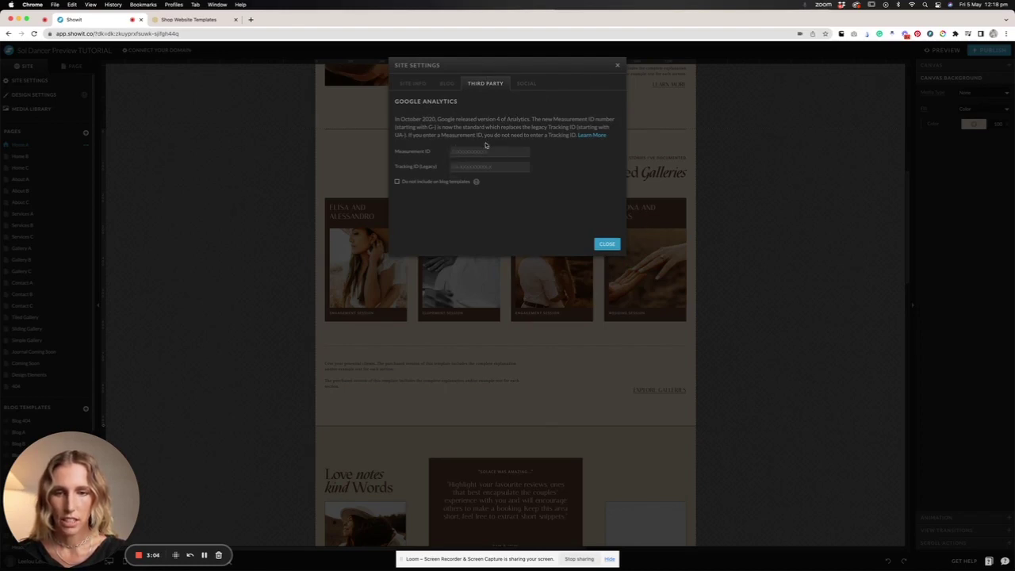
click(523, 85)
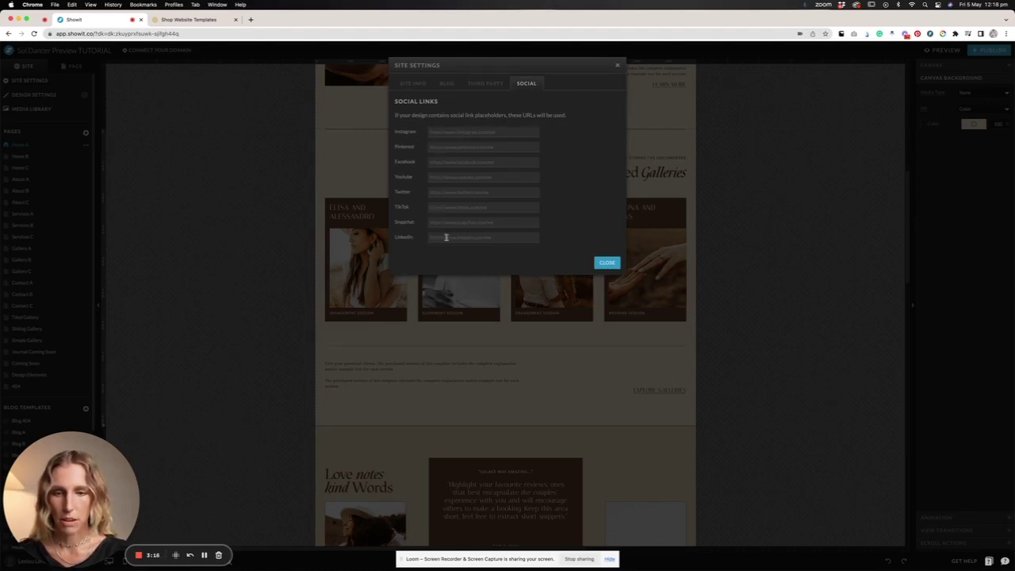
click(607, 264)
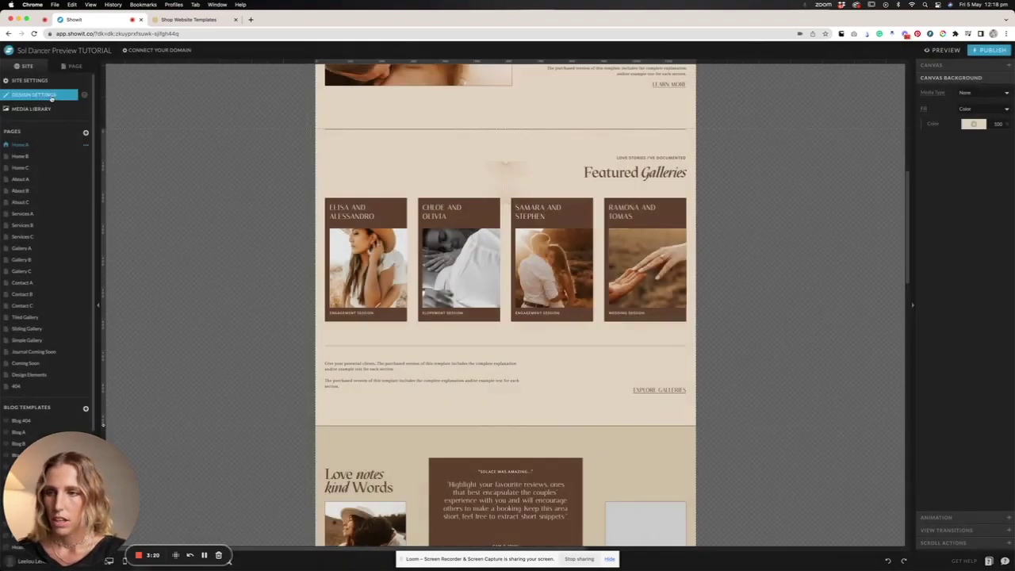
Open the design settings and inspect colours 1, 2 and 3 of the colour palette.
click(52, 98)
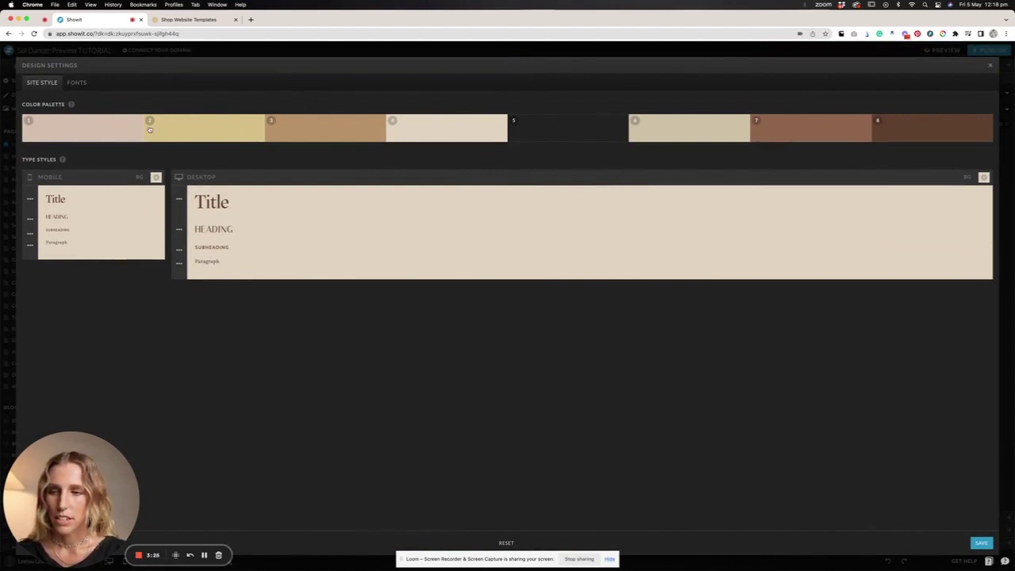
click(109, 128)
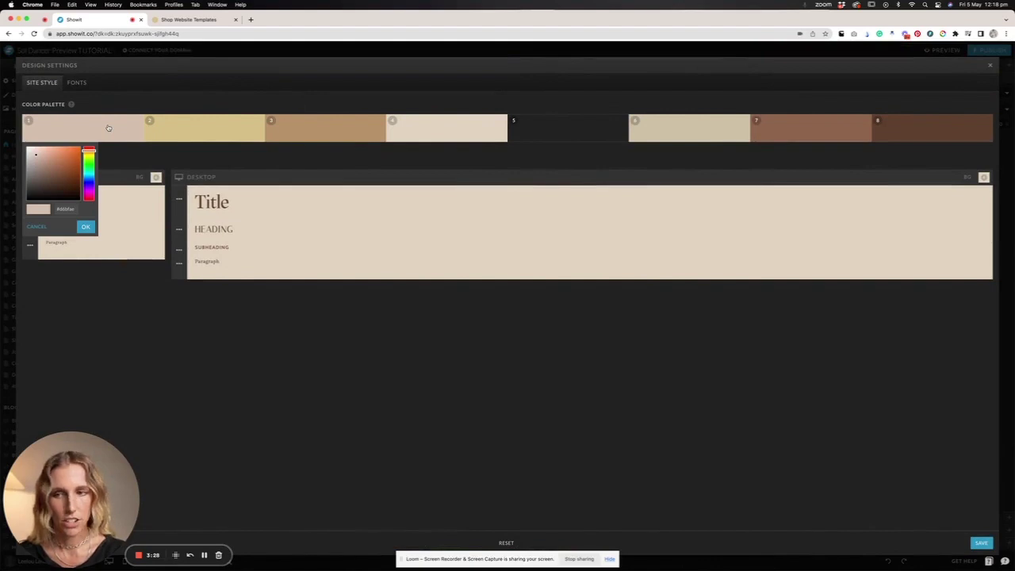
click(214, 131)
click(333, 130)
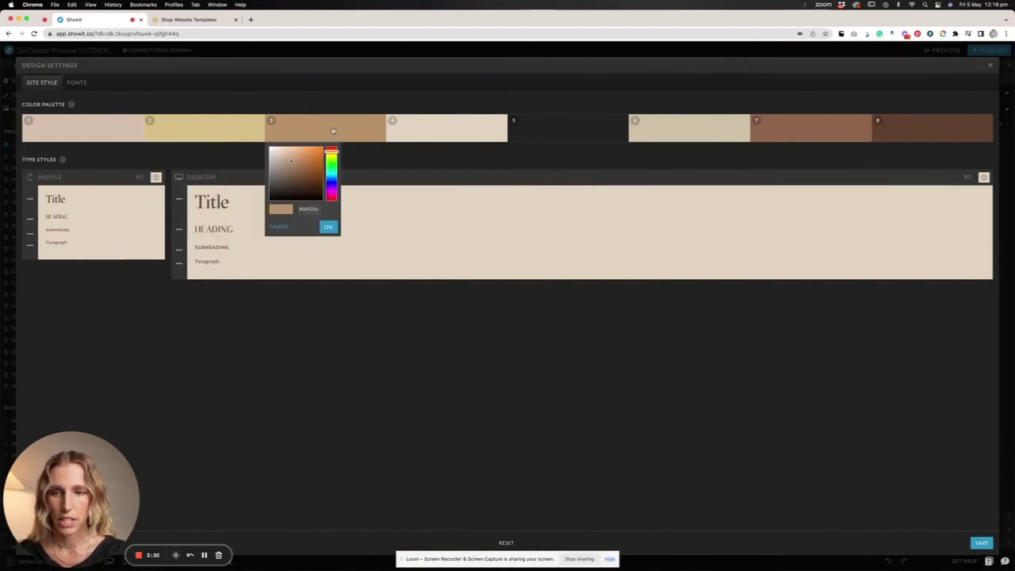
Change colour 1 of the site's colour palette to a terracotta orange.
click(87, 127)
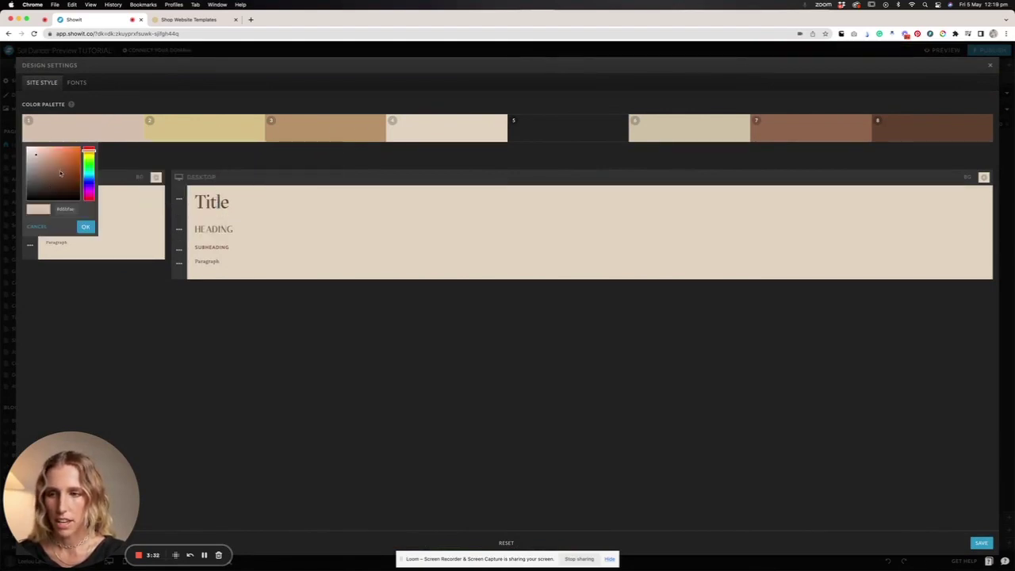
drag(52, 159, 55, 161)
drag(74, 208, 56, 209)
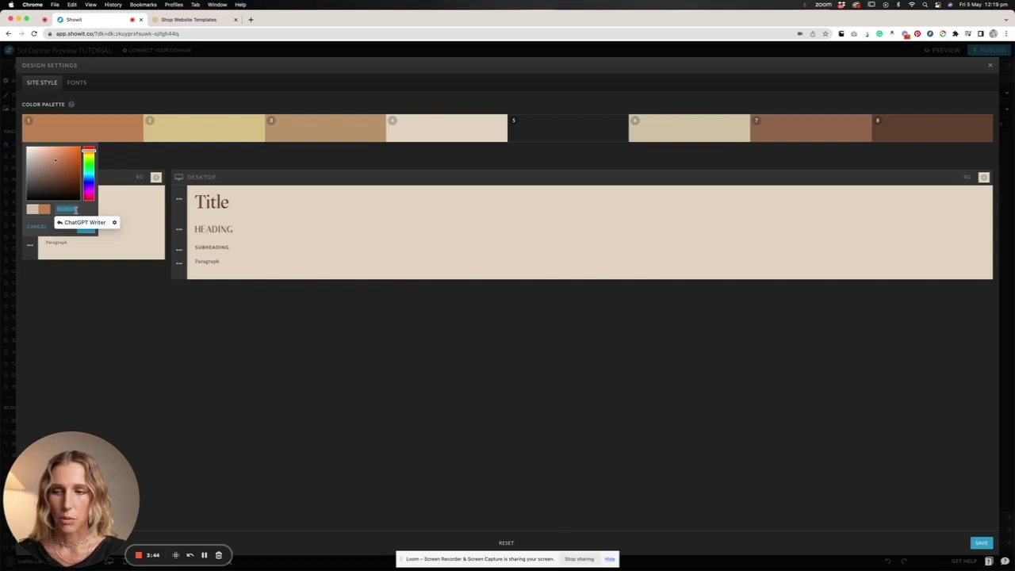
click(116, 163)
Inspect palette colours 2 and 3 and the desktop Title type style's font, size, spacing and link settings.
click(226, 128)
click(313, 125)
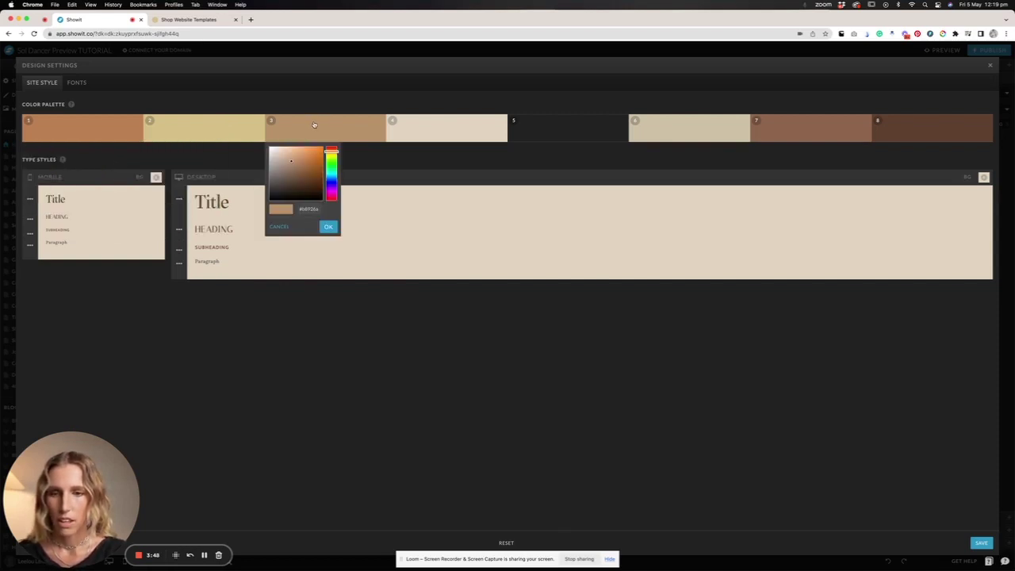
click(179, 201)
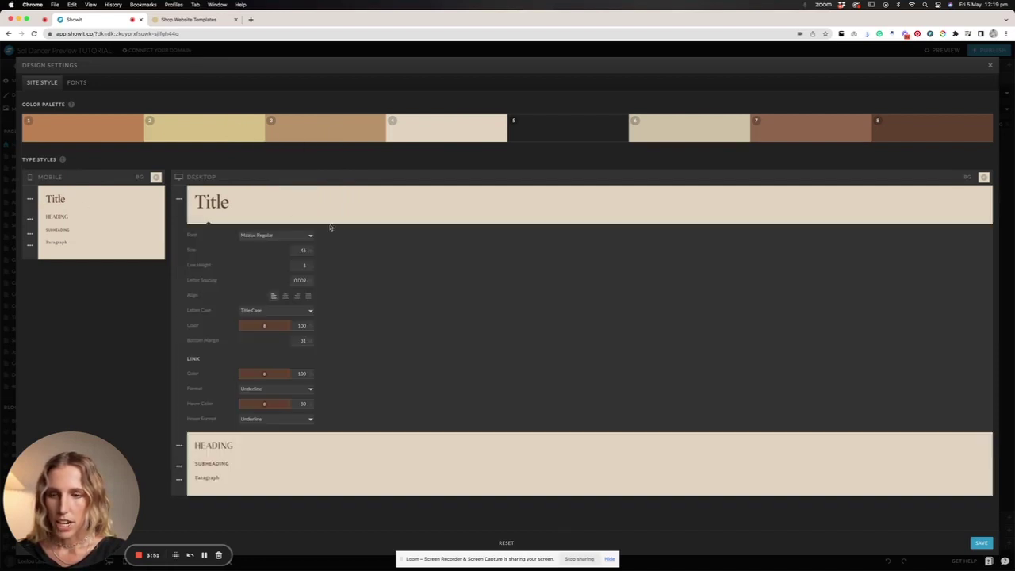
click(180, 200)
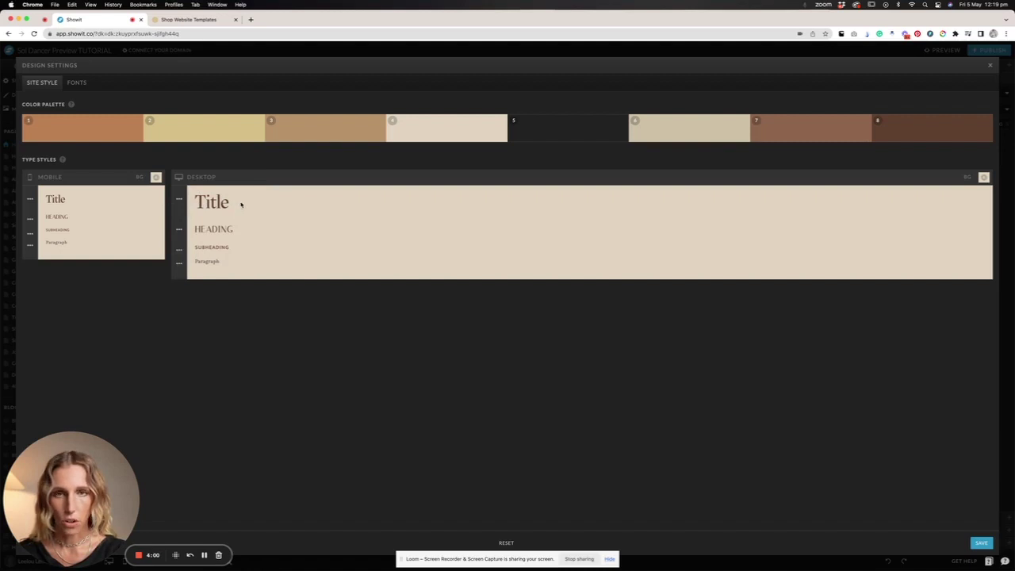
Look through the Google font names available in the design settings' font options.
click(76, 84)
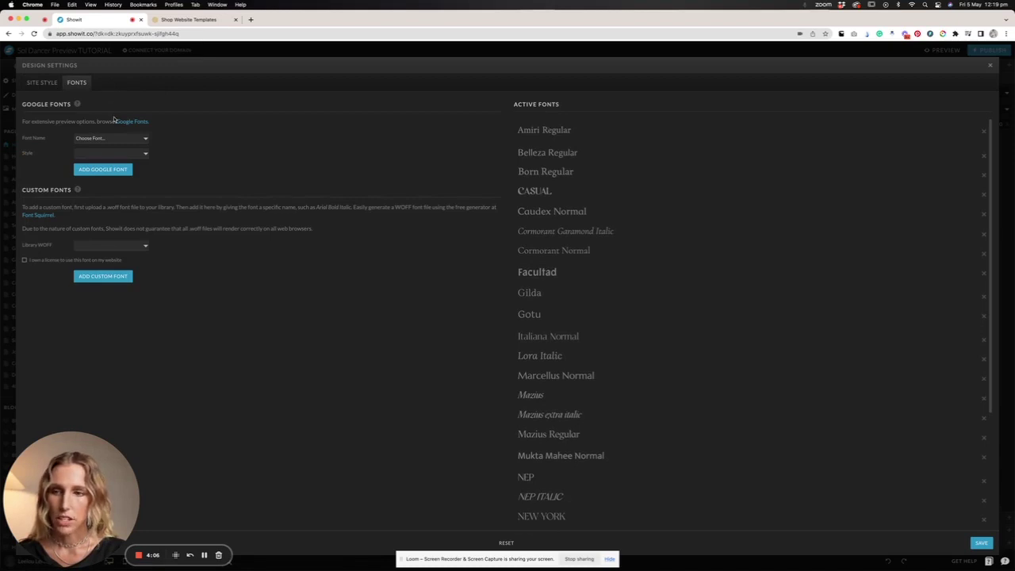
click(129, 139)
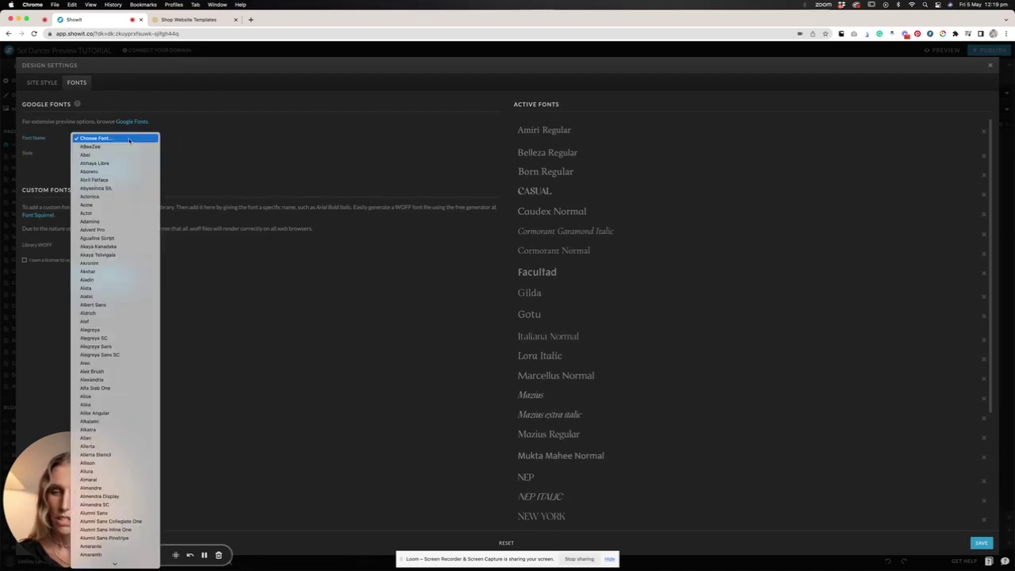
scroll(121, 332, down, 20)
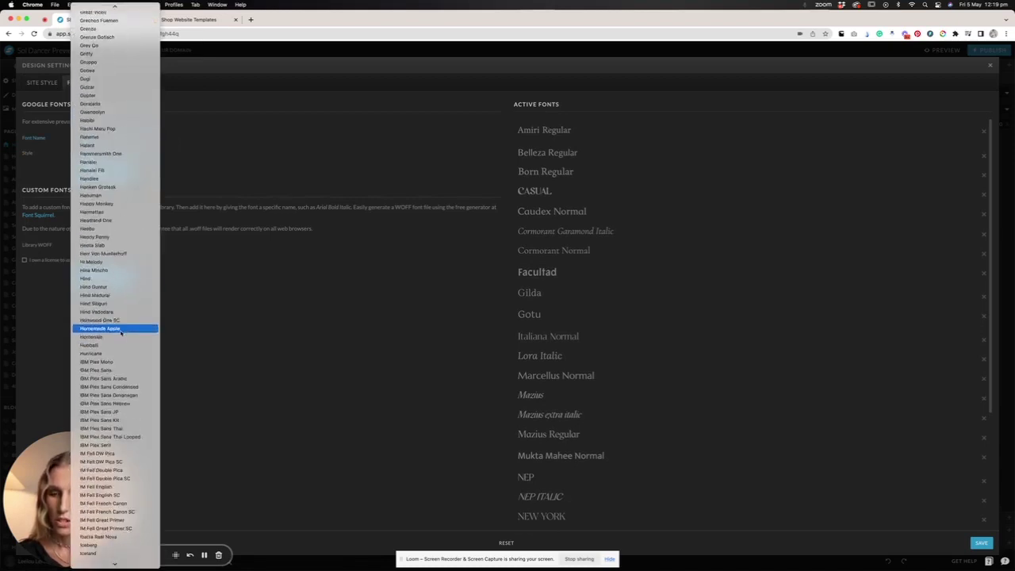
scroll(120, 332, down, 20)
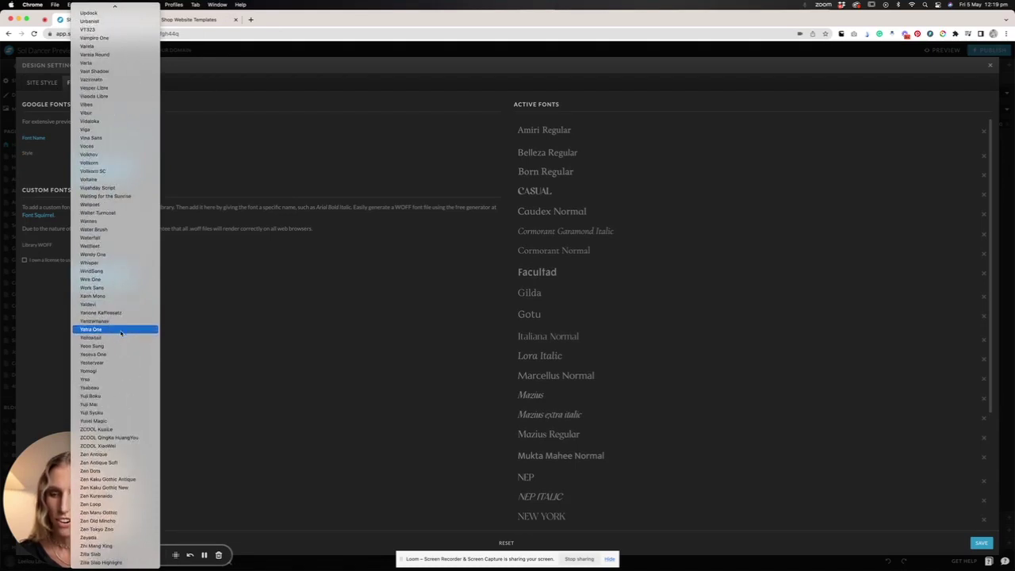
click(239, 160)
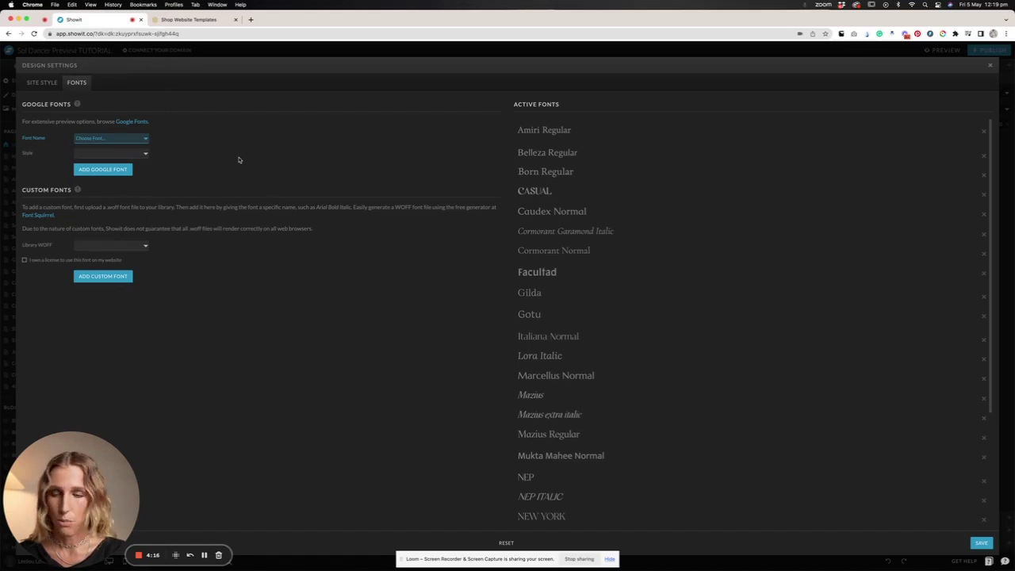
Look through the library WOFF files offered as custom fonts, and close the design settings without saving.
click(127, 246)
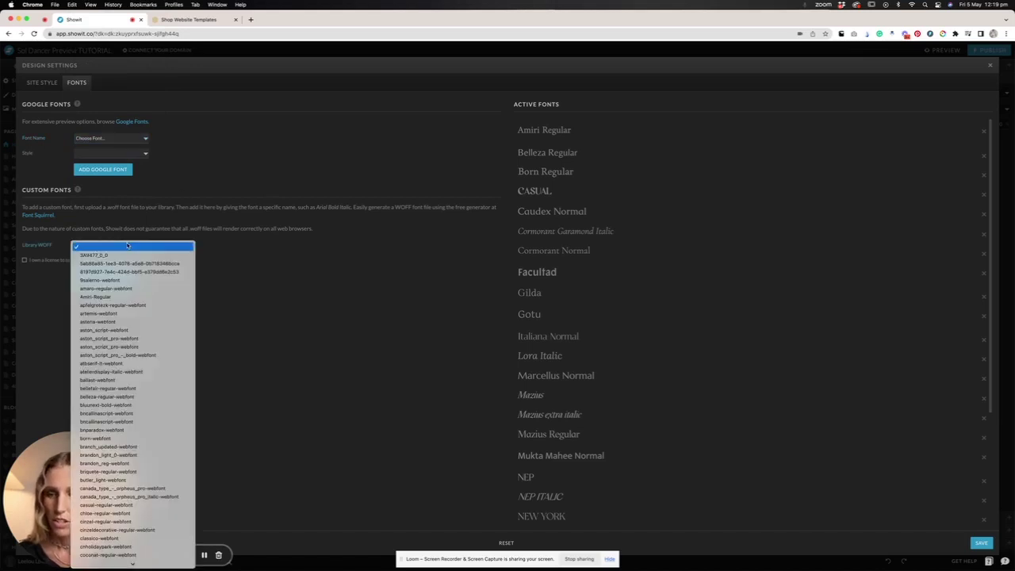
scroll(133, 397, down, 10)
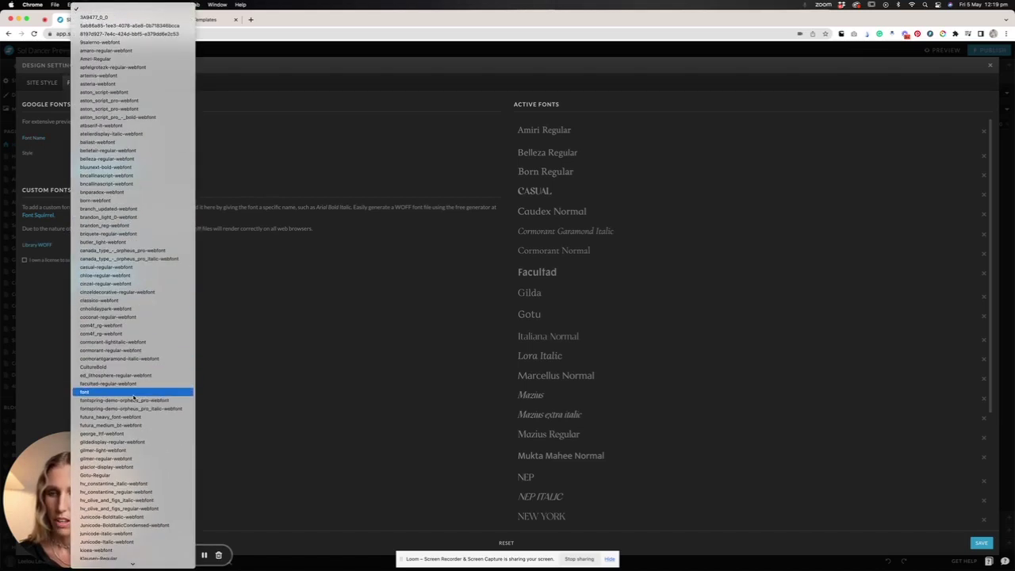
click(256, 138)
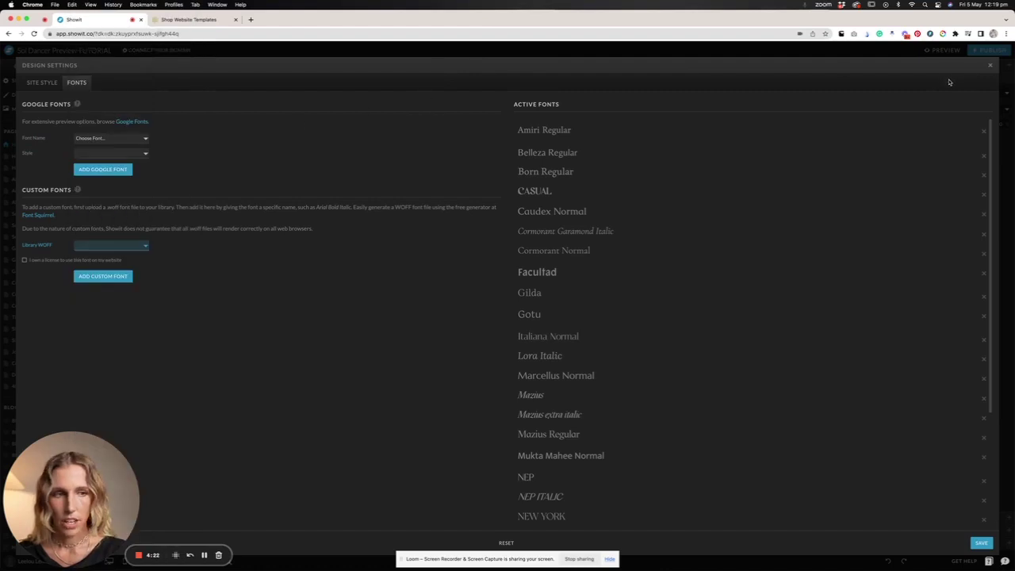
click(990, 64)
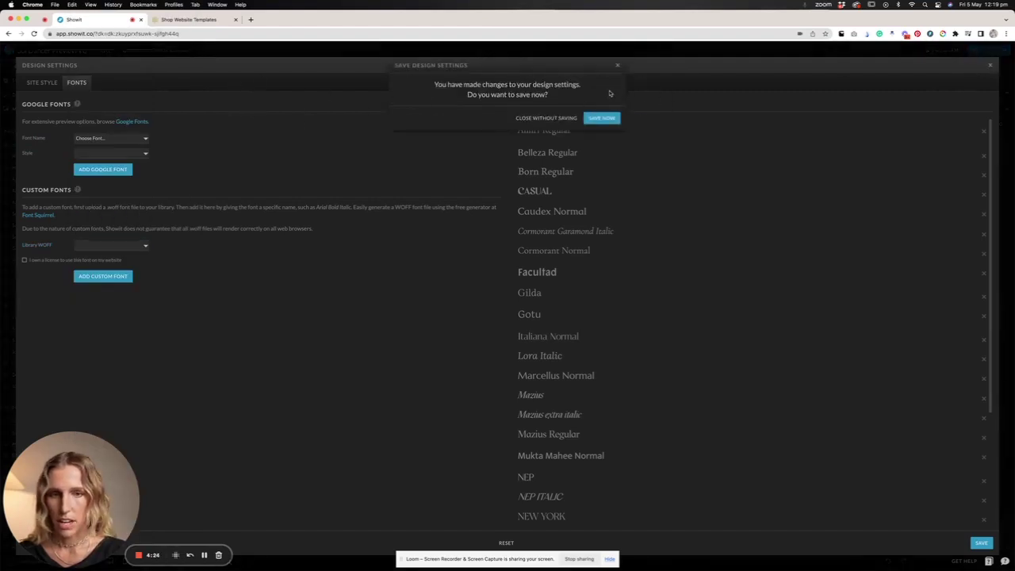
click(545, 119)
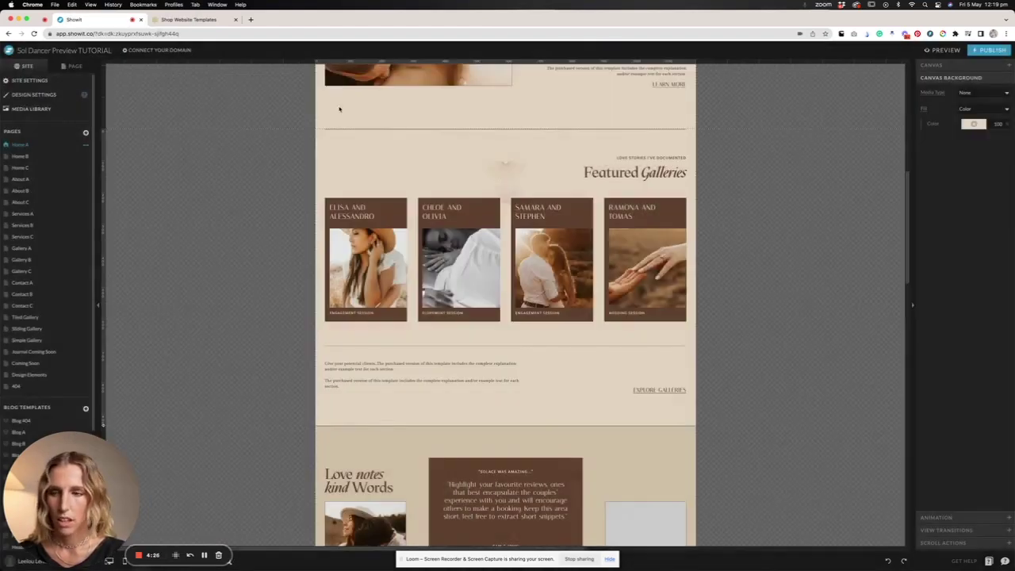
View the uploaded files in the media library and recheck the library WOFF list for custom fonts in the design settings.
click(37, 111)
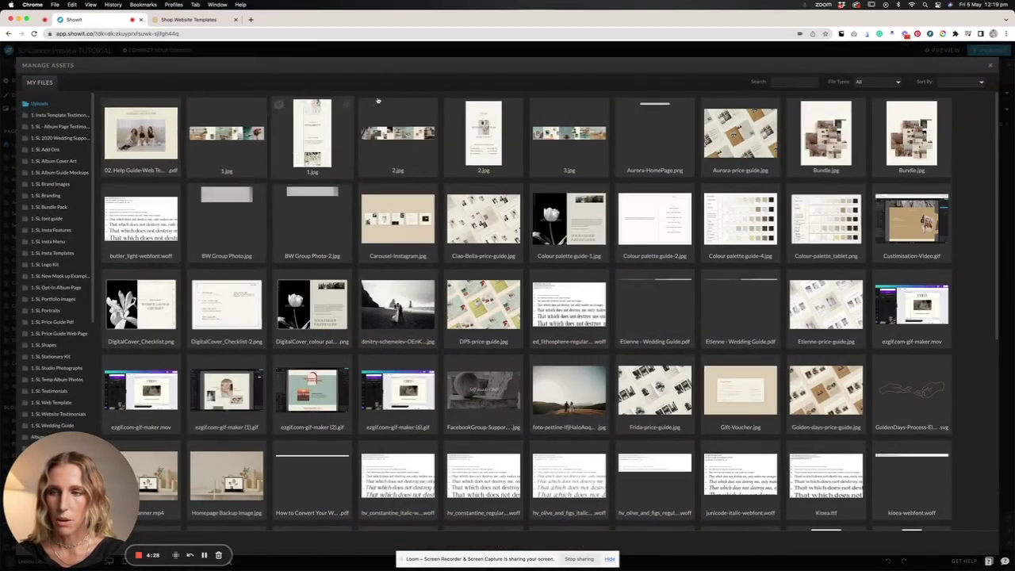
click(992, 67)
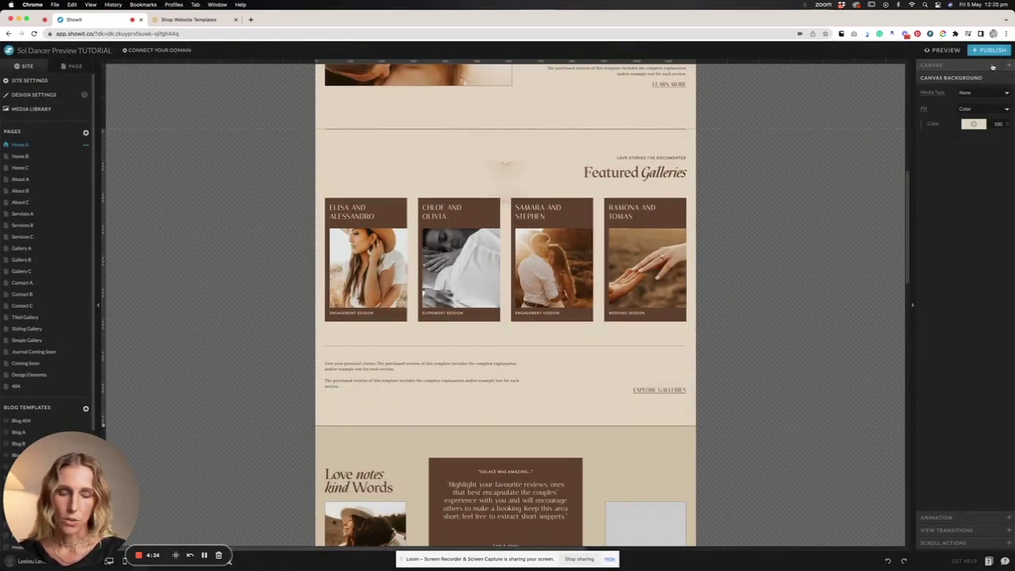
click(53, 97)
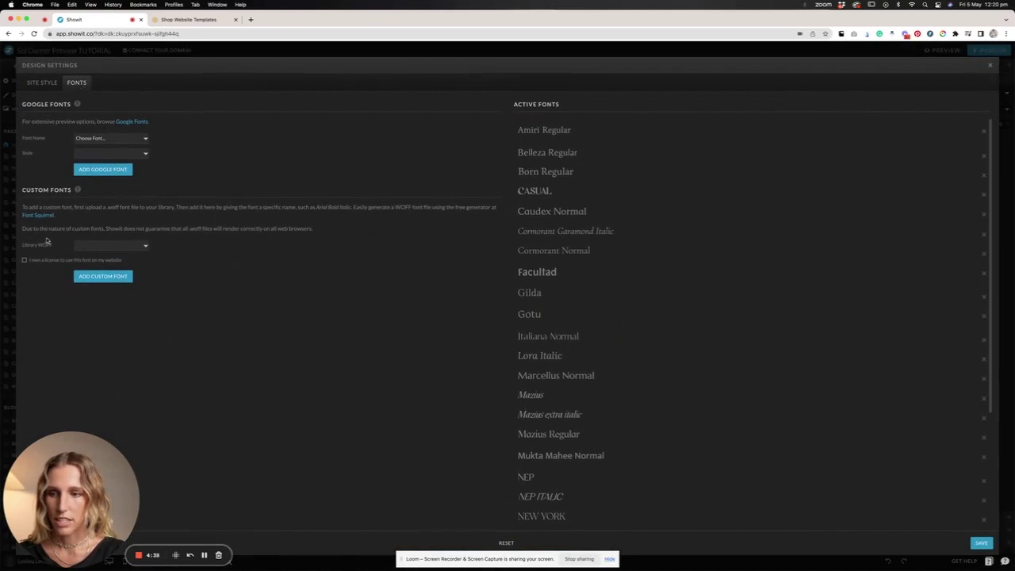
click(123, 246)
scroll(131, 408, down, 5)
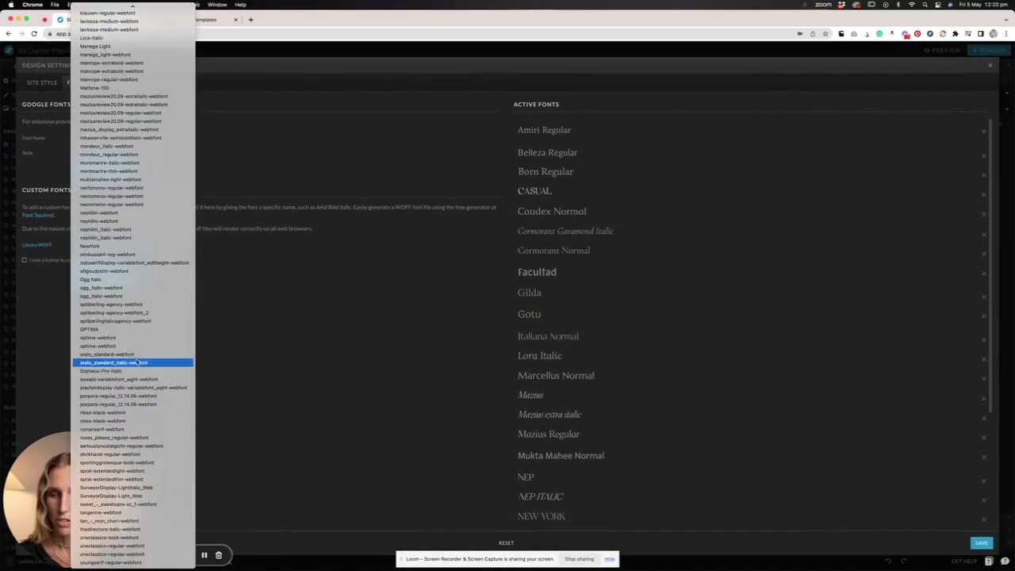
click(328, 187)
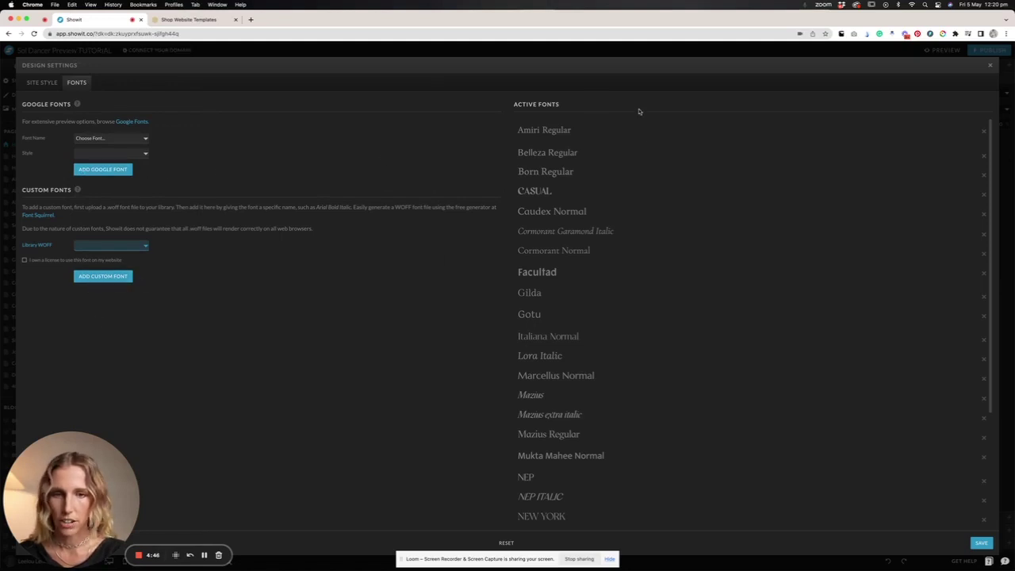
Review the site's active fonts and the font choices in the text style of the "Featured" word in the Featured Galleries heading.
scroll(549, 218, down, 5)
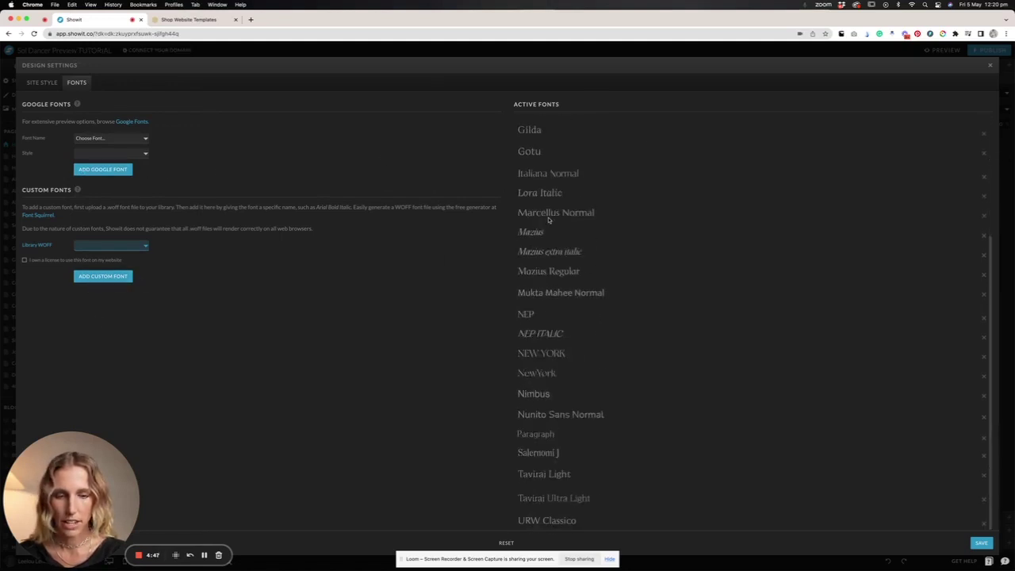
click(992, 66)
click(603, 169)
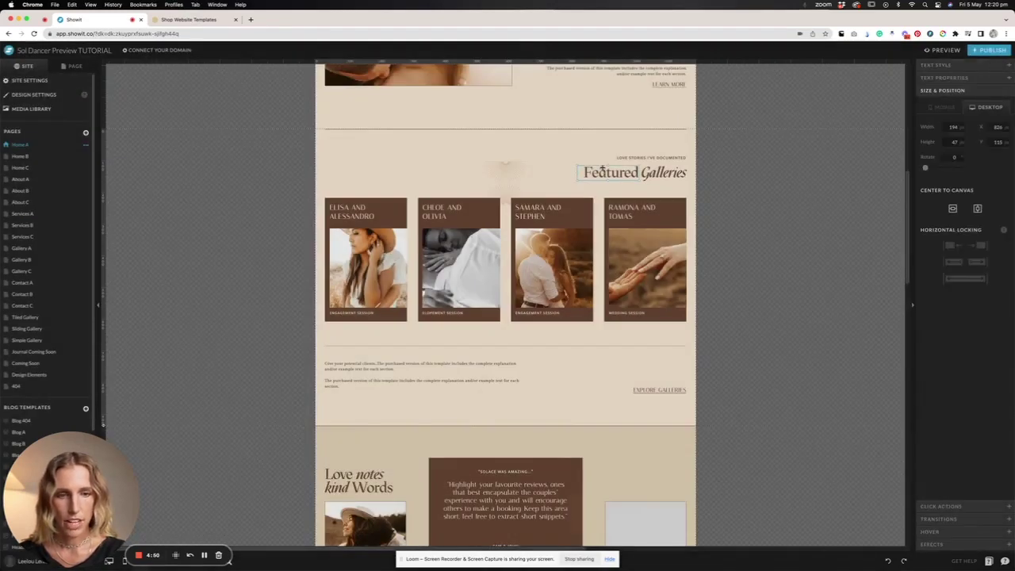
click(974, 64)
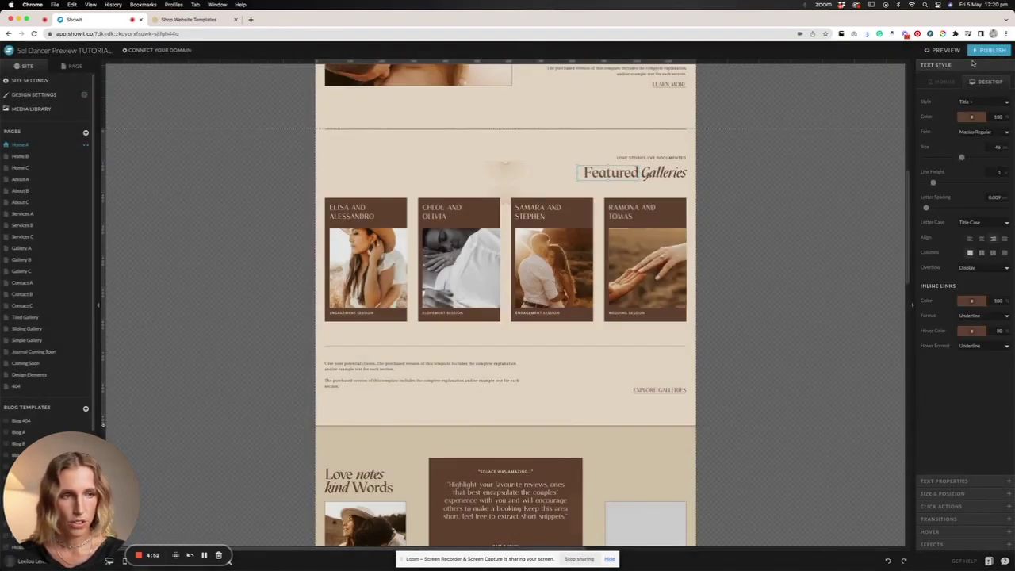
click(986, 135)
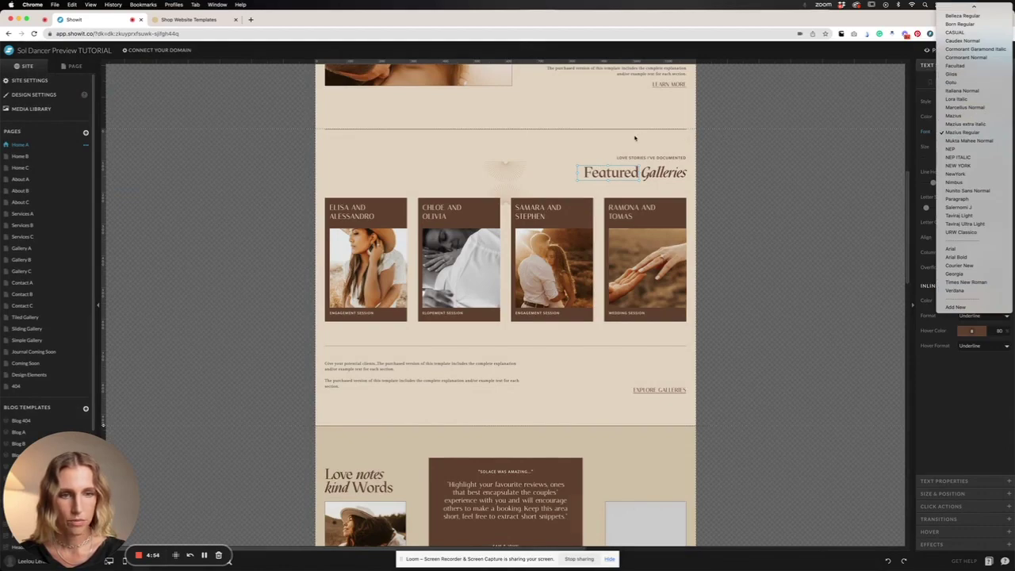
click(33, 95)
Review the colour palette and the mobile and desktop type styles in the design settings, and close them.
click(33, 94)
click(40, 83)
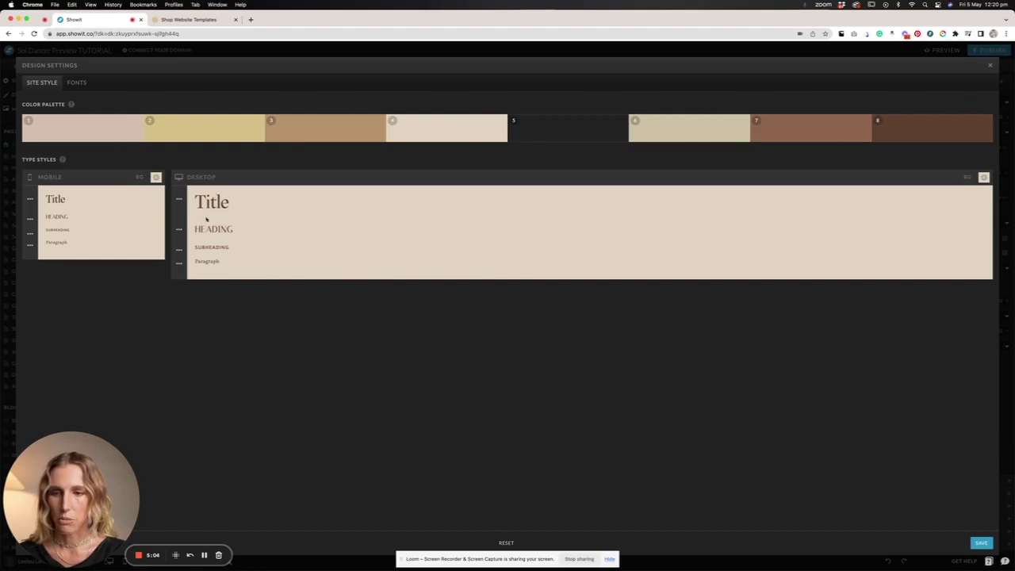
click(990, 66)
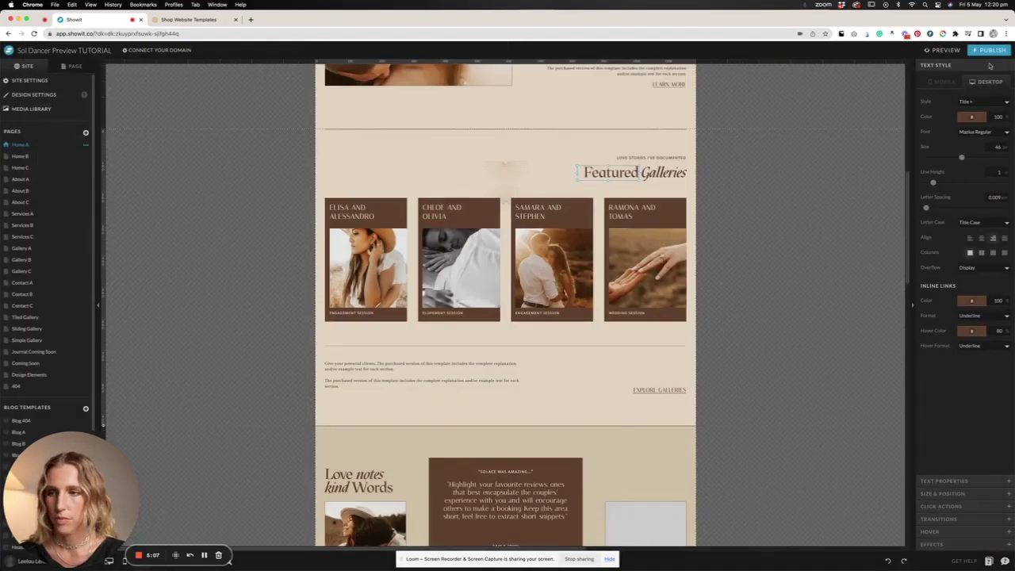
Examine the media library's folder list and its options for uploading files and adding a new folder, and close it.
click(46, 113)
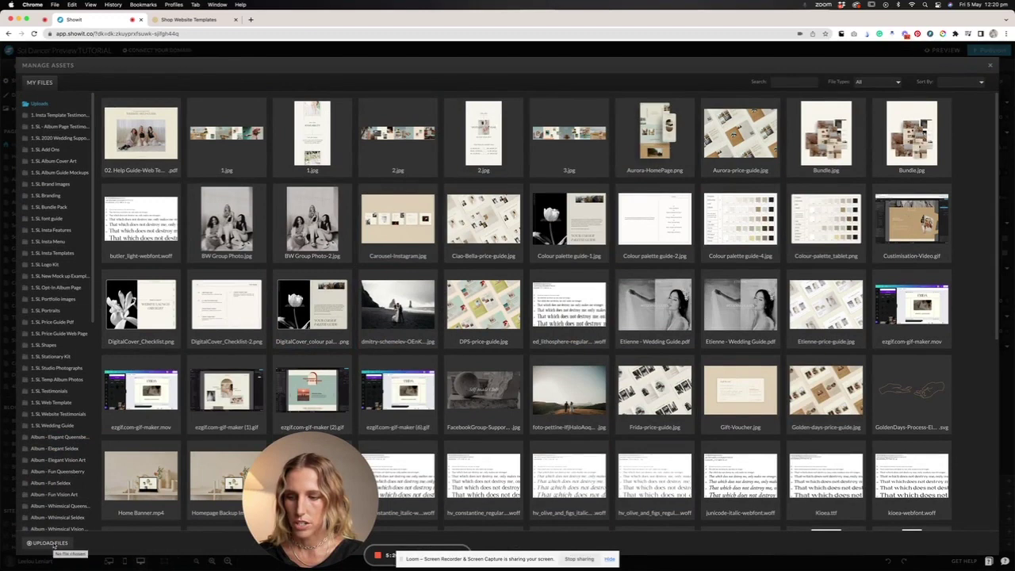
scroll(52, 460, down, 10)
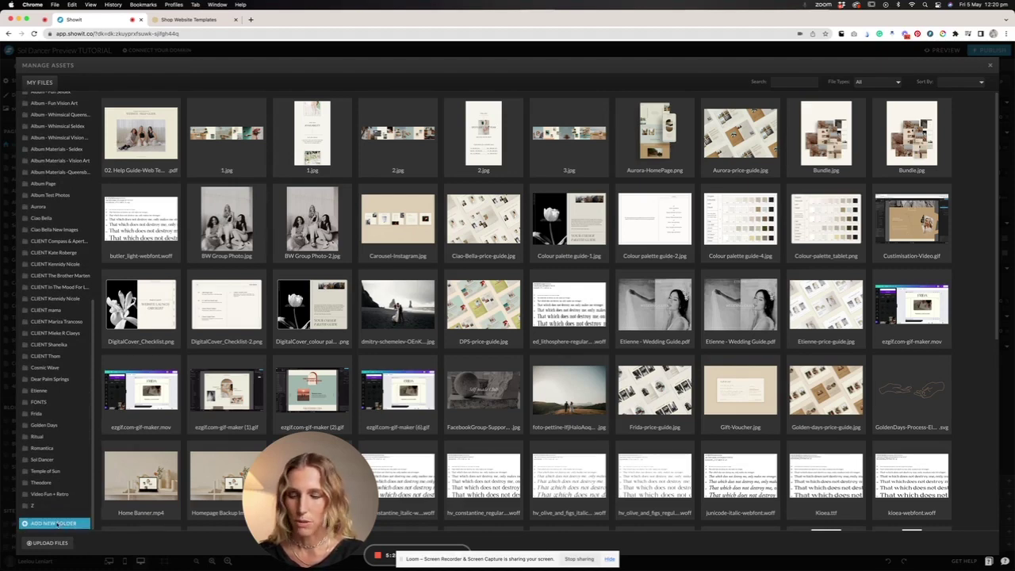
click(991, 65)
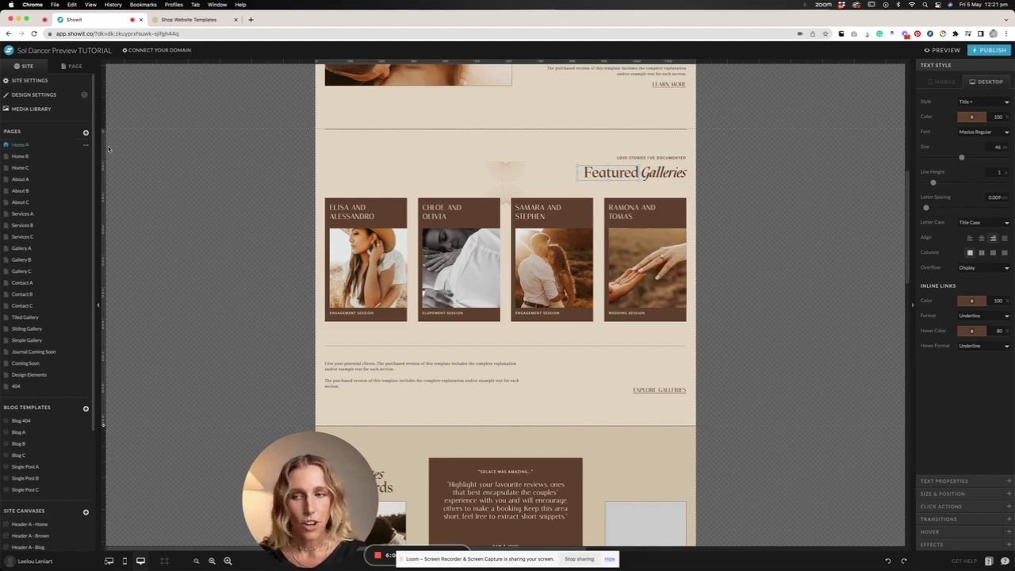
Deselect the heading text and view the Home B and Home C pages.
key(Escape)
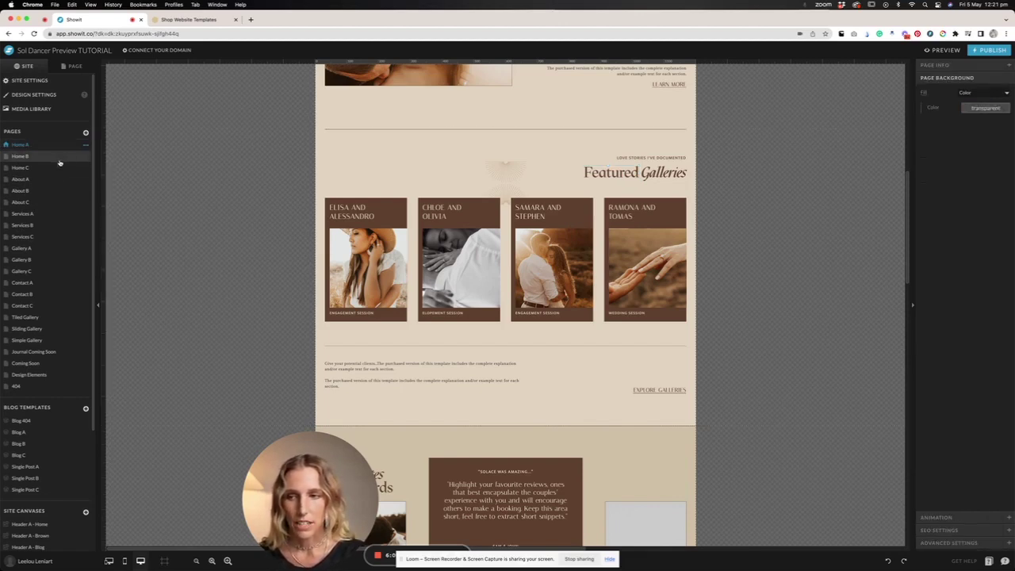
click(53, 170)
click(44, 203)
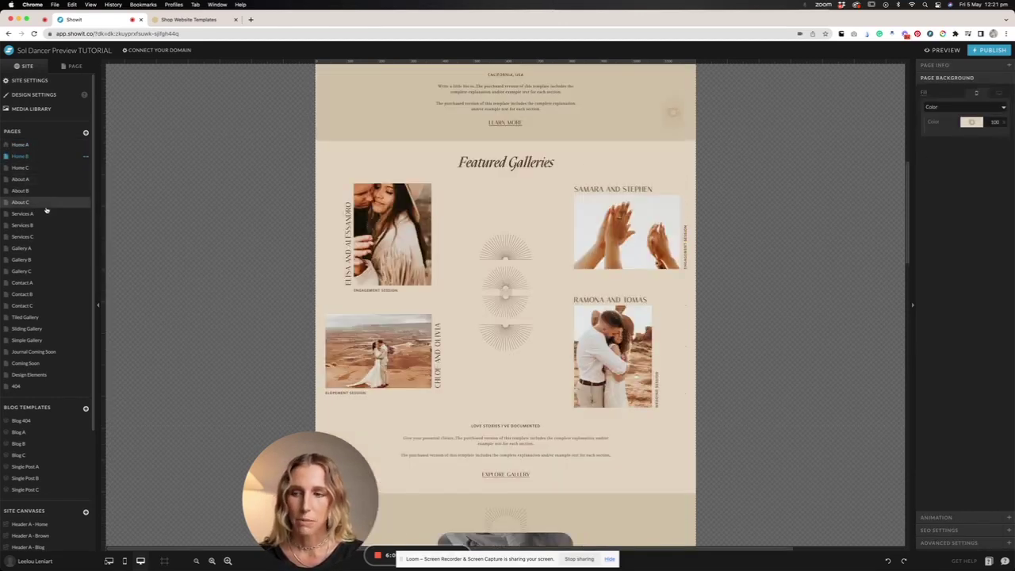
click(23, 167)
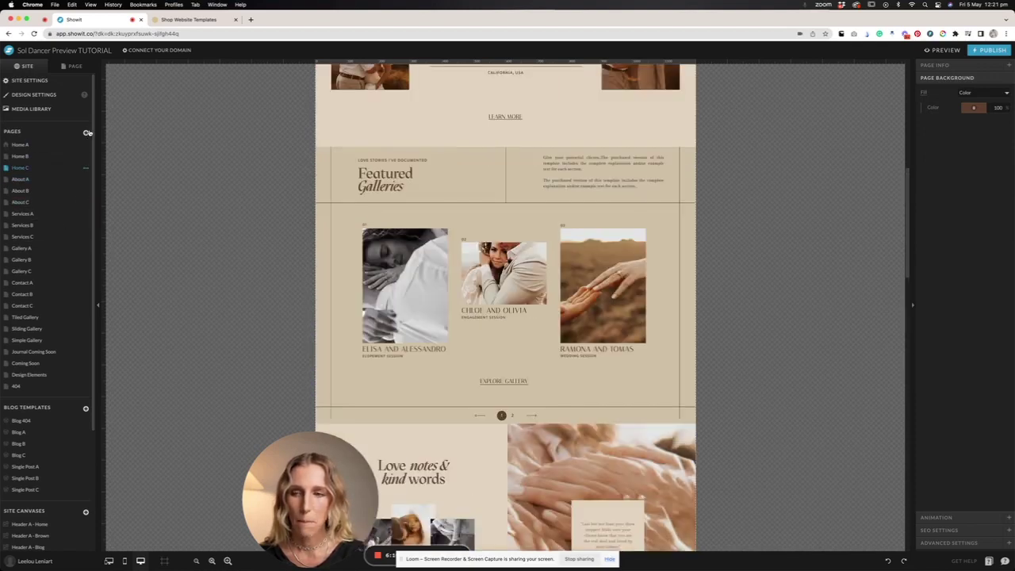
Add a new page to the site from the About C page of Sol Dancer Purchase in My Library, using its original design.
click(85, 132)
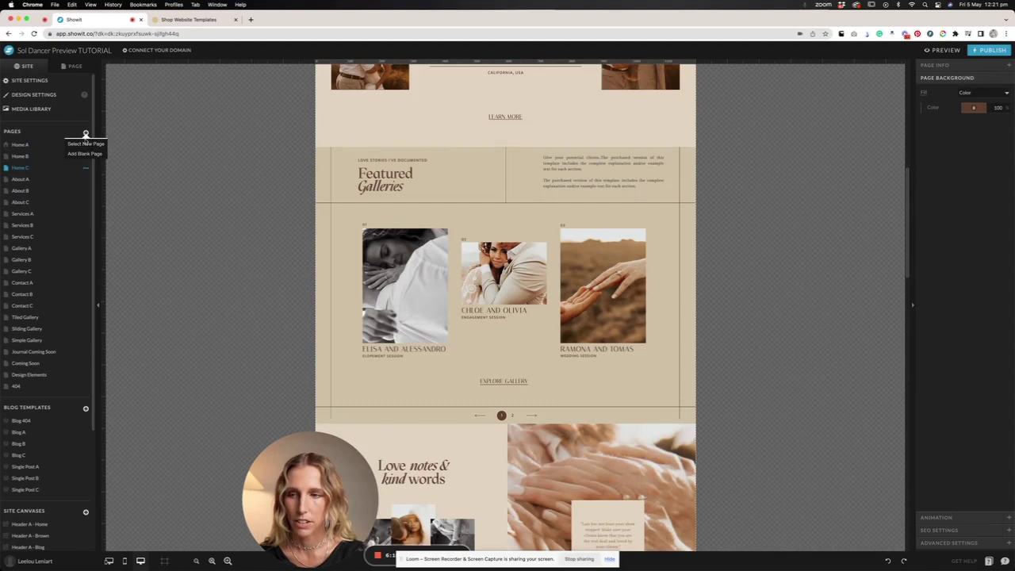
click(85, 144)
click(133, 83)
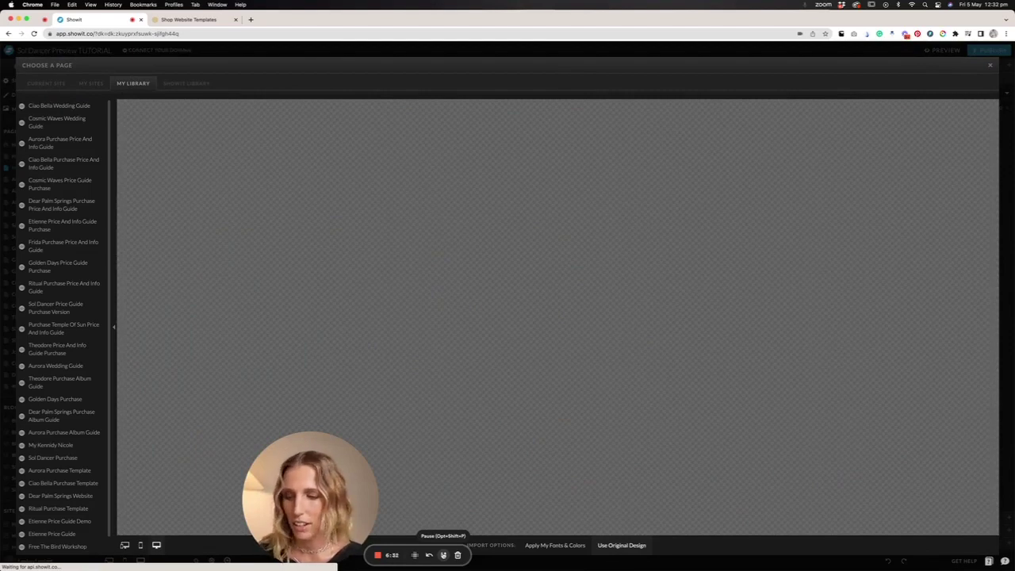
click(62, 459)
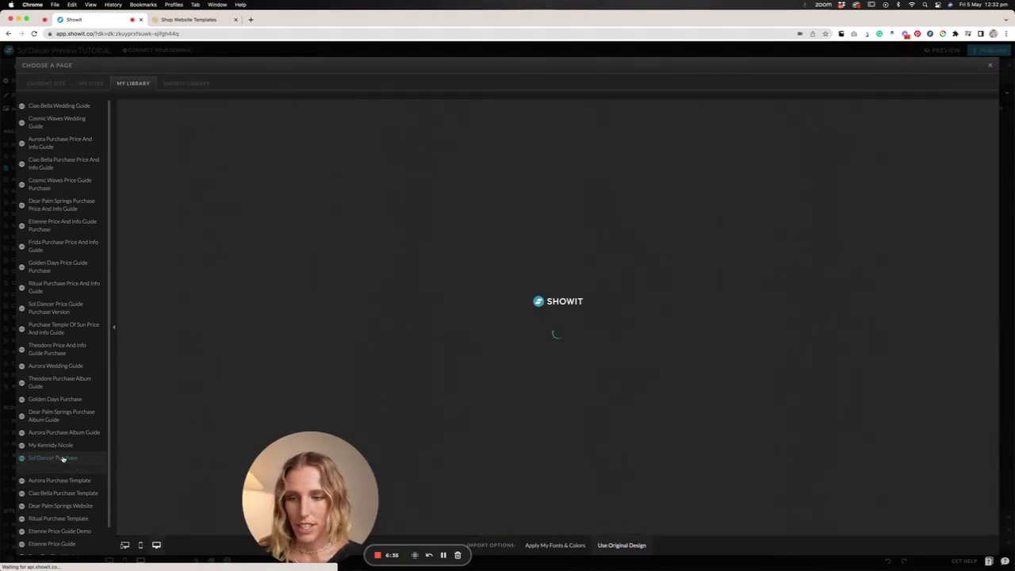
scroll(63, 460, down, 3)
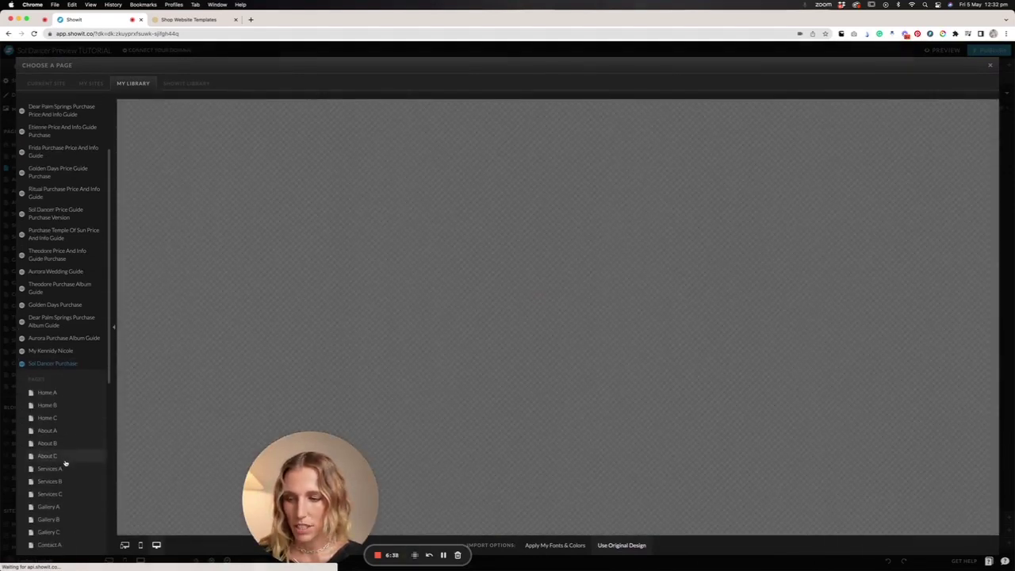
scroll(67, 461, down, 1)
click(66, 455)
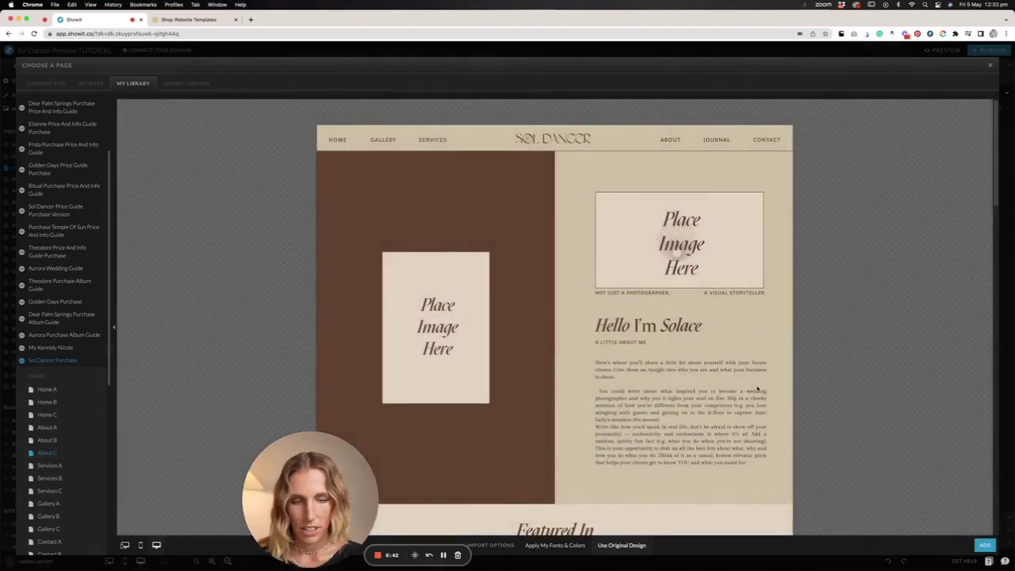
scroll(758, 389, down, 3)
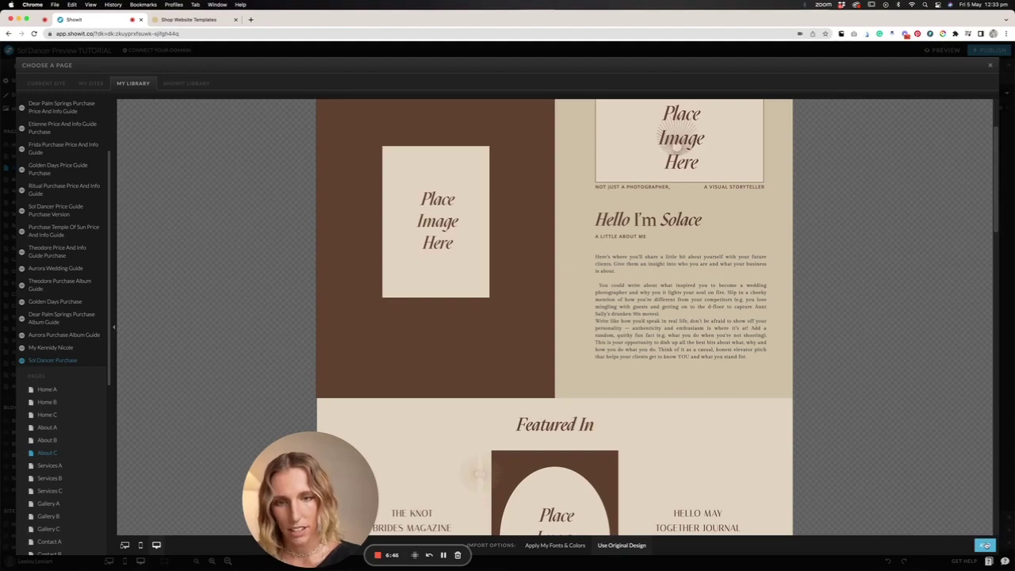
click(985, 546)
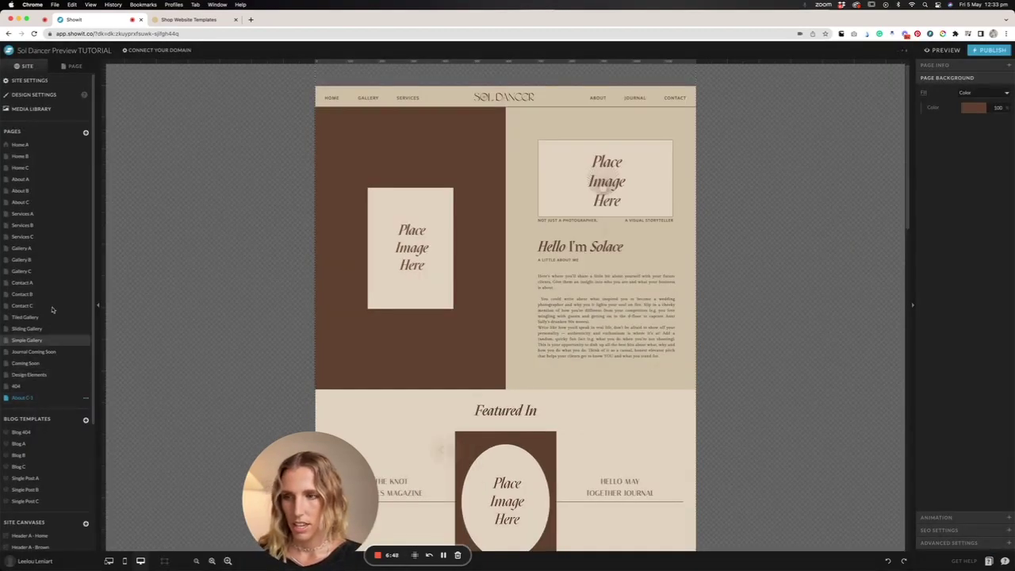
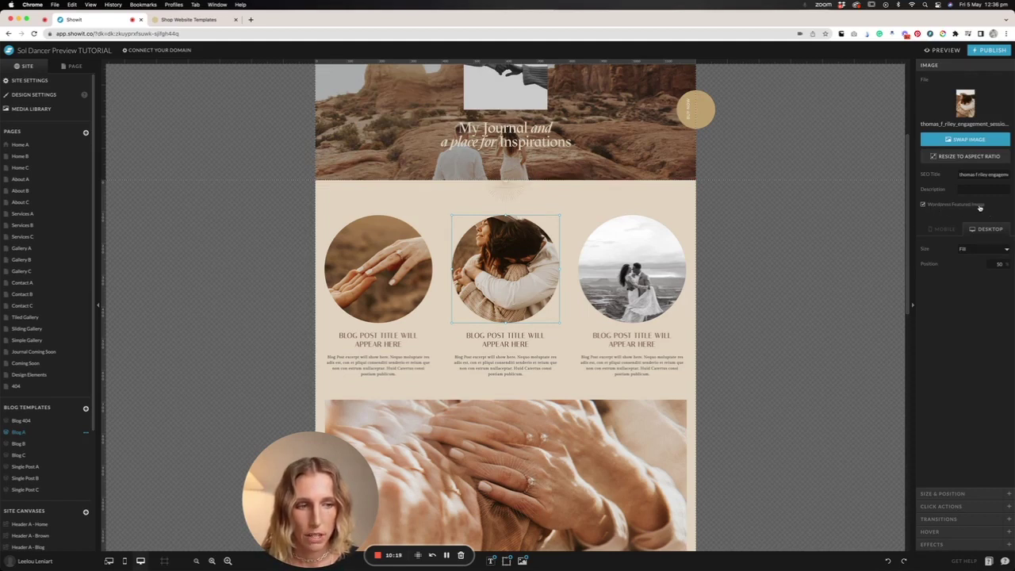
Inspect the text styles of the middle post's title and excerpt placeholders in the Blog A template.
click(504, 341)
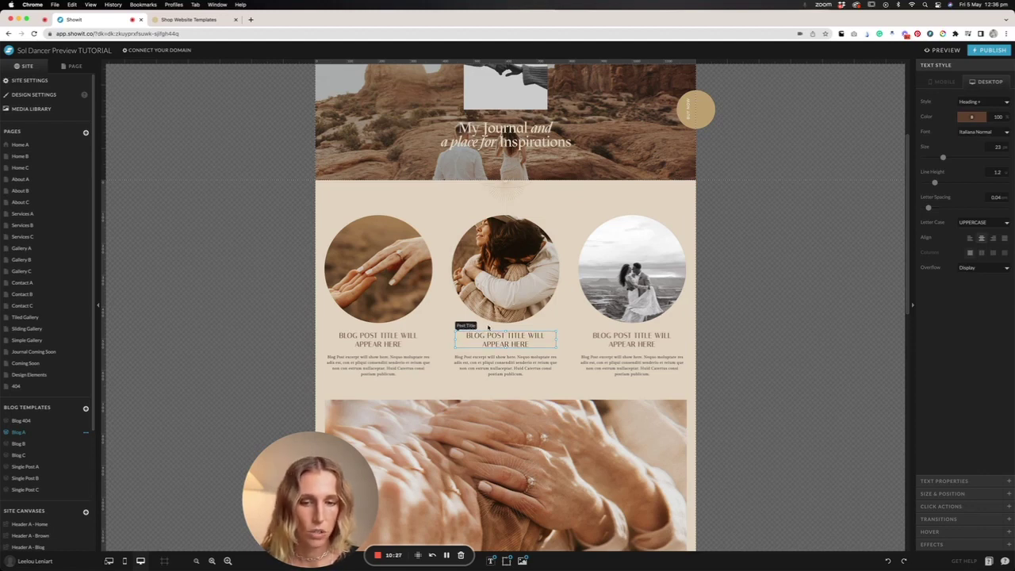
click(520, 358)
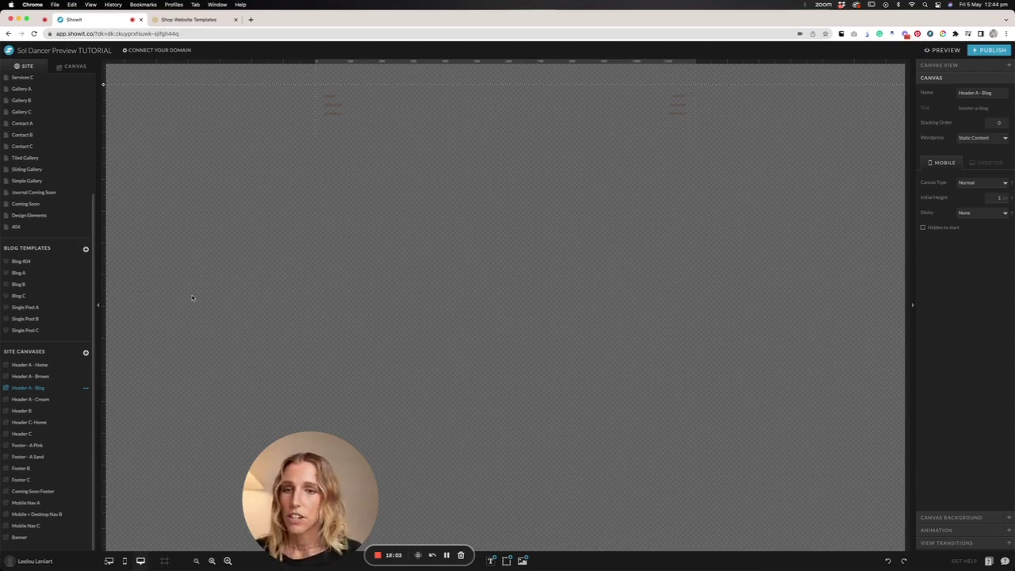
Open the lowest text in the first menu column of the Header A - Blog canvas for editing, and close the text editor.
click(334, 112)
double_click(335, 113)
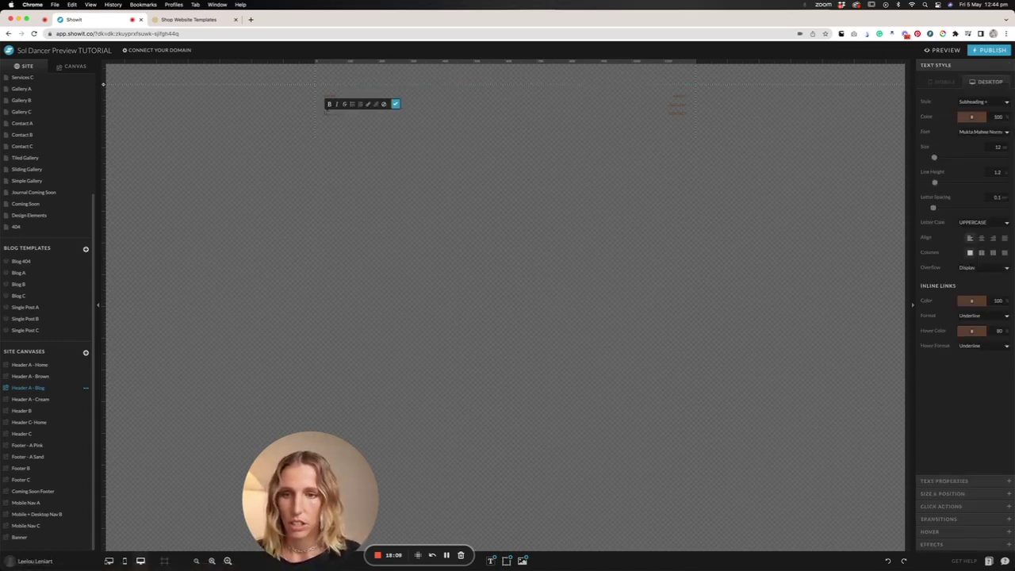
click(396, 102)
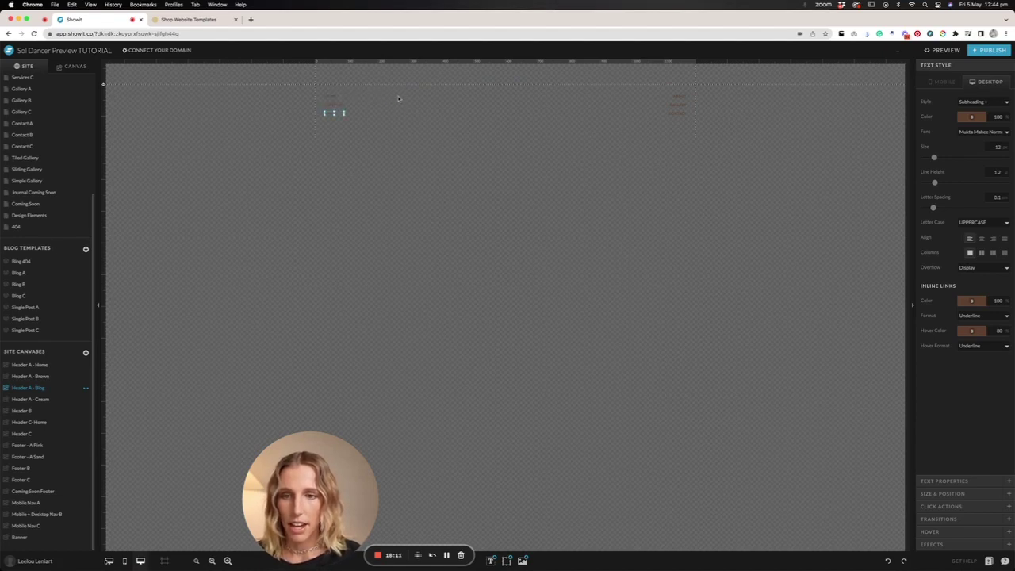
Look through the site's lists of pages, blog templates and site canvases, and compare them with the About A page's canvas list.
scroll(49, 175, up, 5)
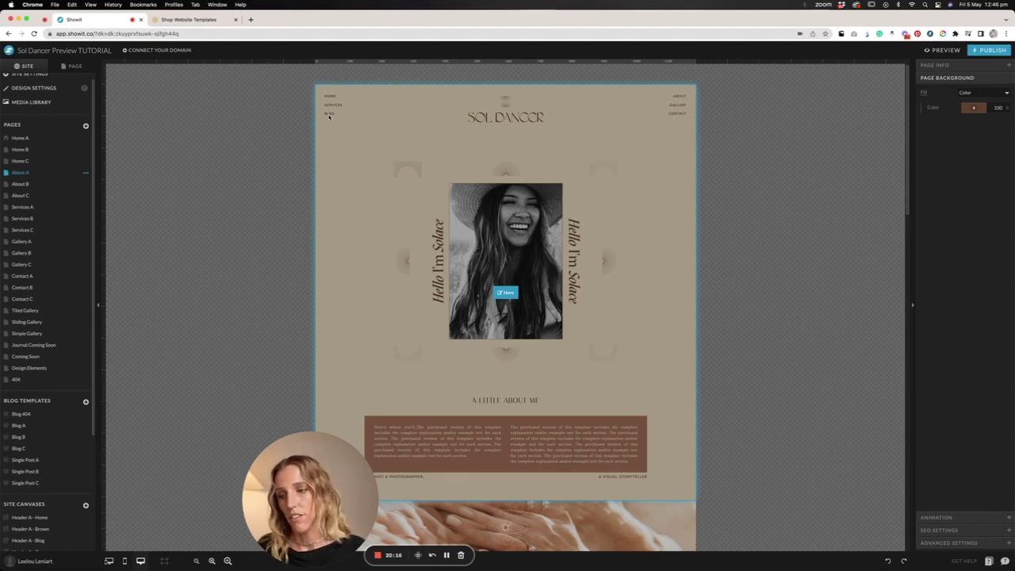
scroll(44, 397, down, 5)
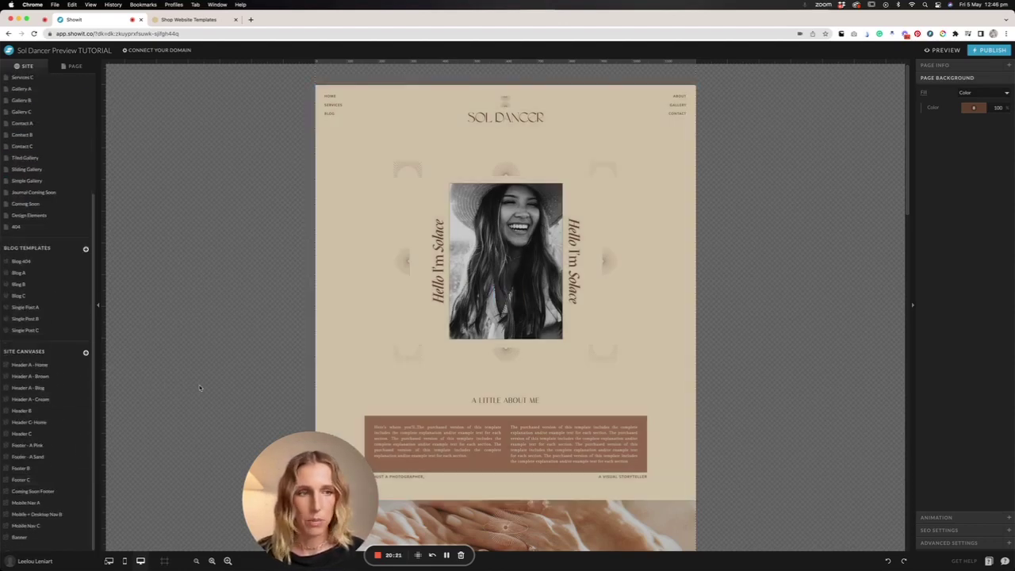
scroll(47, 238, up, 5)
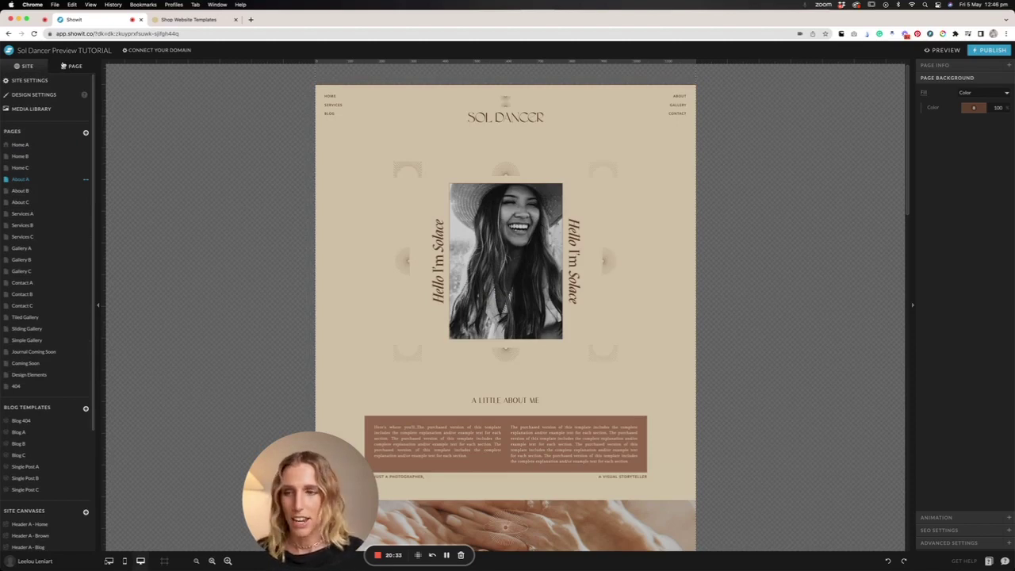
click(63, 66)
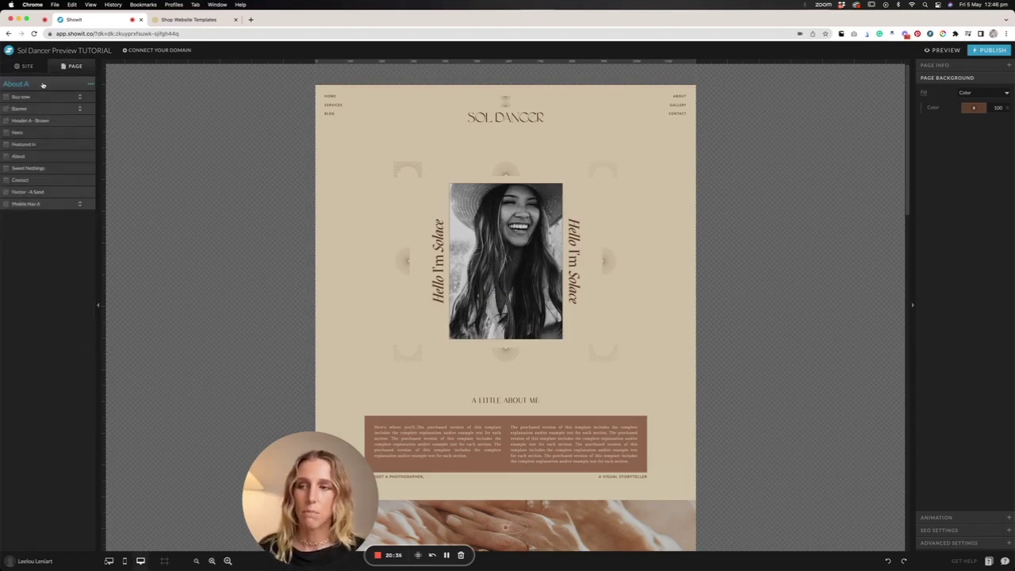
click(24, 66)
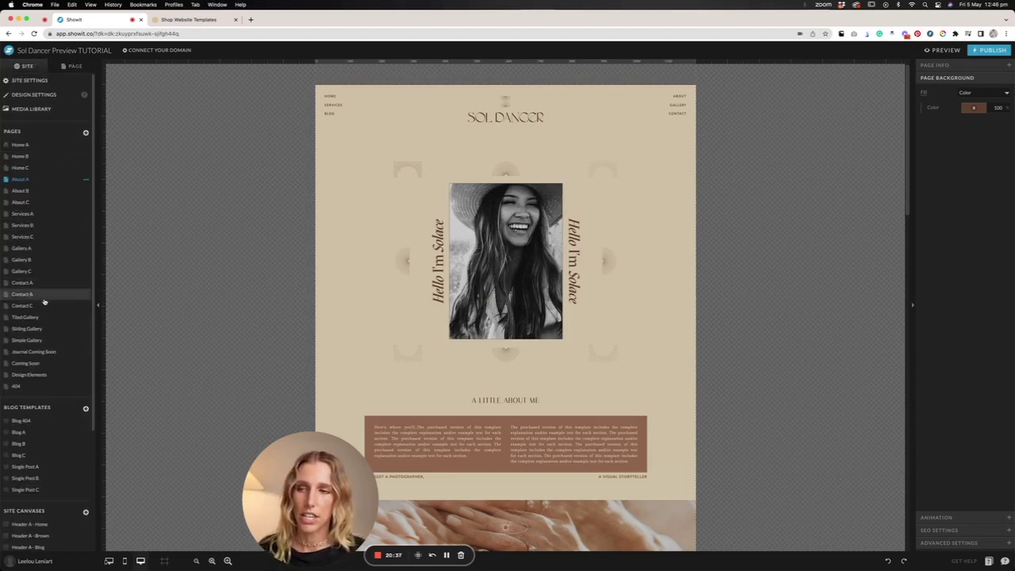
click(73, 66)
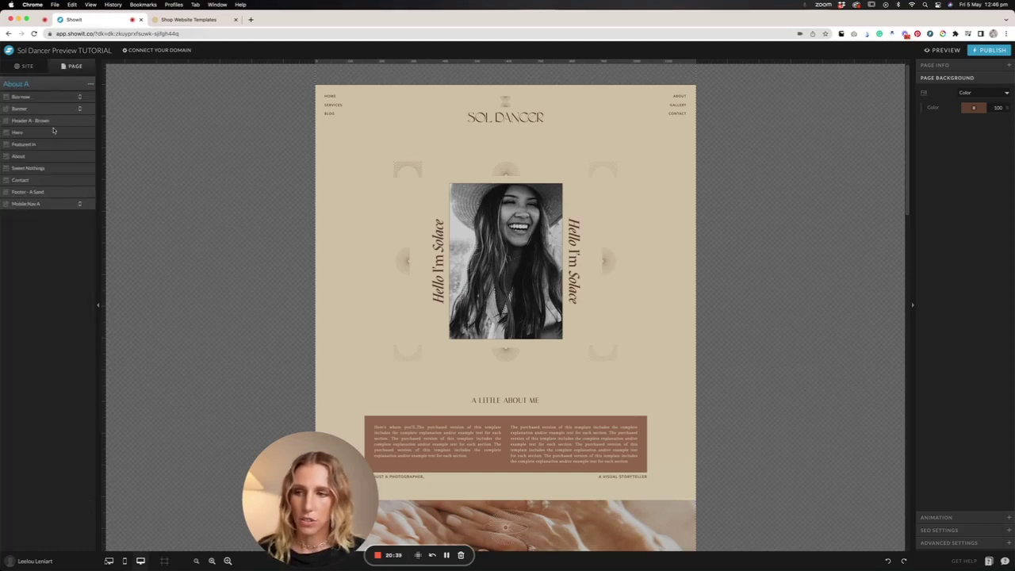
Examine the elements inside the Header A - Brown, Hero, Featured In, About and Sweet Nothings canvases of the About A page.
click(24, 157)
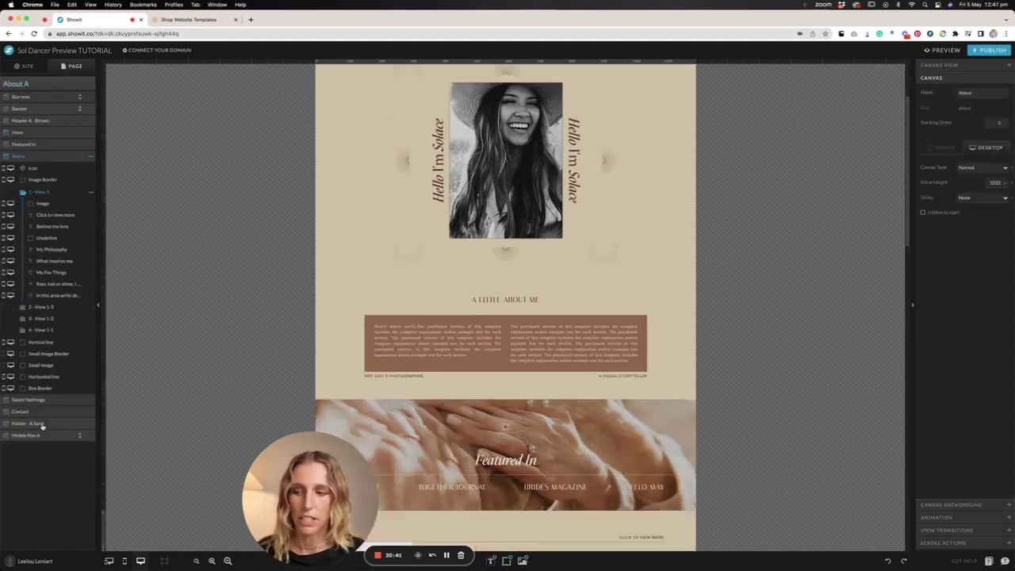
click(32, 121)
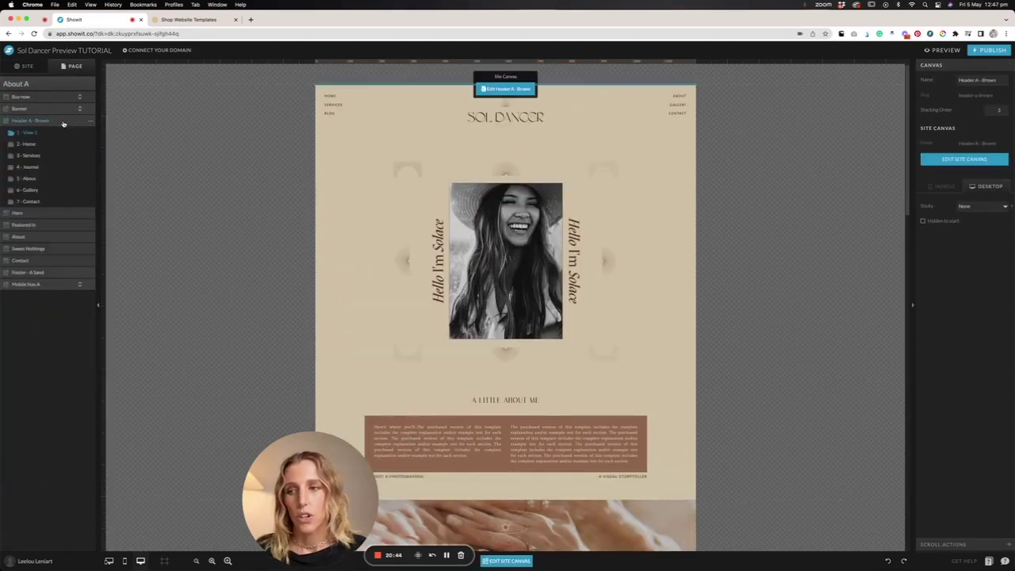
click(55, 217)
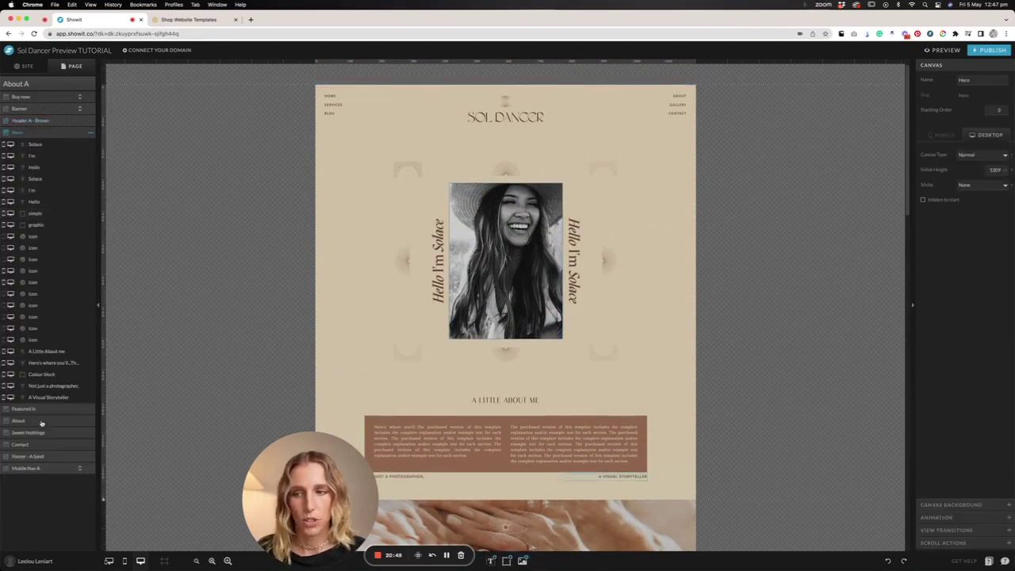
click(44, 408)
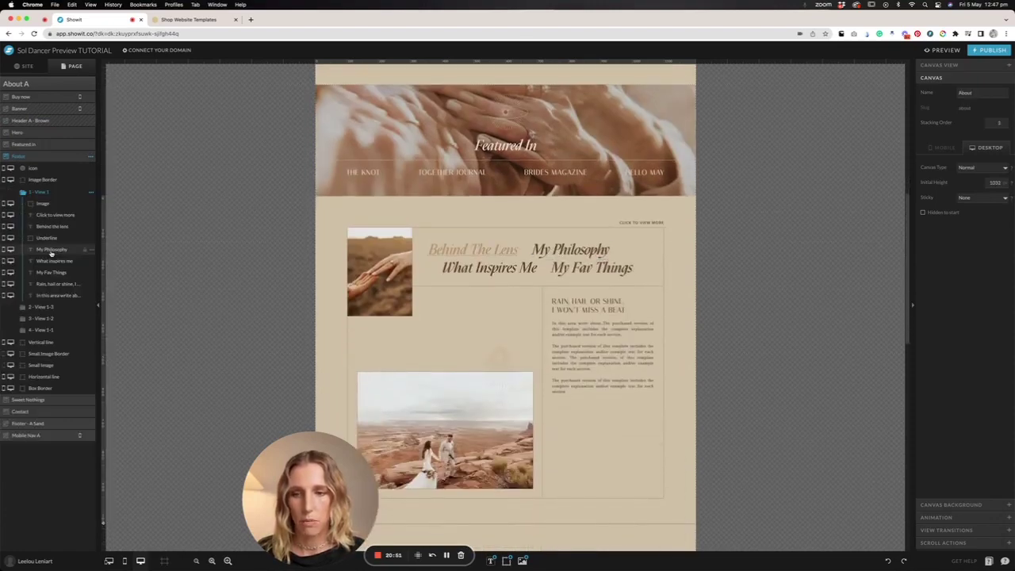
click(49, 251)
click(46, 147)
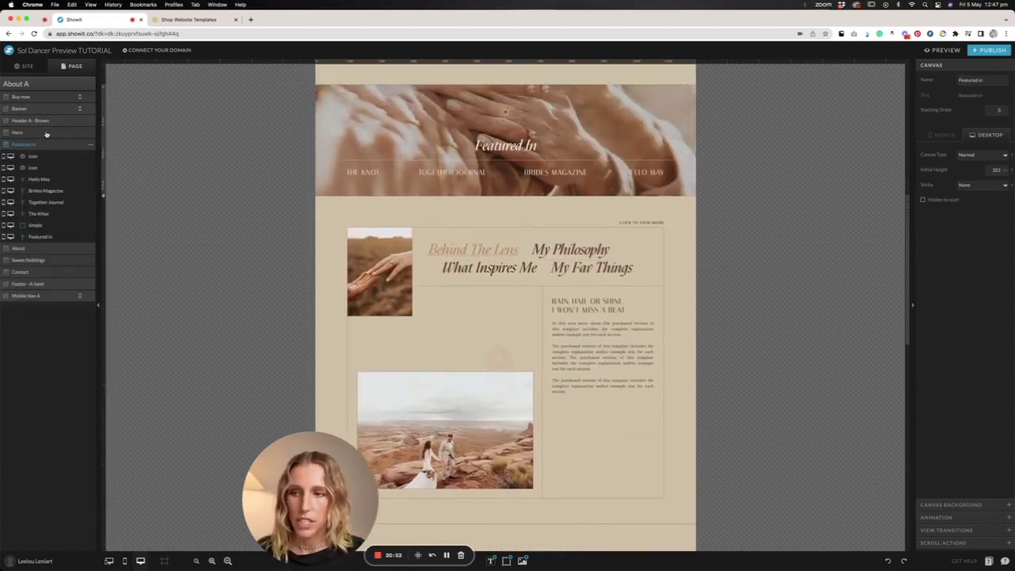
click(46, 133)
click(36, 432)
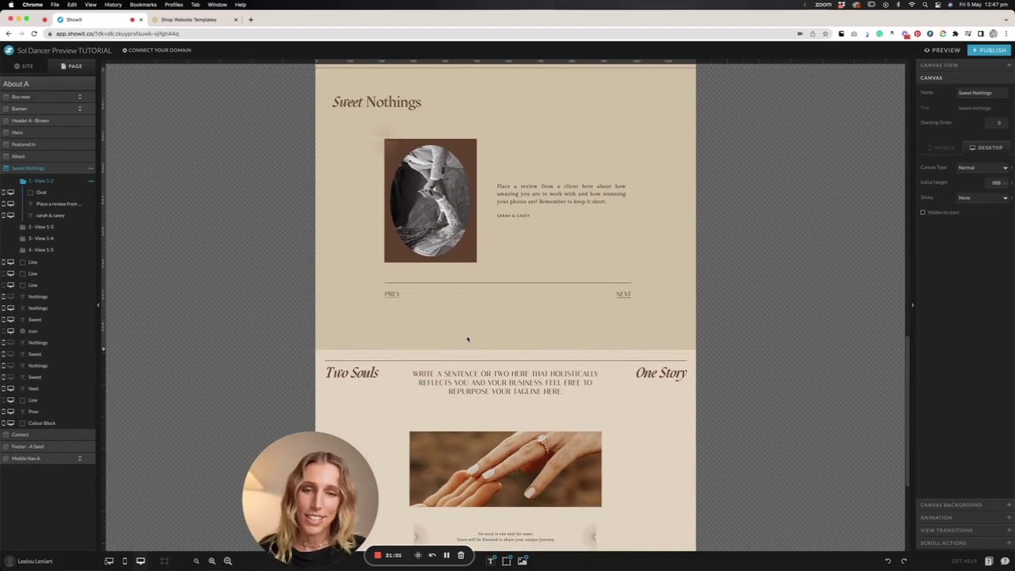
scroll(467, 343, down, 1)
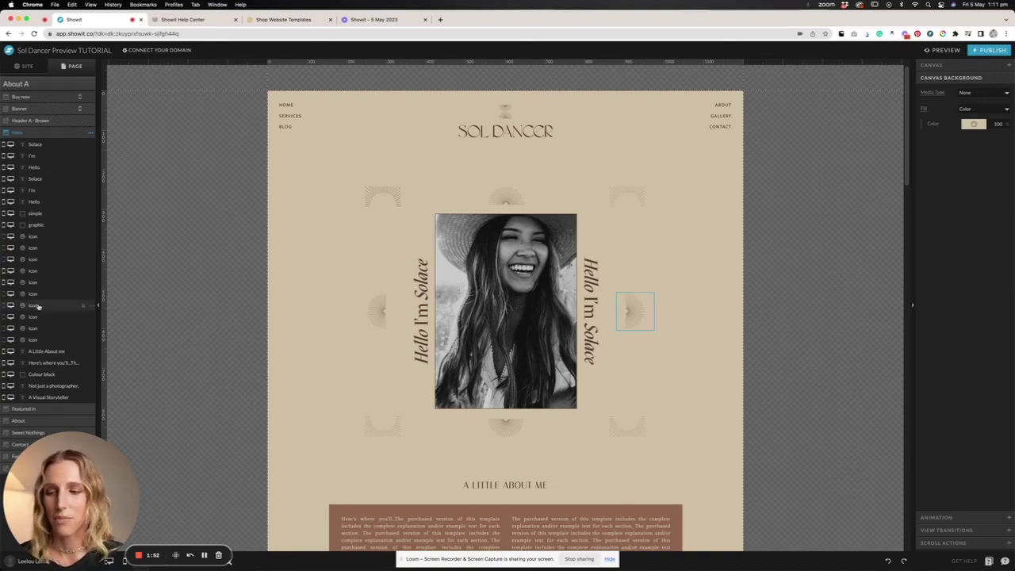
Select the Next text in the Sweet Nothings canvas and inspect its click actions.
scroll(520, 242, down, 10)
scroll(520, 242, down, 8)
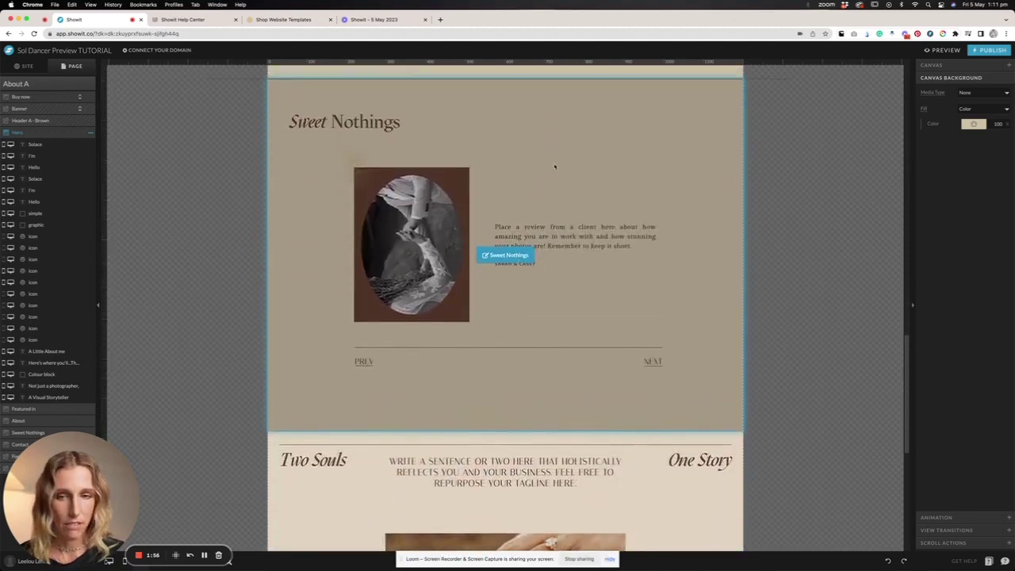
click(554, 167)
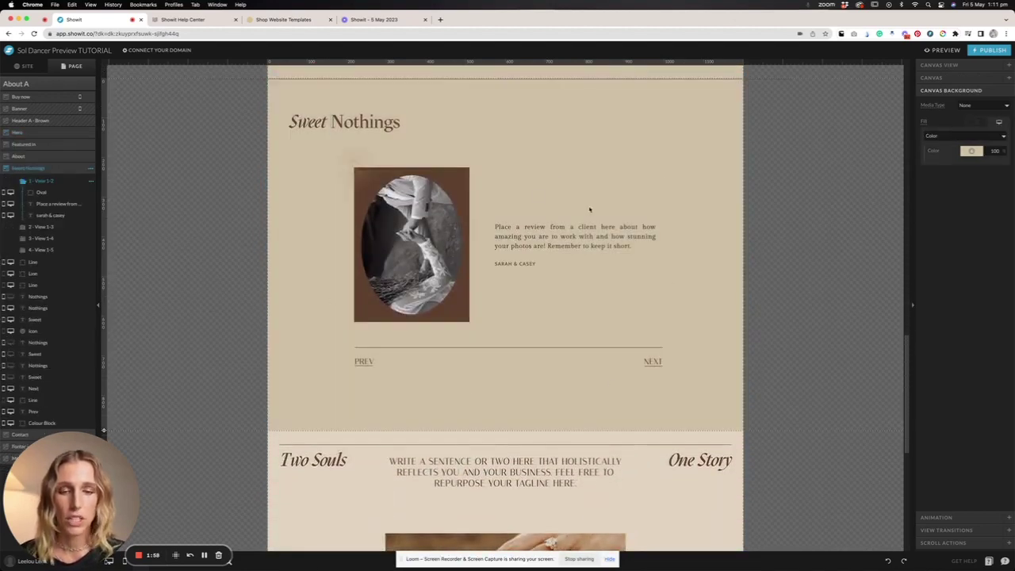
click(656, 362)
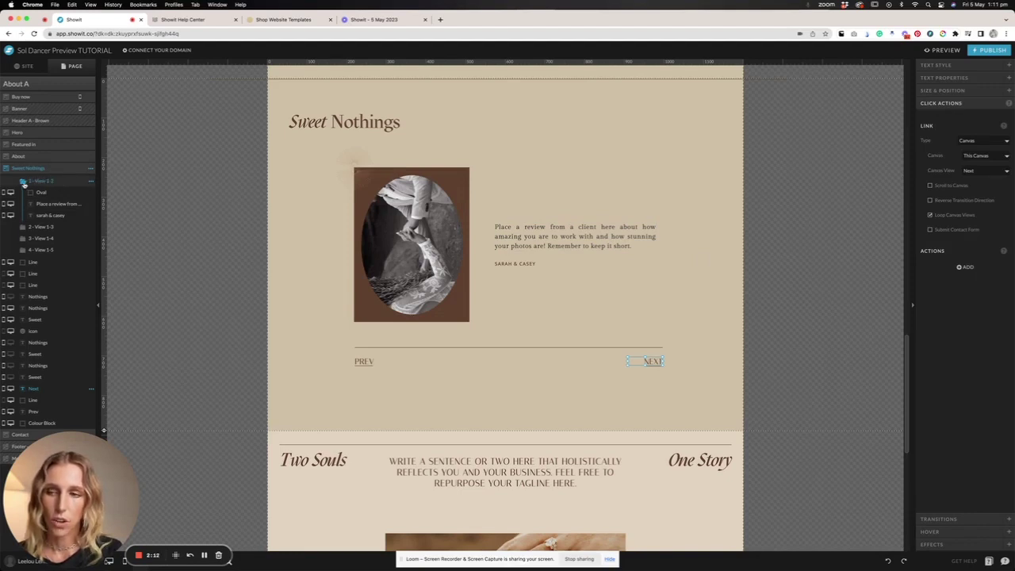
Display the second, third and fourth views of the Sweet Nothings canvas in turn.
click(42, 228)
click(42, 239)
click(44, 250)
click(58, 215)
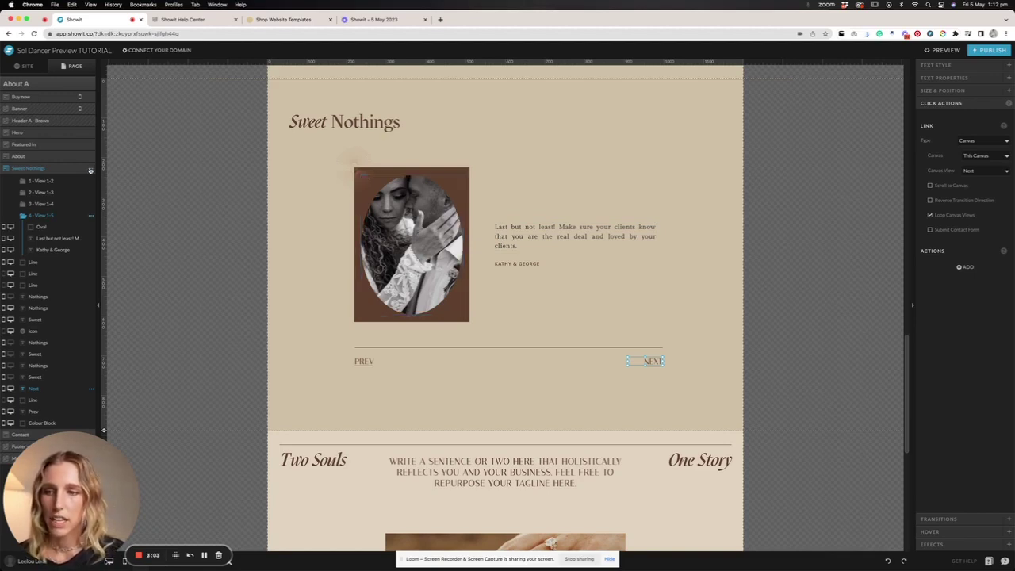
Add a fifth canvas view to the Sweet Nothings canvas, and delete it again.
click(91, 170)
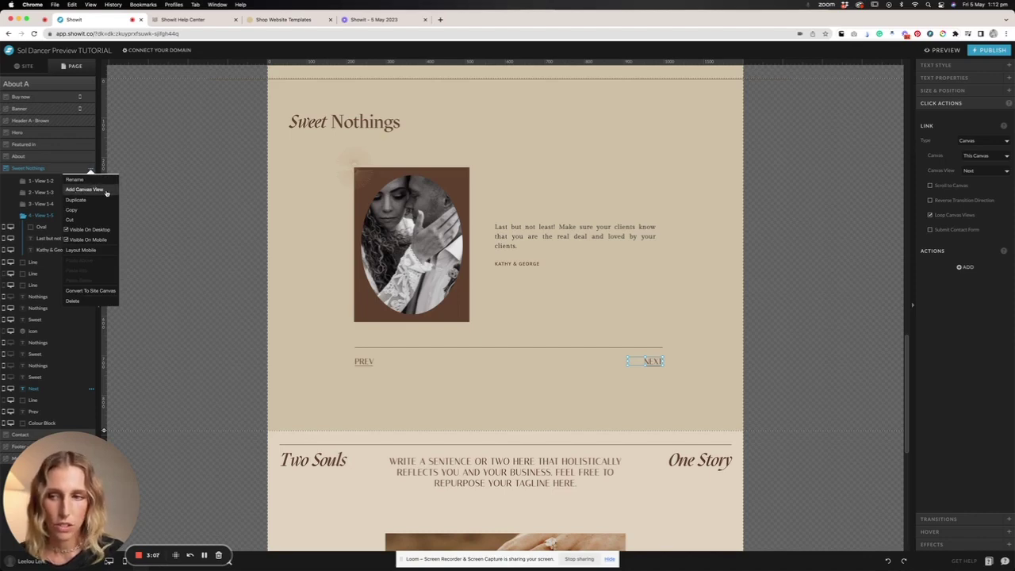
click(105, 191)
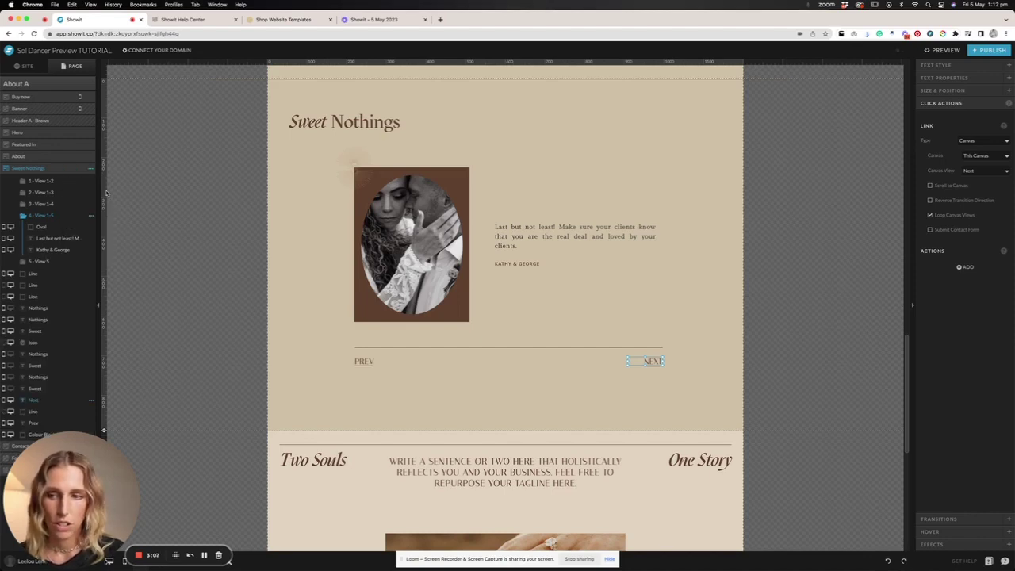
click(90, 261)
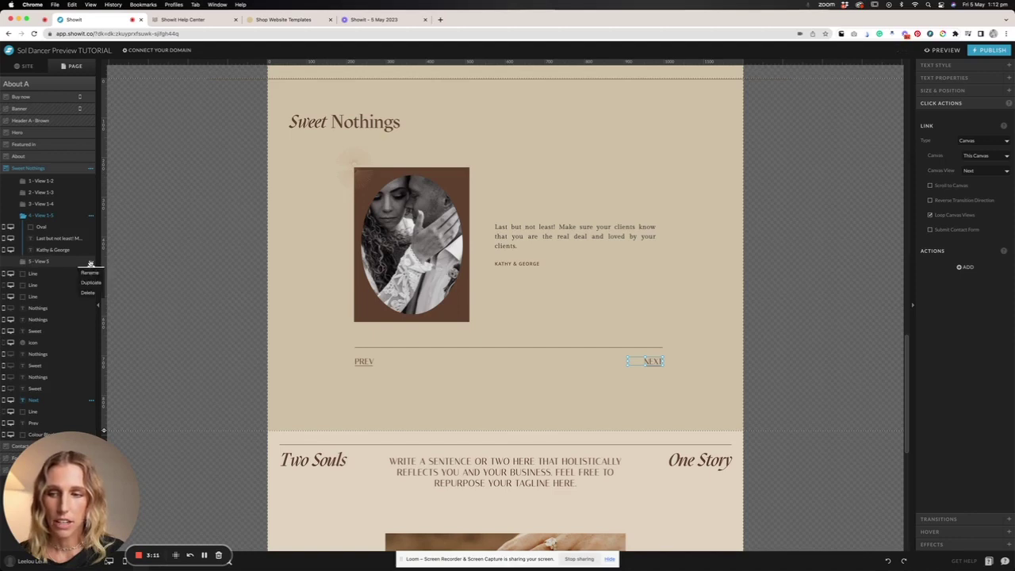
click(88, 293)
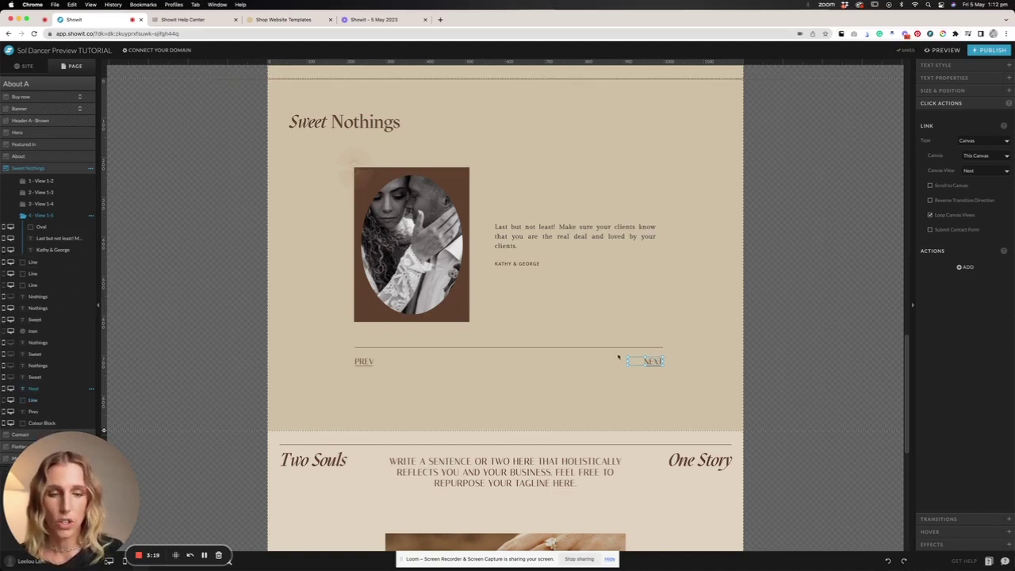
Compare the click actions of the Prev and Next texts, and check Next's link type and target canvas options, keeping Canvas and This Canvas.
click(364, 362)
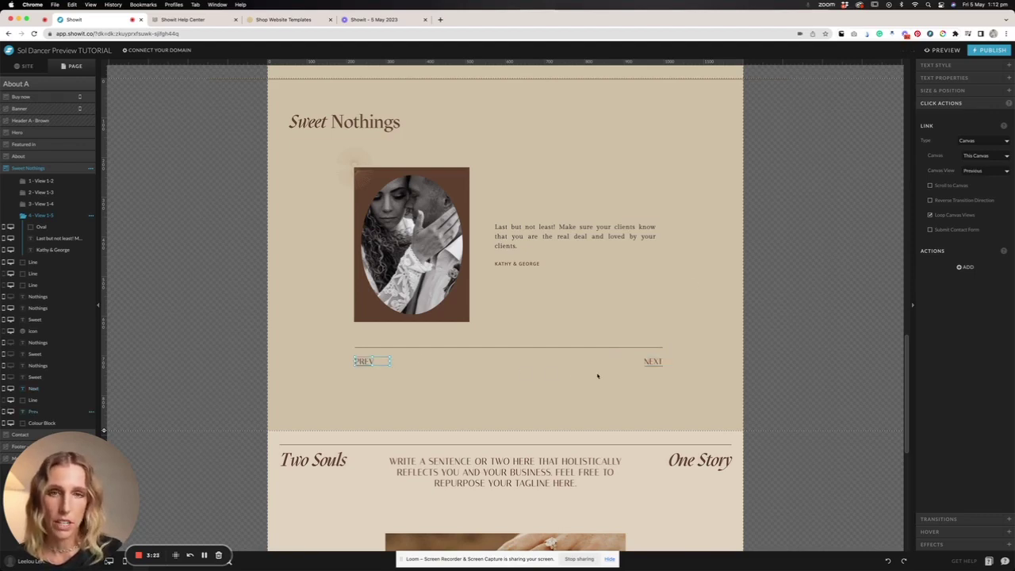
click(642, 361)
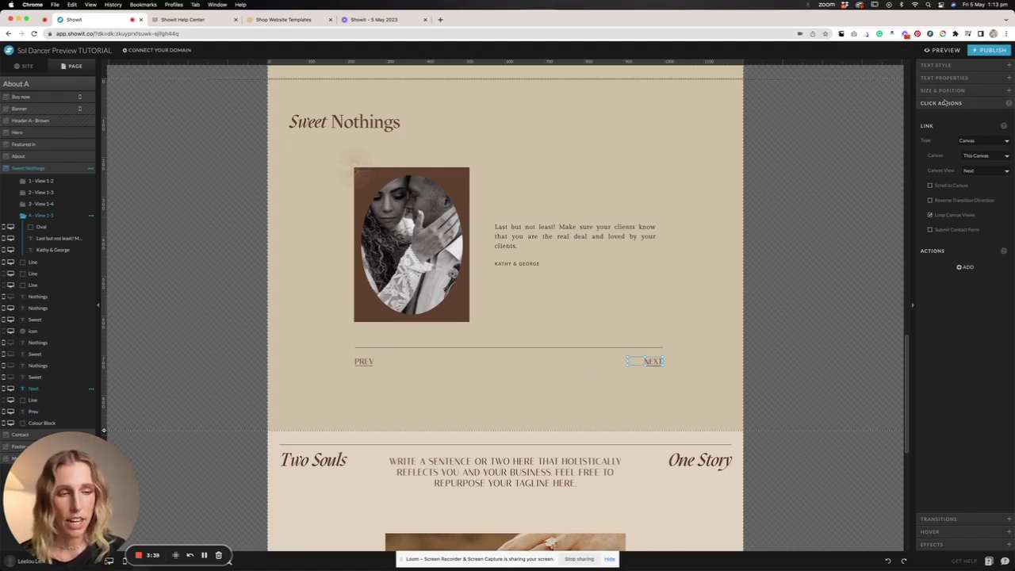
click(980, 142)
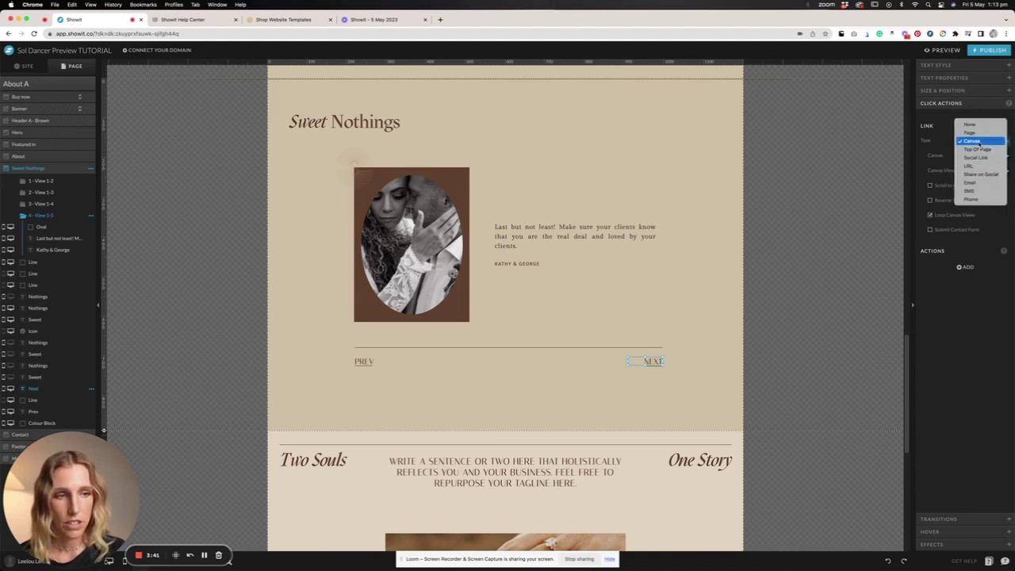
click(980, 142)
click(988, 157)
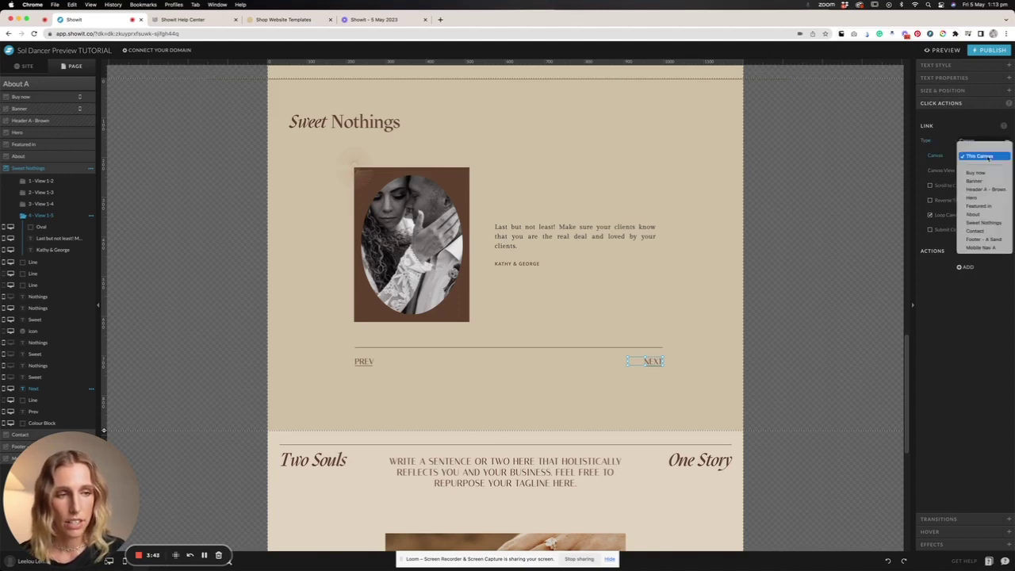
click(989, 156)
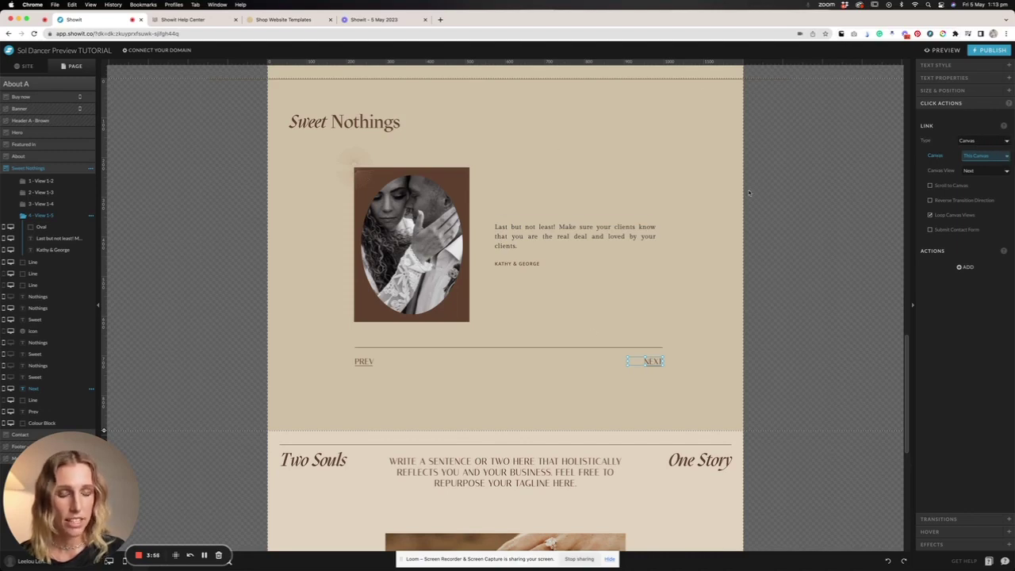
Review the canvas view choices for the Next text's link, keeping Next as the target.
click(978, 171)
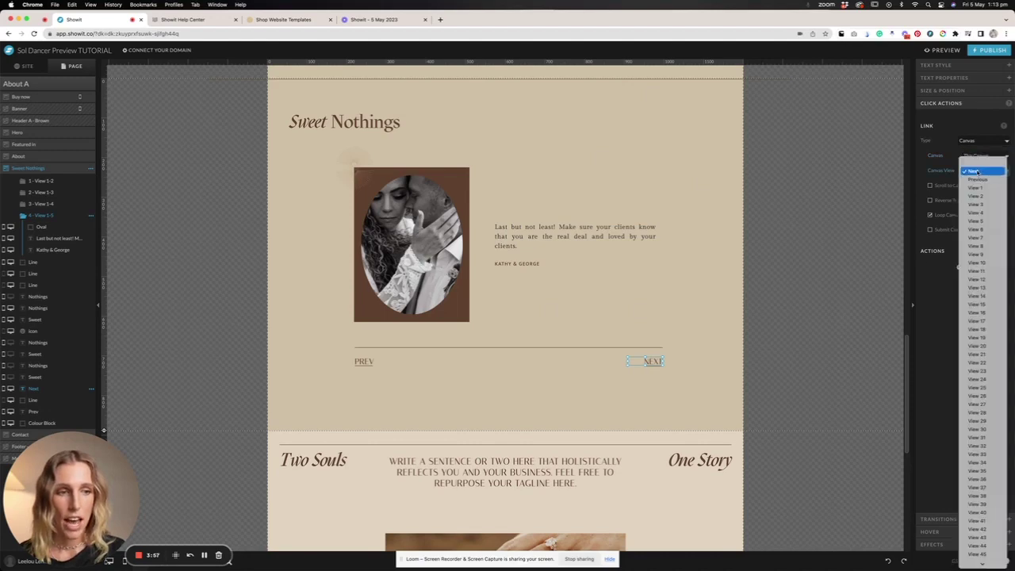
click(998, 173)
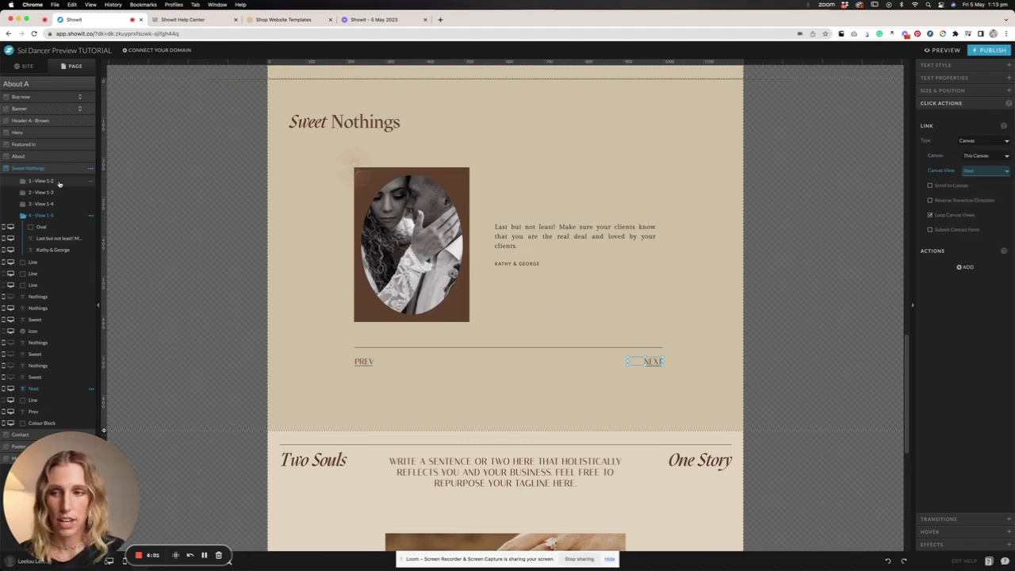
click(992, 171)
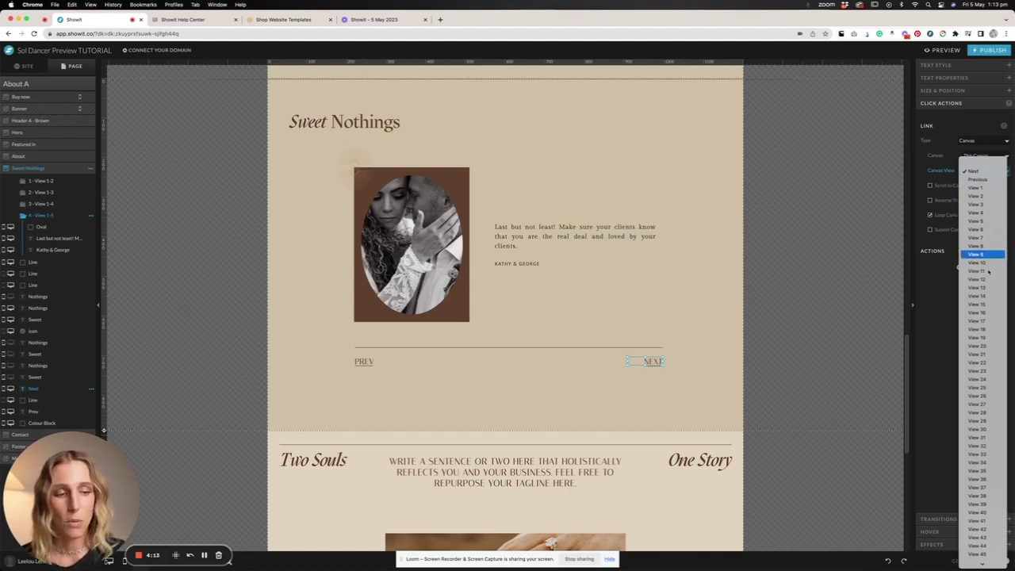
View the end of the About A page, and return to its Featured In canvas.
scroll(983, 480, down, 2)
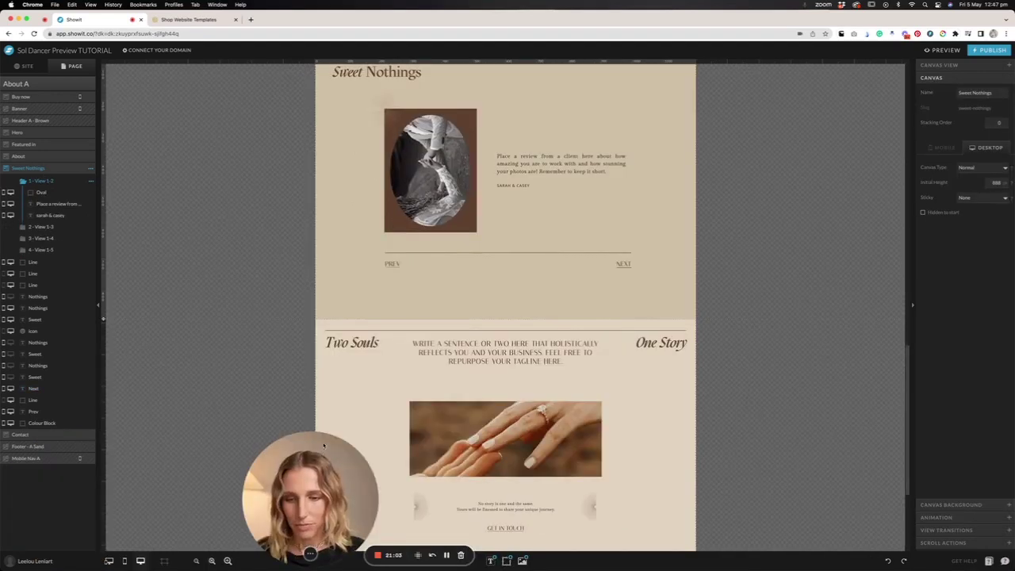
scroll(260, 276, up, 10)
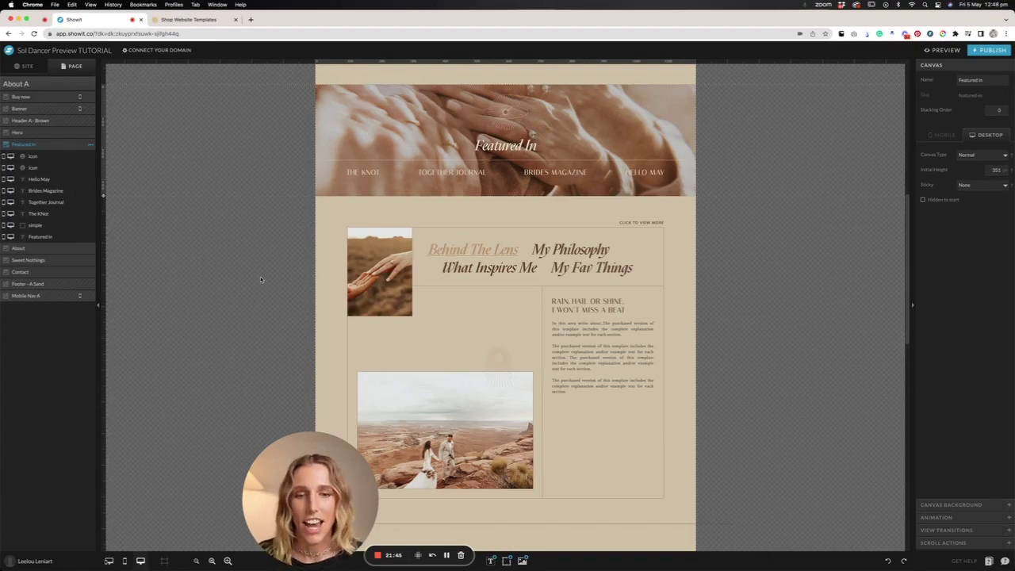
Open the Hero canvas and inspect the decorative icons above, beside and below the portrait.
scroll(546, 136, up, 5)
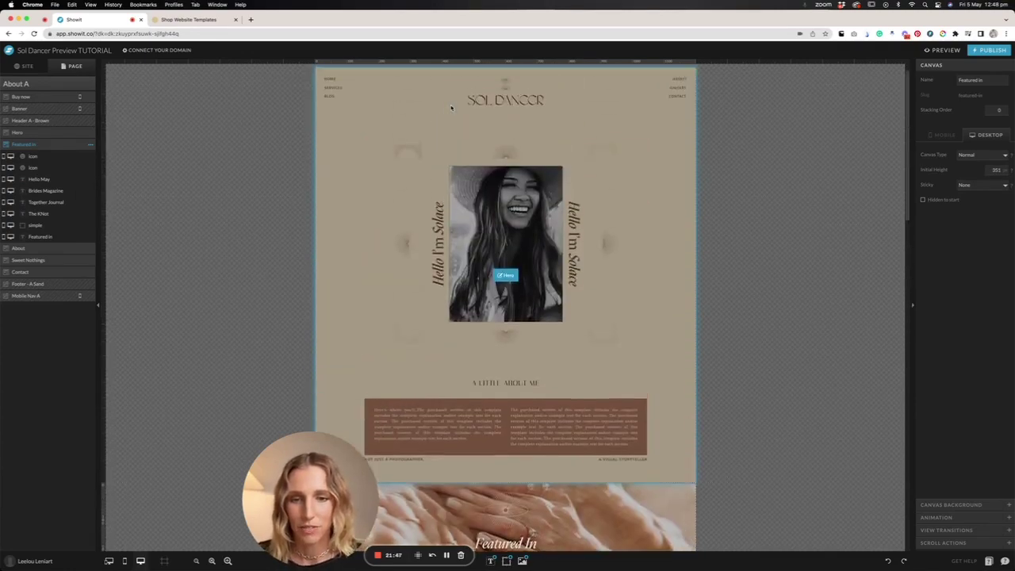
click(545, 143)
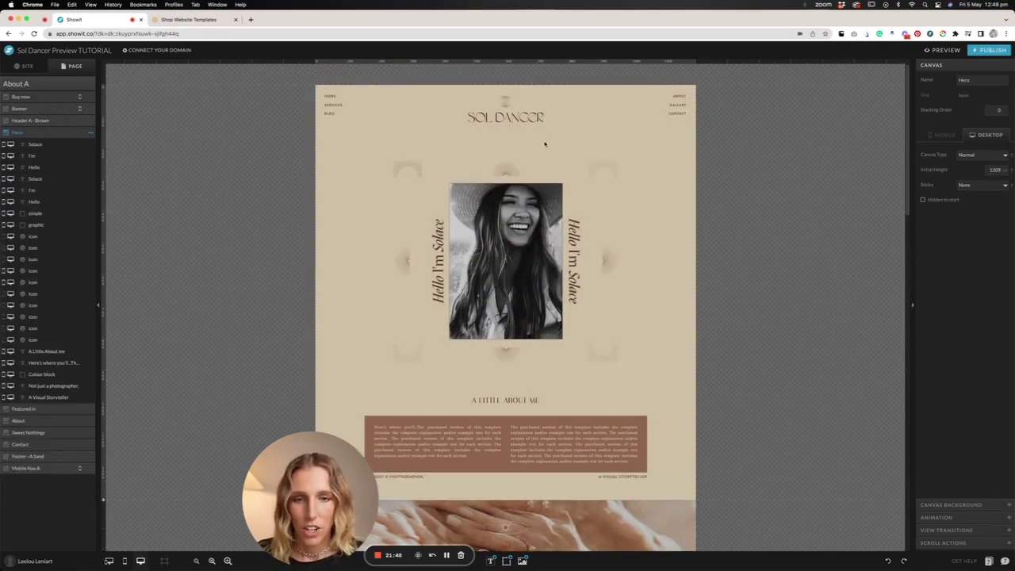
click(500, 168)
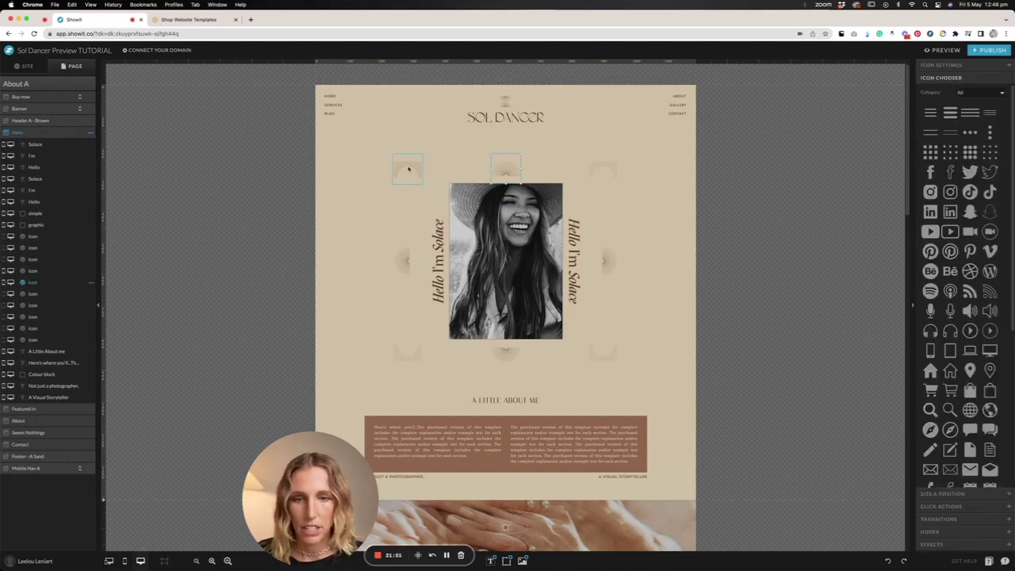
click(403, 262)
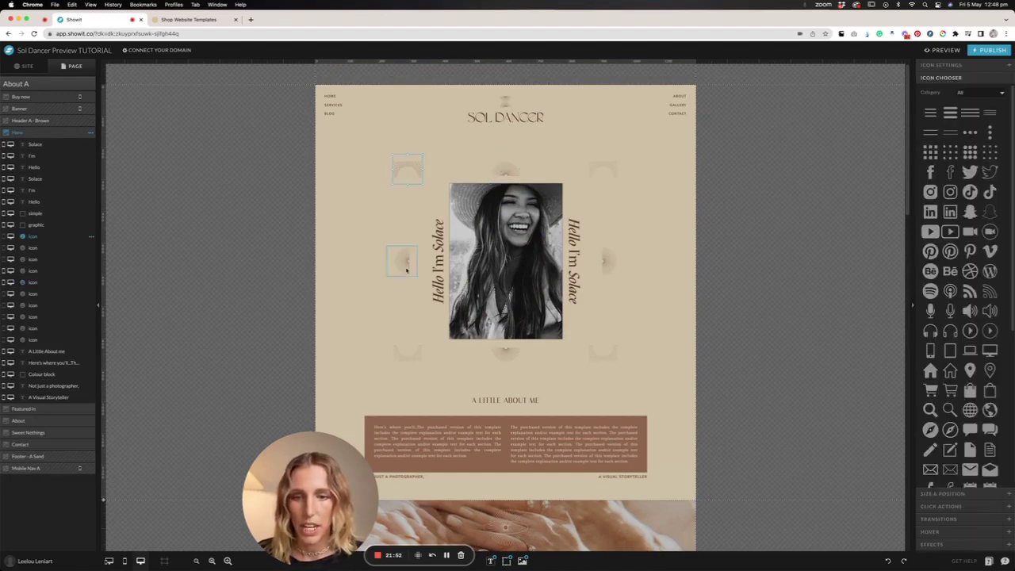
click(423, 351)
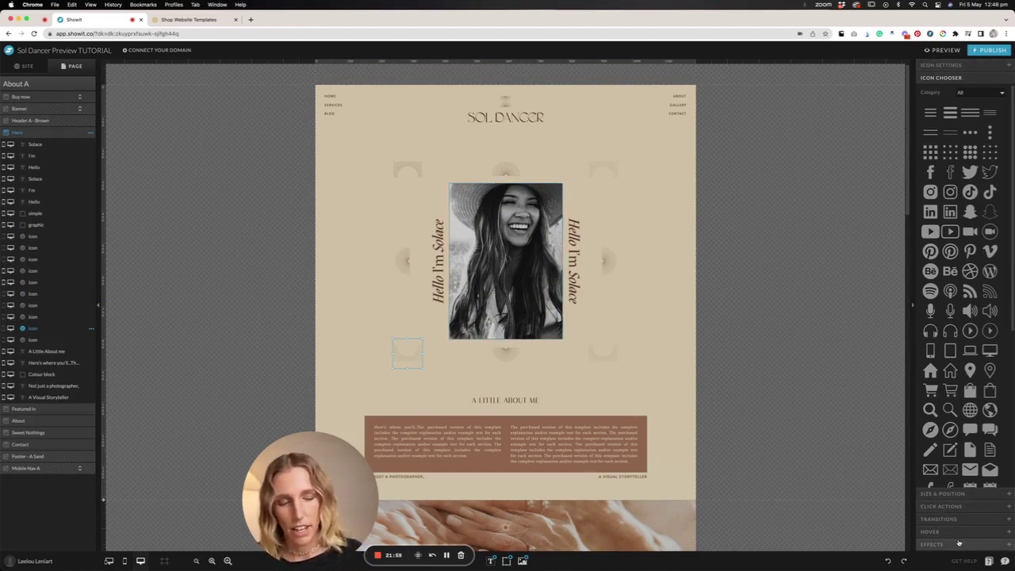
click(508, 351)
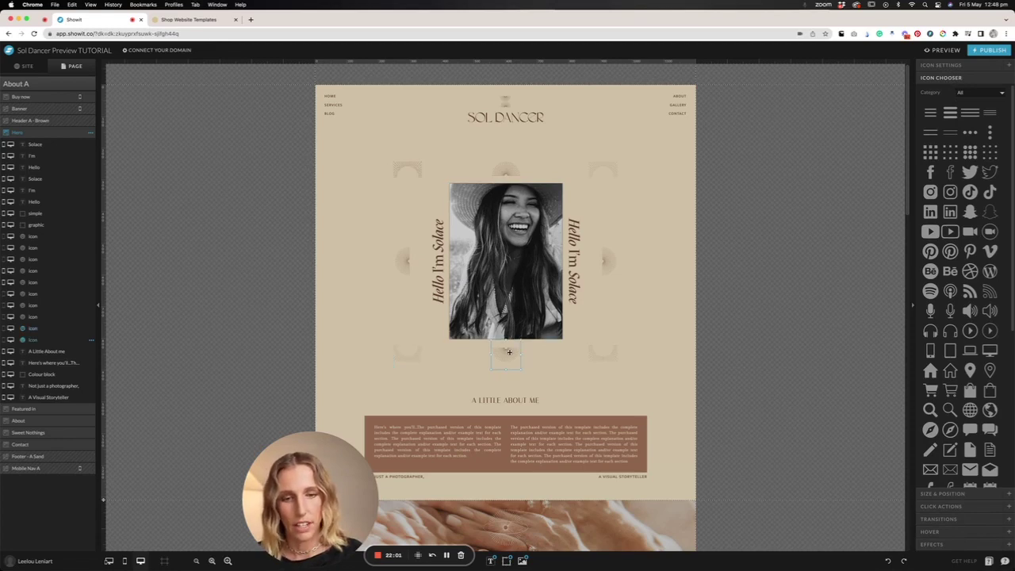
Review the portrait rectangle's size and position, click actions, transitions, hover and effects settings.
click(555, 294)
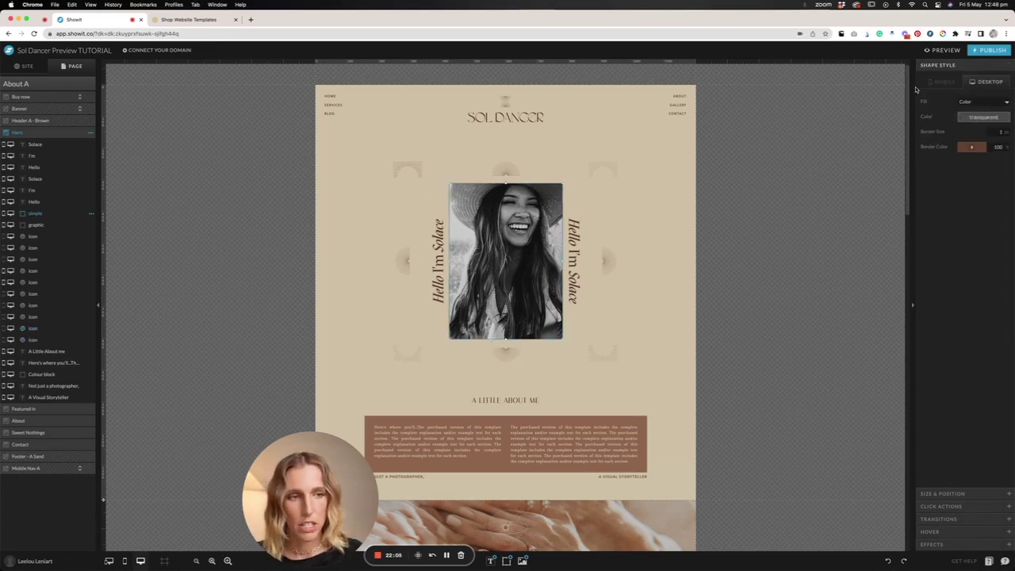
click(967, 493)
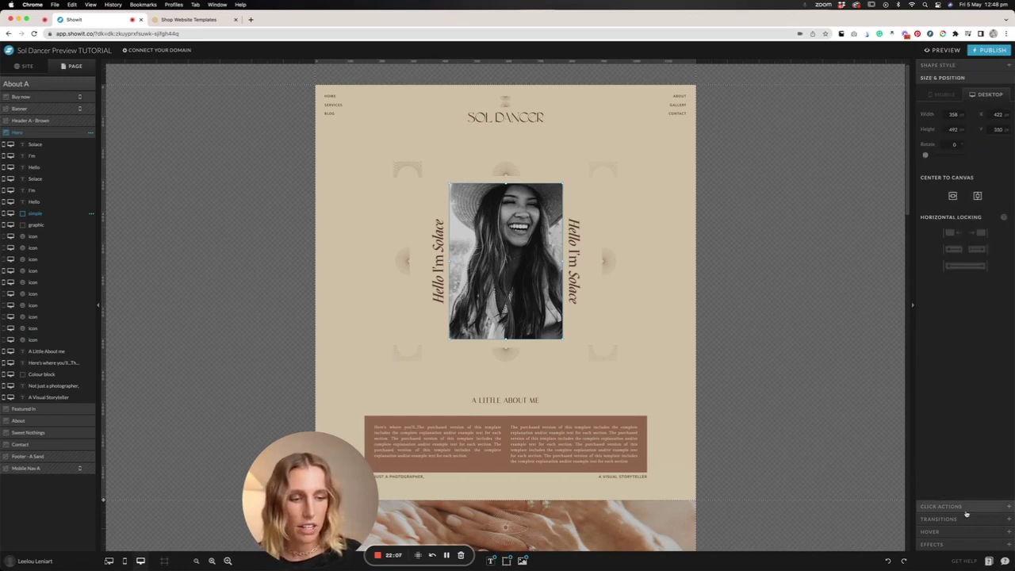
click(966, 512)
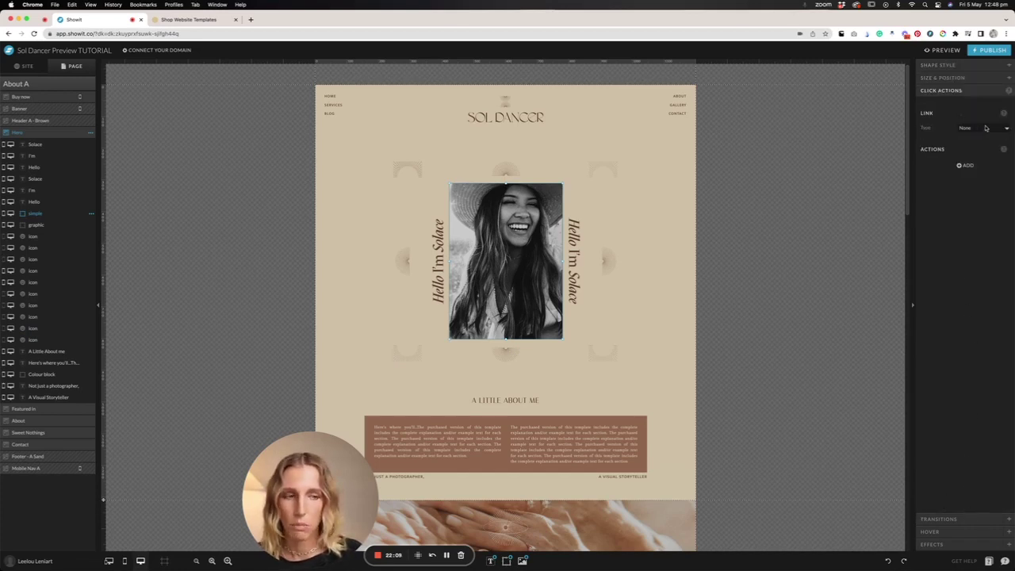
click(971, 519)
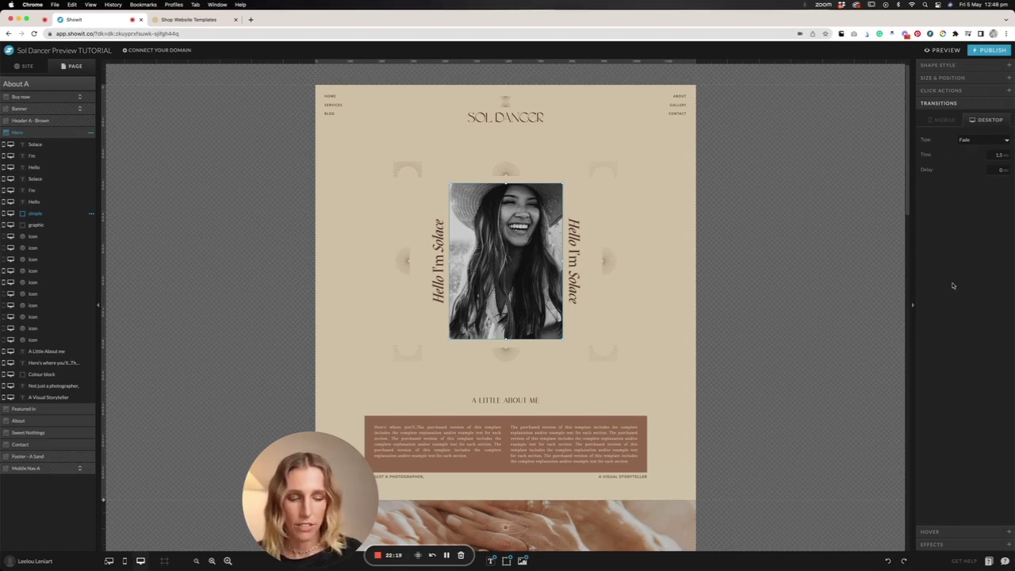
click(952, 532)
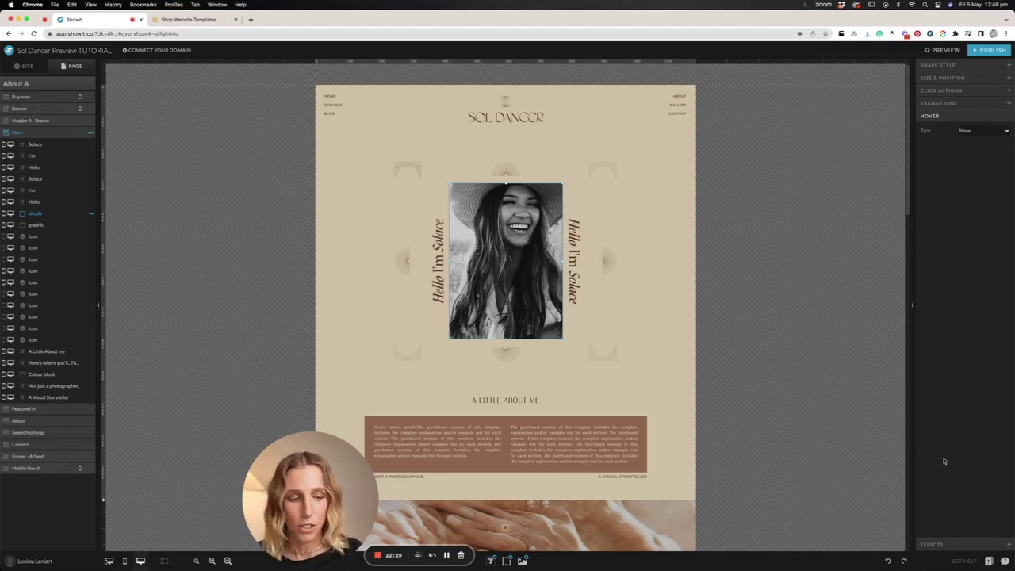
click(951, 544)
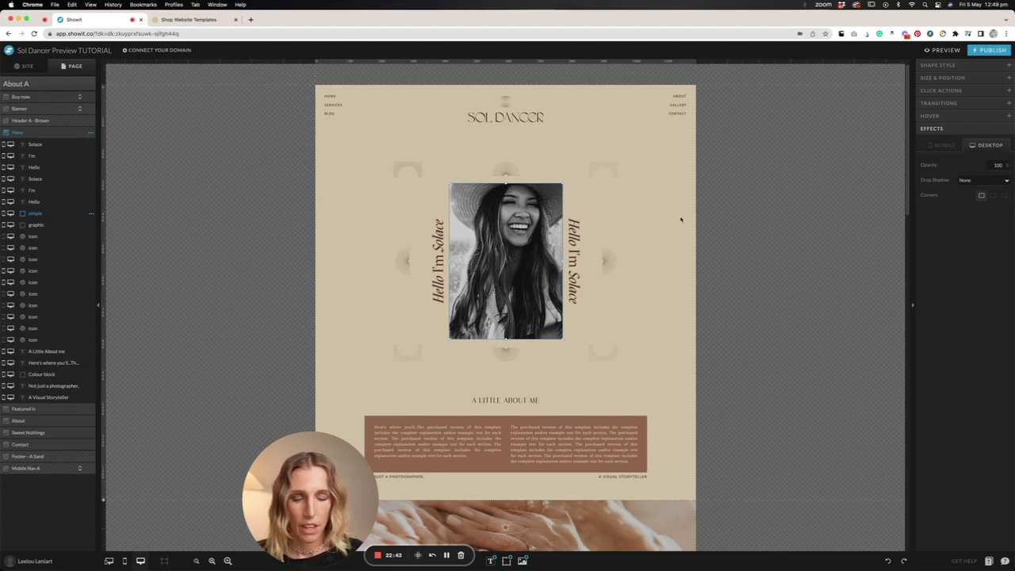
Compare the setting categories of the vertical Hello I'm Solace texts and the icon beside them.
click(578, 264)
click(572, 230)
click(572, 288)
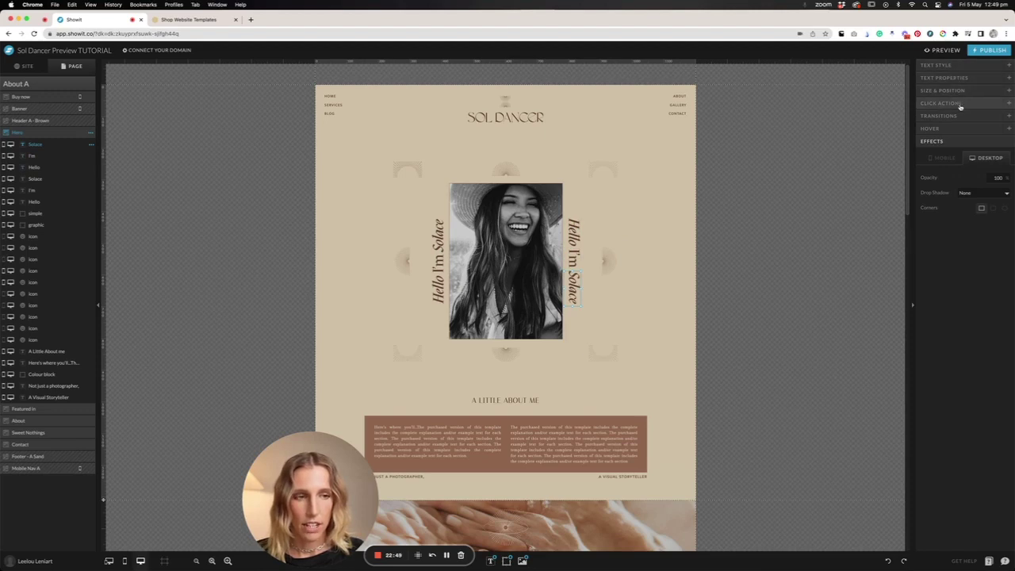
click(606, 263)
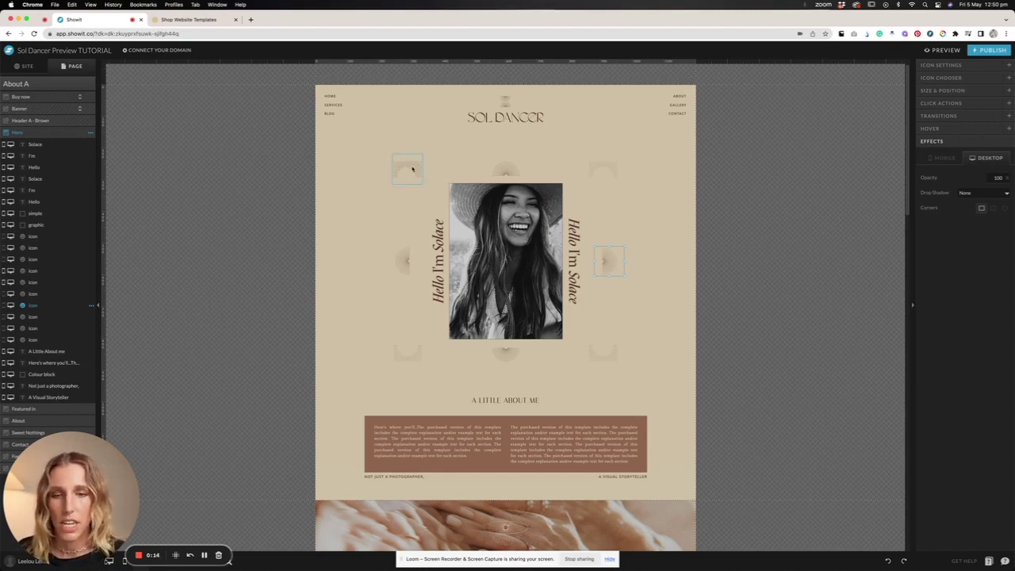
Try moving the icons above and beside the portrait and raising one icon's layer, and undo these changes.
click(503, 173)
drag(503, 172, 620, 219)
drag(36, 271, 37, 214)
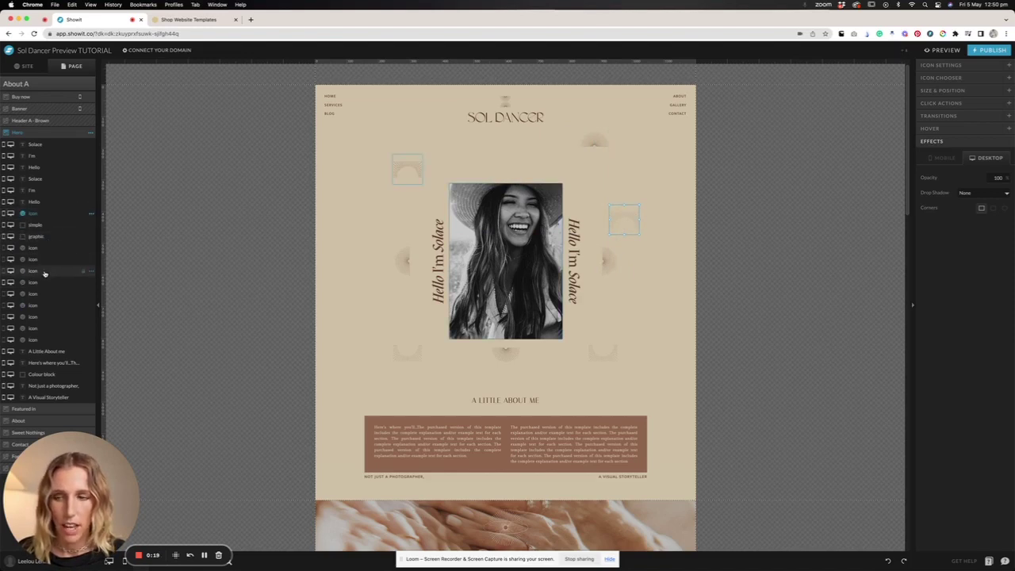
key(super+z)
key(super+z)
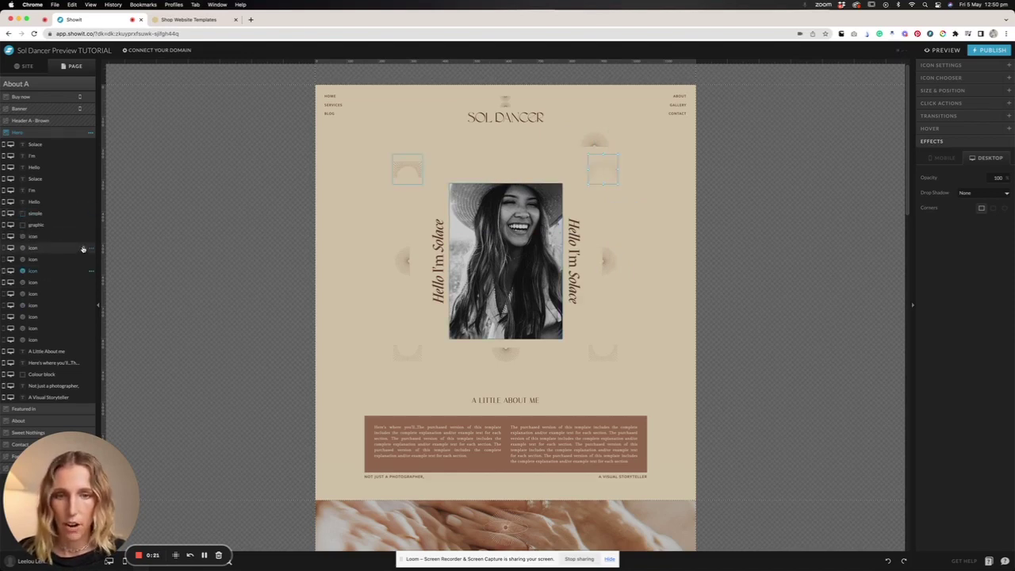
key(super+z)
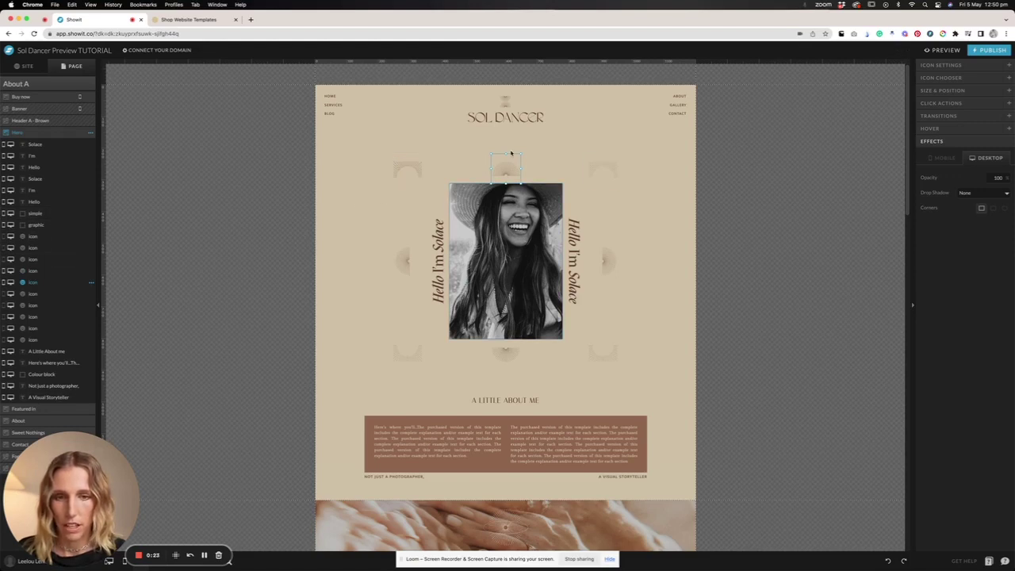
Try moving the icon above the portrait onto its upper right corner and raising its layer to the top of Hero.
drag(503, 168, 554, 194)
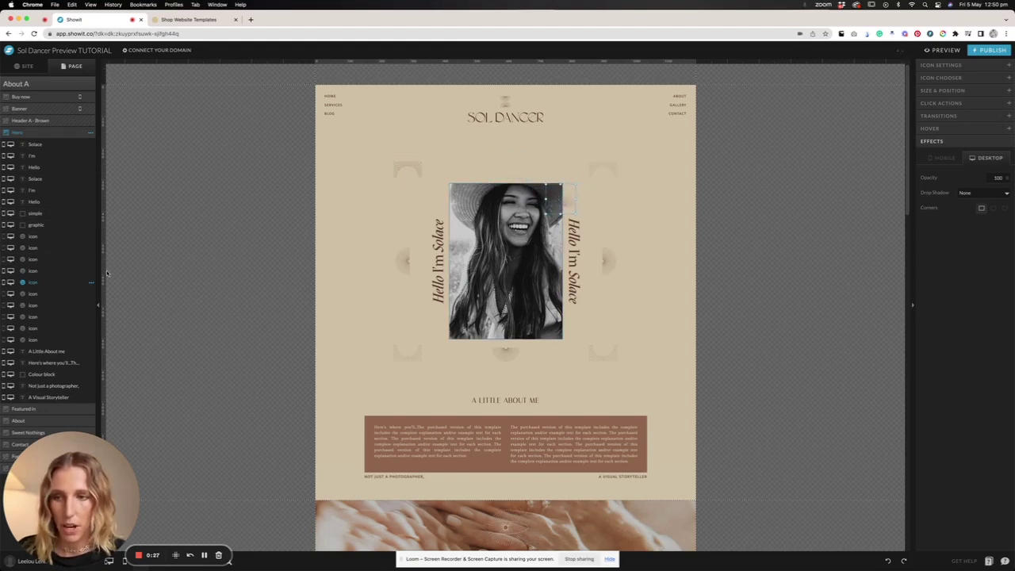
drag(25, 286, 30, 144)
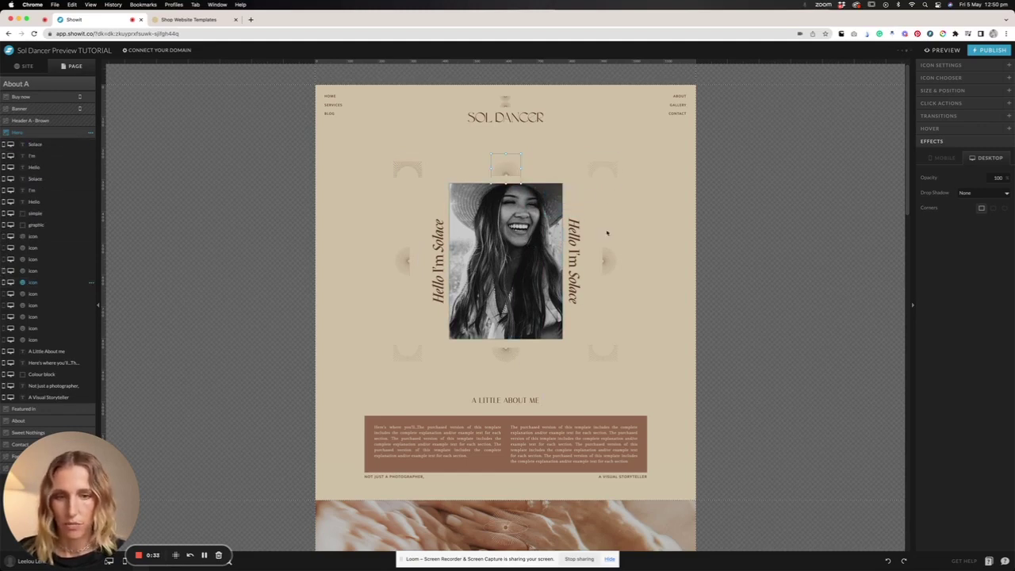
click(608, 230)
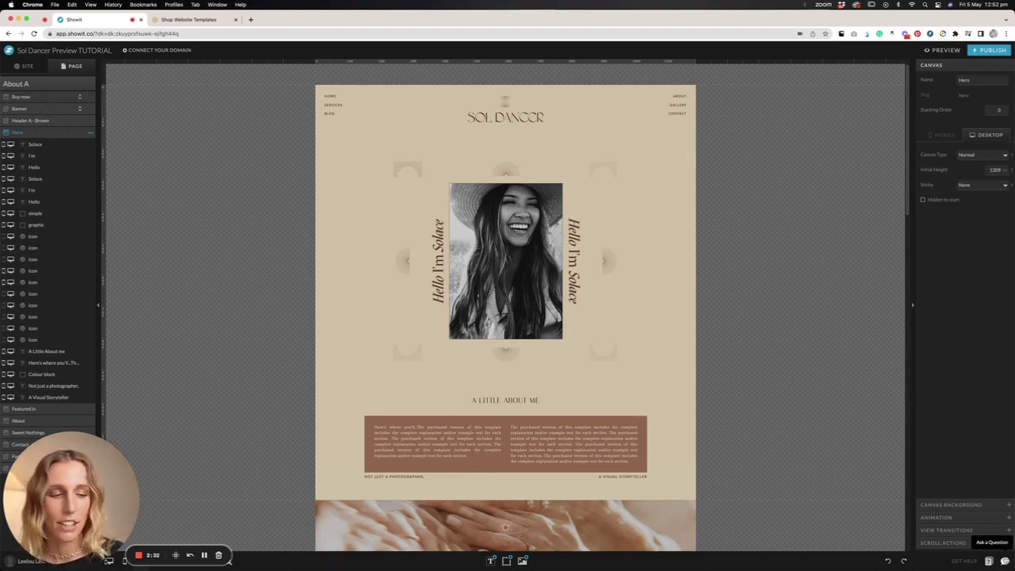
Check the support chat's message list, open the Showit Help Center, and return to the editor.
click(1005, 560)
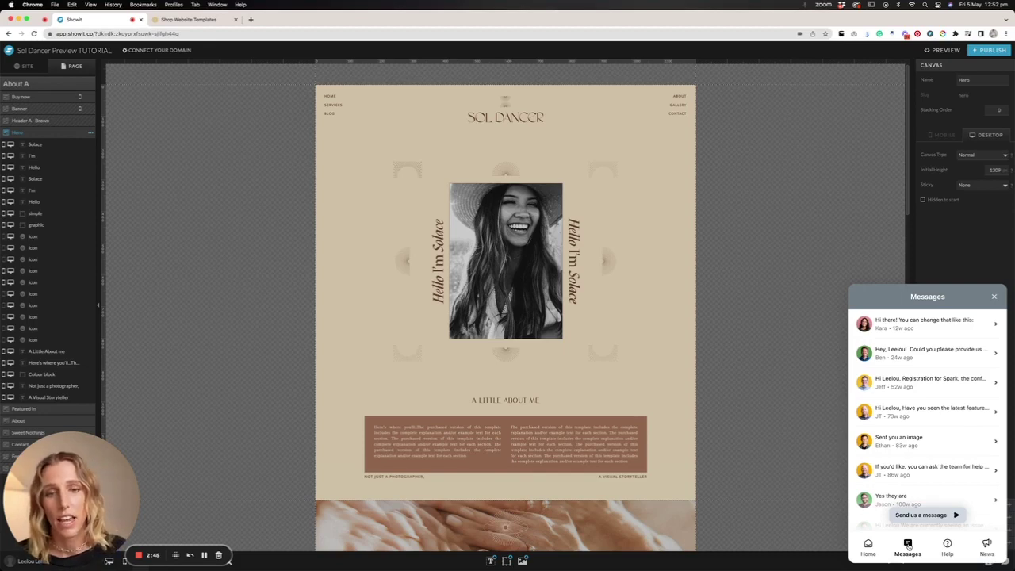
click(994, 296)
click(988, 561)
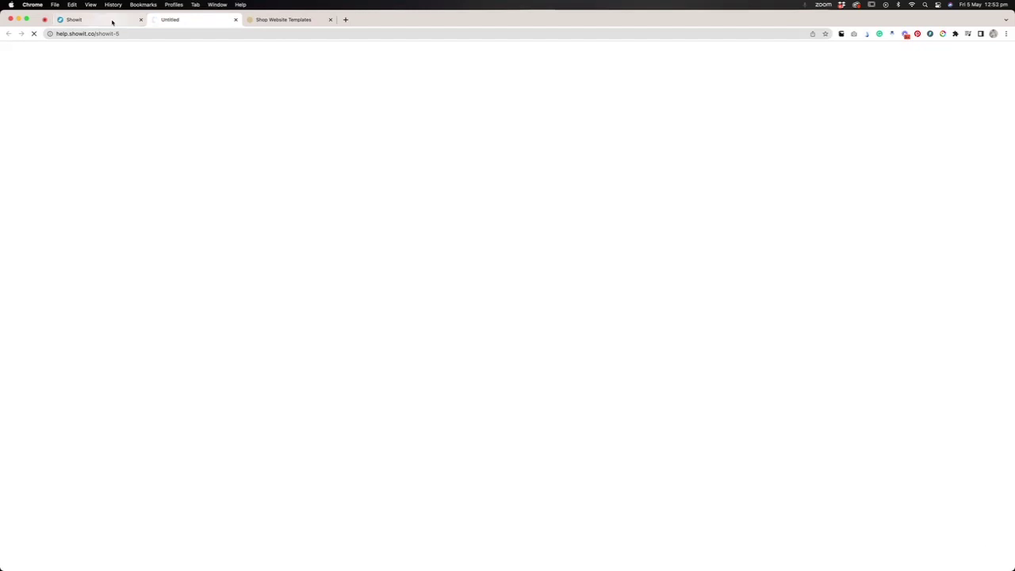
click(112, 22)
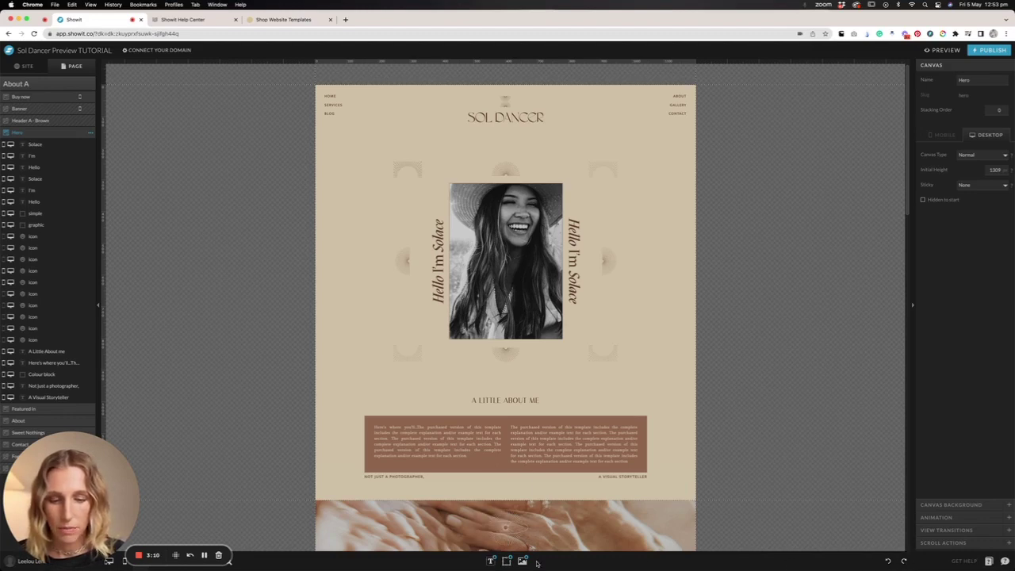
View the media library's uploaded files and close it without adding anything.
mouse_move(498, 564)
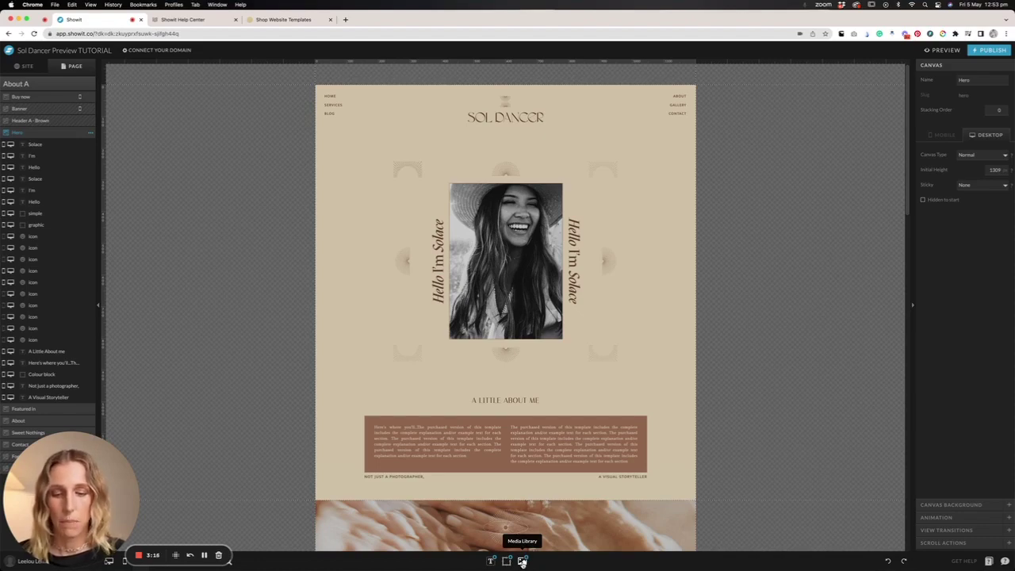
click(522, 561)
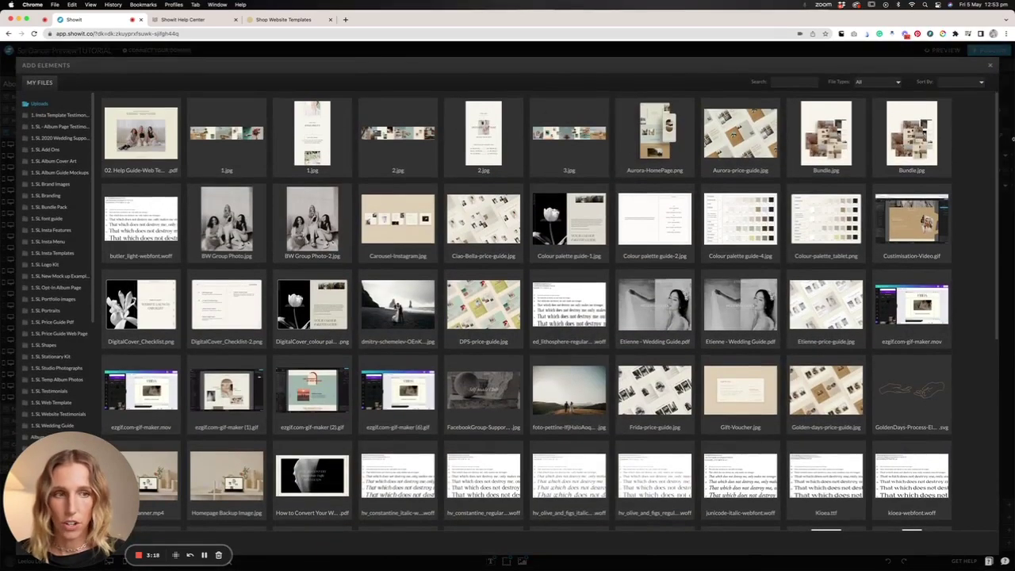
click(991, 64)
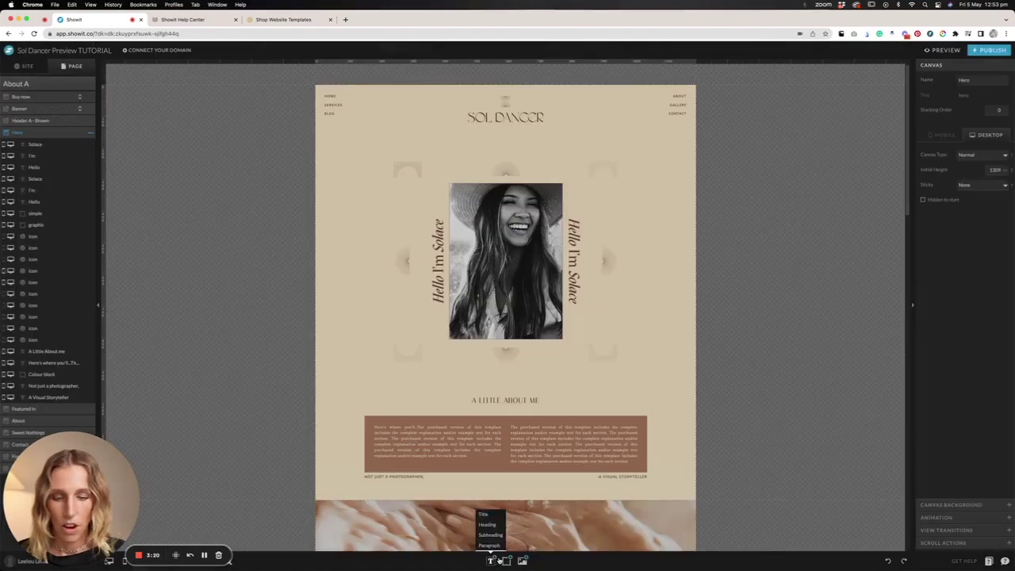
Add a rectangle to the Hero canvas and shape it into an arch with 240 px curved upper corners.
mouse_move(507, 562)
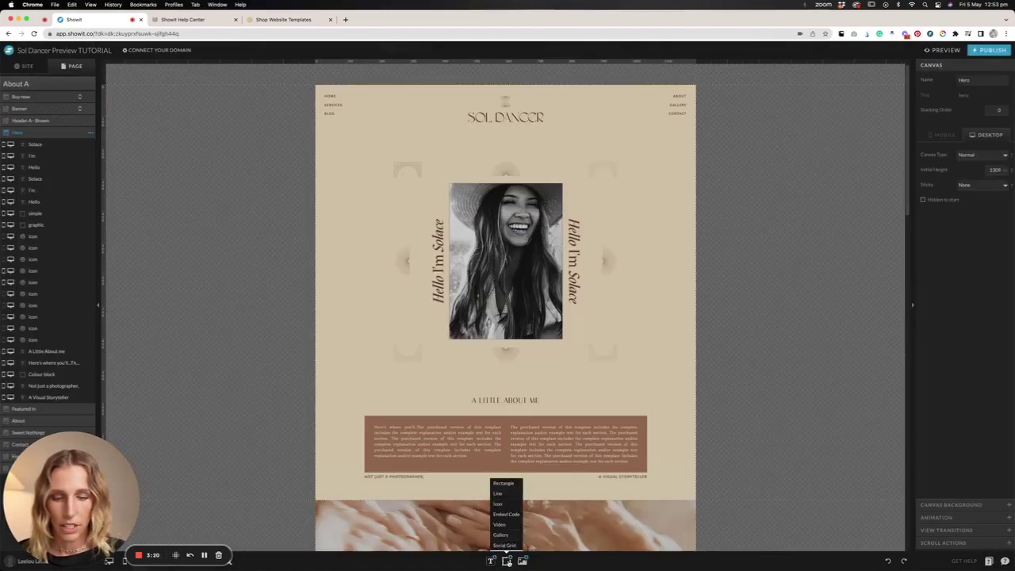
click(504, 484)
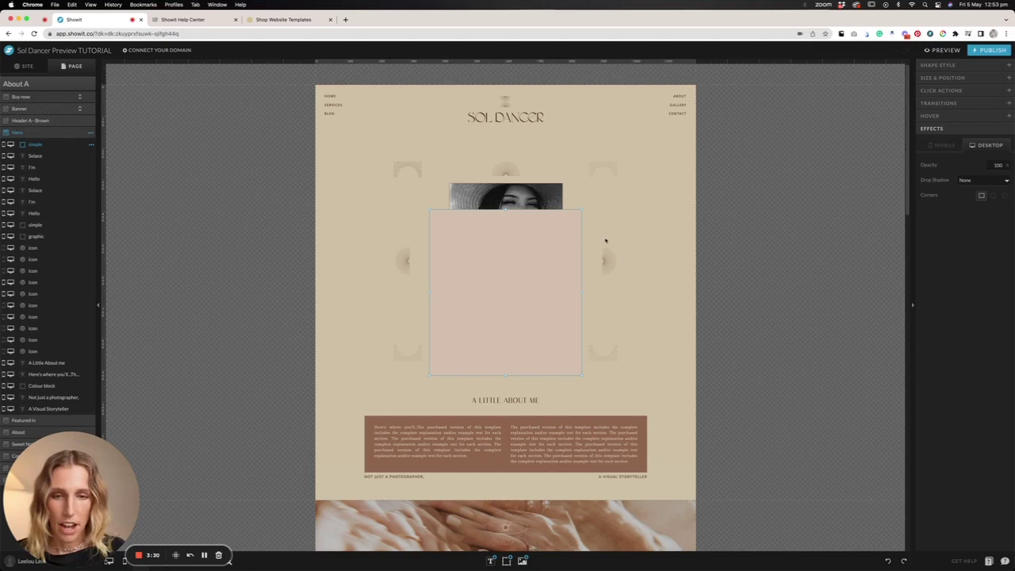
click(992, 196)
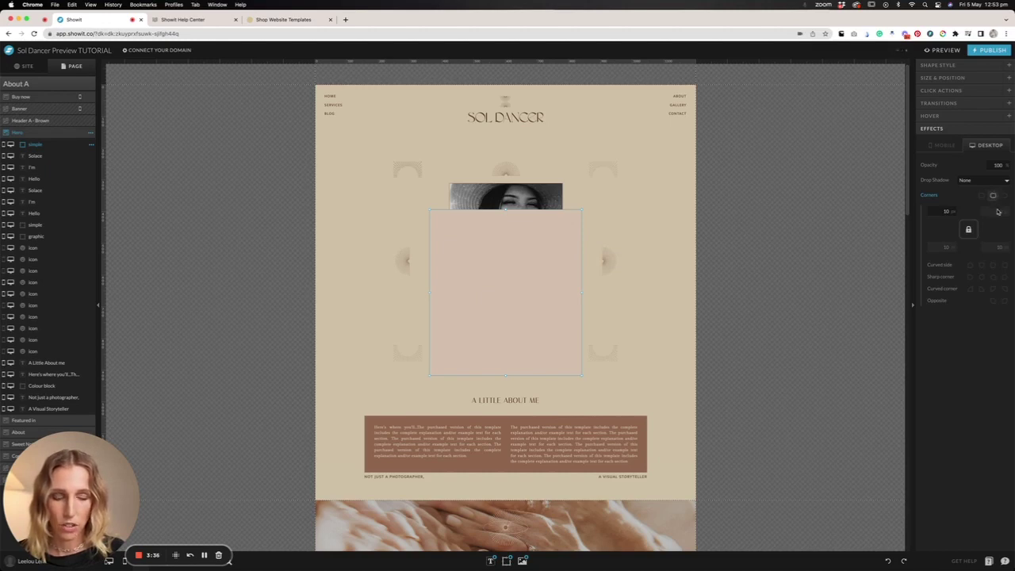
click(969, 278)
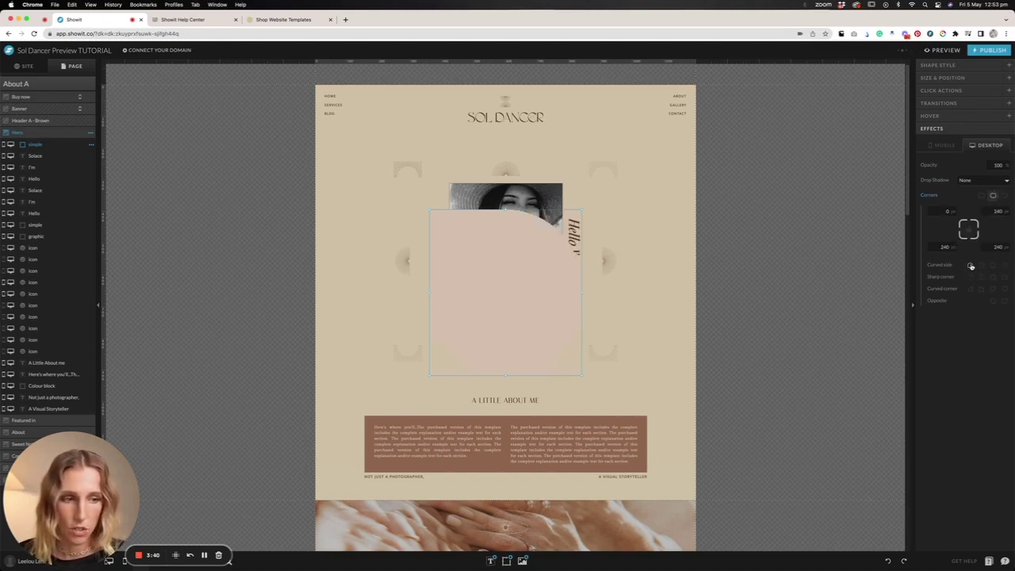
click(971, 267)
Move the arch over the portrait's right half and fill it with the black palette color.
drag(566, 301, 643, 278)
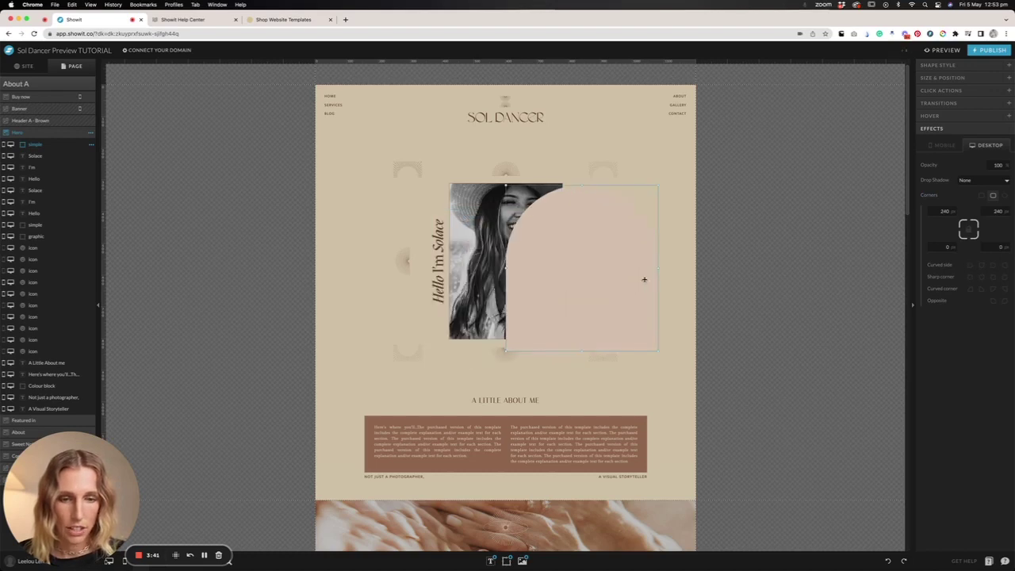
click(941, 67)
click(978, 119)
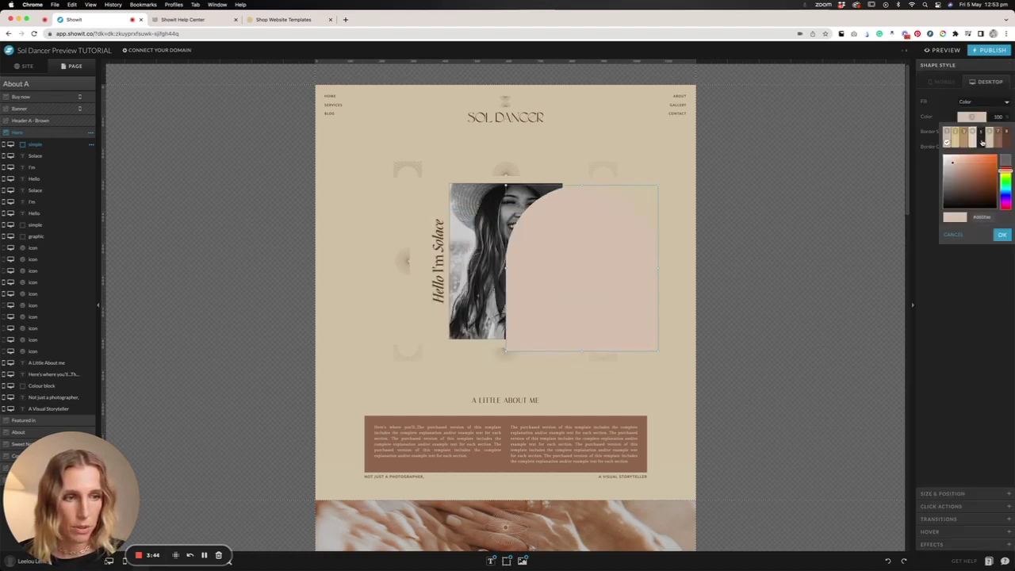
click(983, 145)
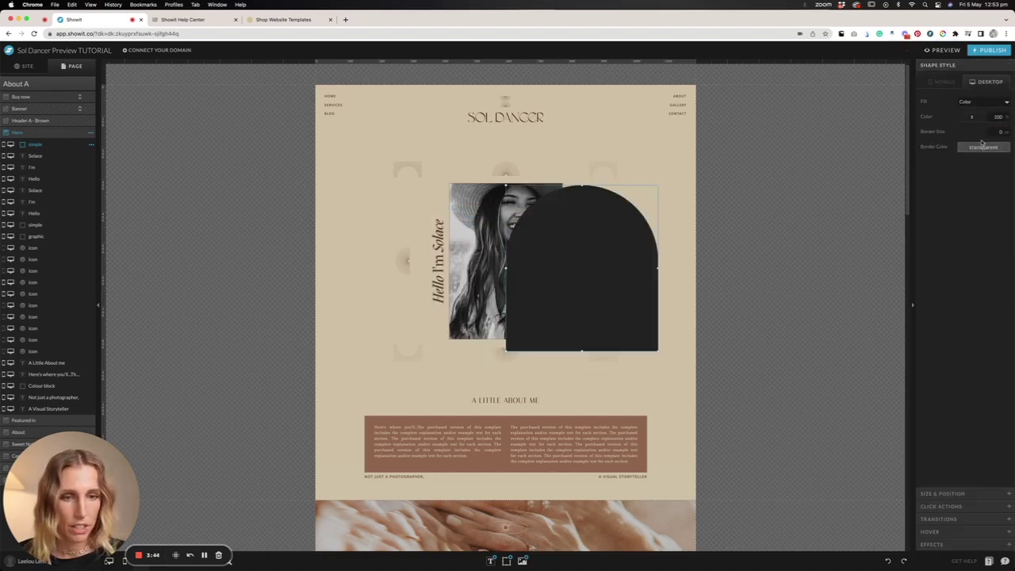
Change the black shape to the opposite corner preset, rounding its upper right and lower left corners at 240 px.
click(933, 544)
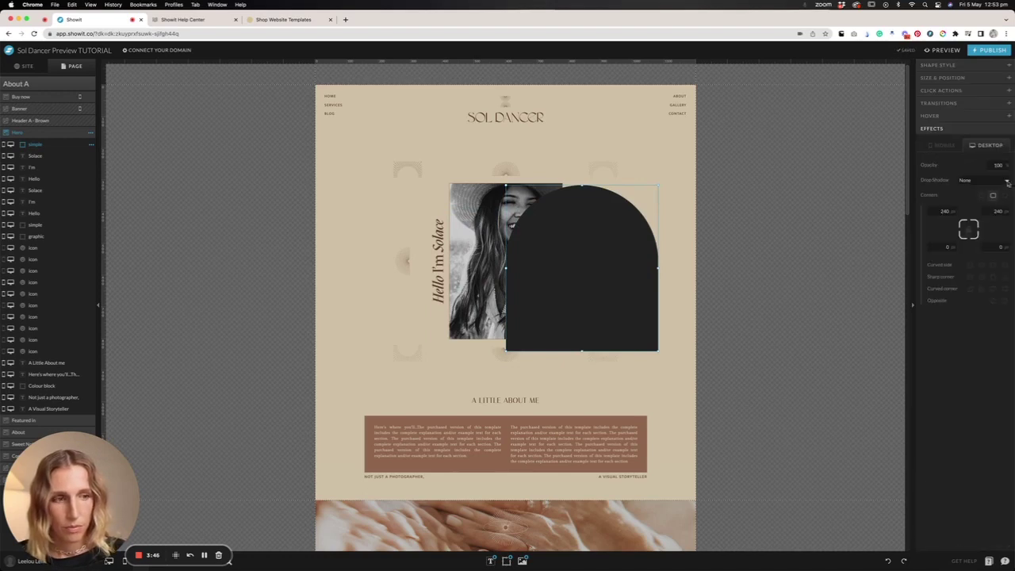
click(994, 302)
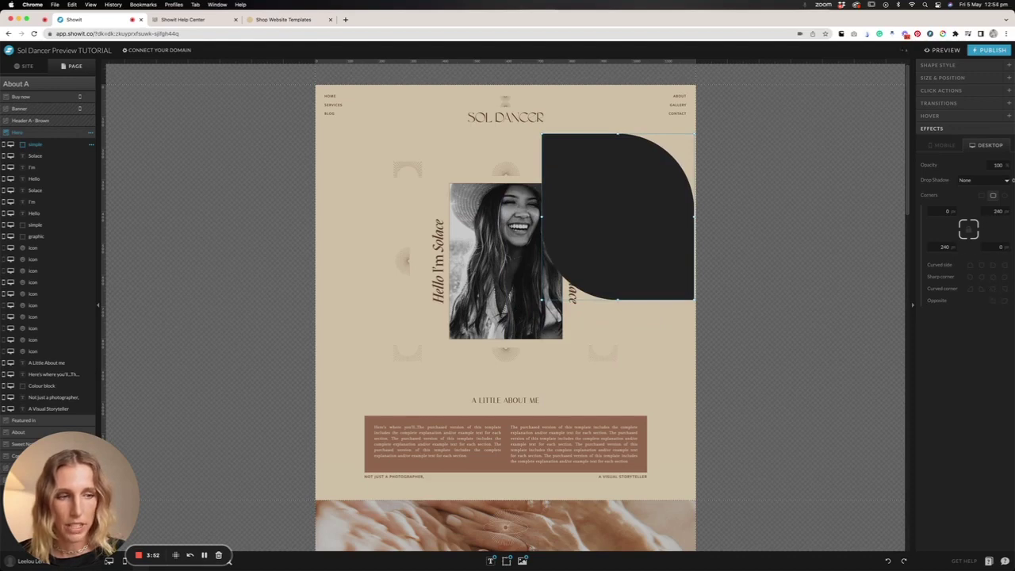
Switch the black shape's corners to the circle option, stretch it into a tall ellipse, and delete it from the Hero canvas.
click(1004, 197)
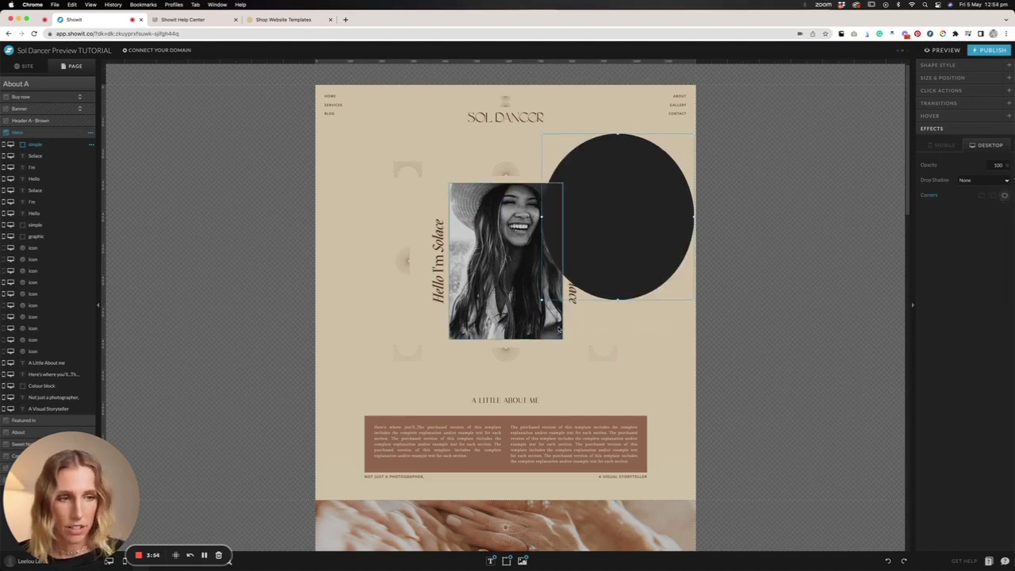
drag(619, 301, 619, 367)
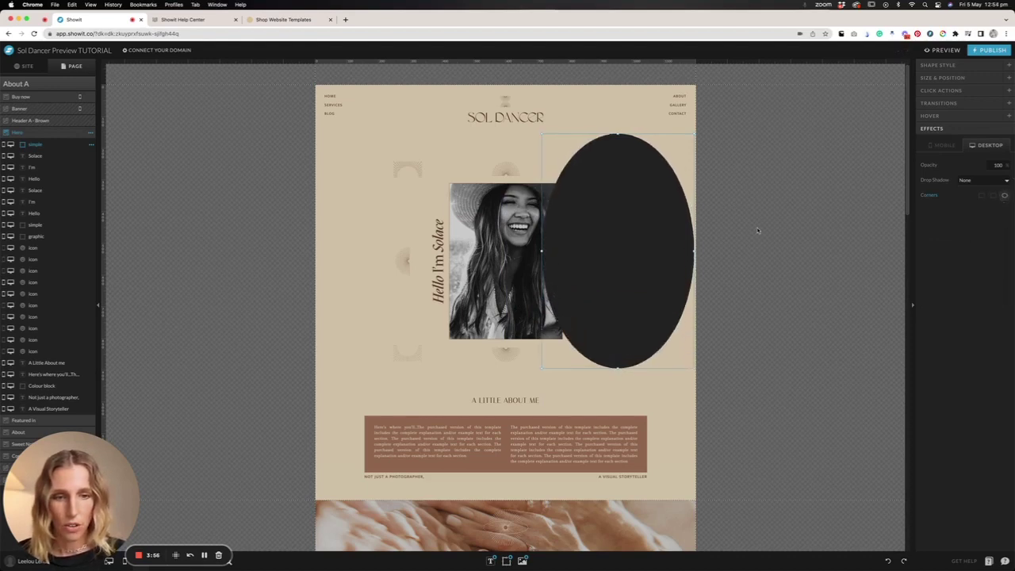
key(BackSpace)
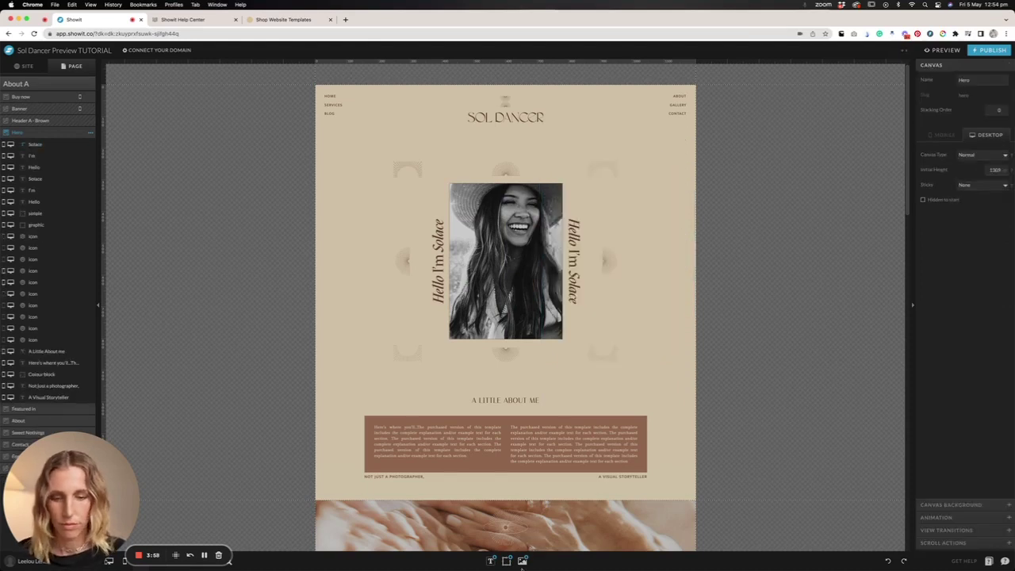
Add a line to the Hero canvas, move it to the right of the portrait, check its line style settings, and delete it.
click(506, 560)
click(506, 491)
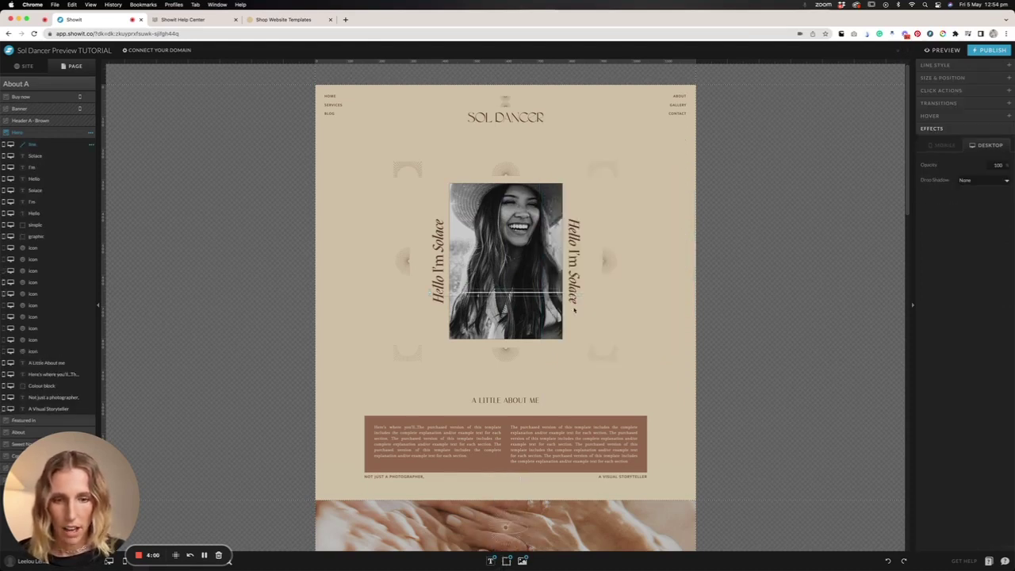
drag(567, 294, 718, 249)
click(952, 65)
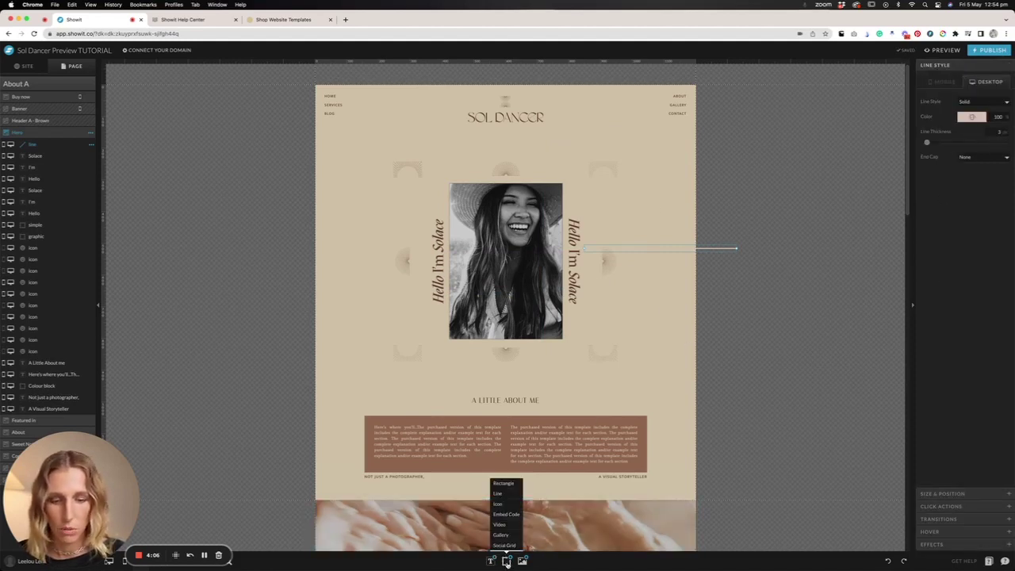
key(Delete)
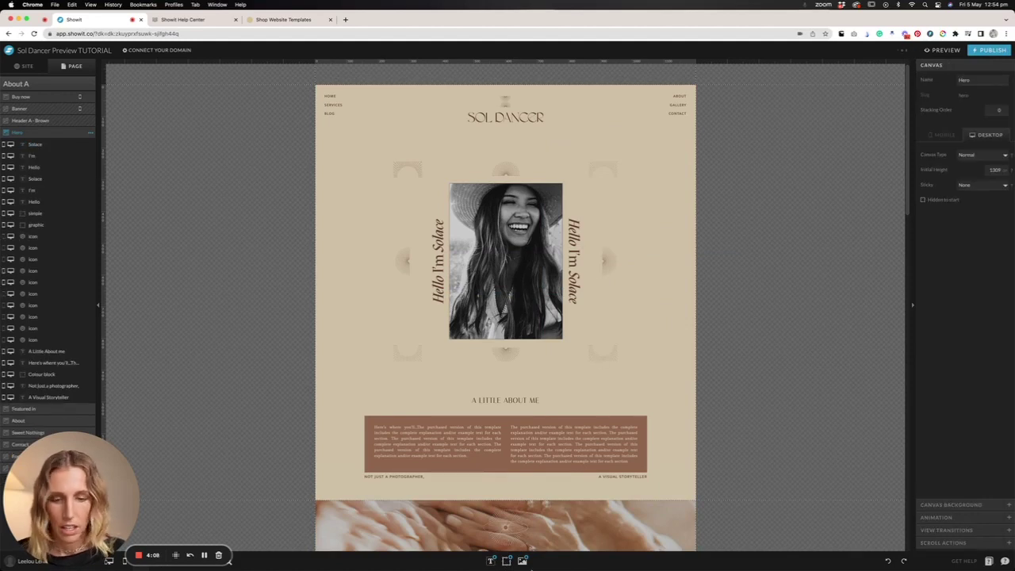
Add an icon to the Hero canvas, browse the available icon choices, and delete the icon.
mouse_move(508, 561)
click(506, 506)
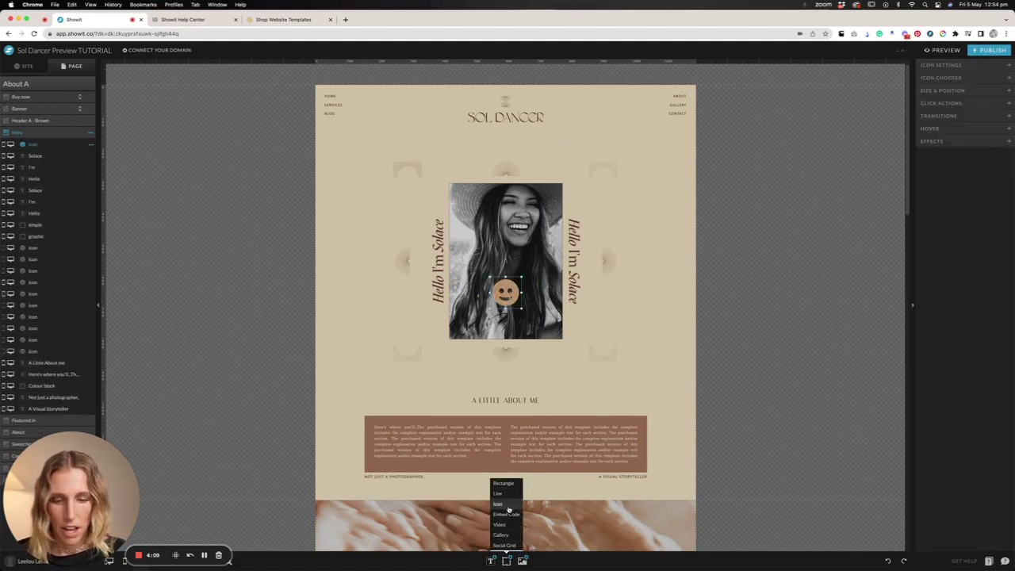
click(962, 76)
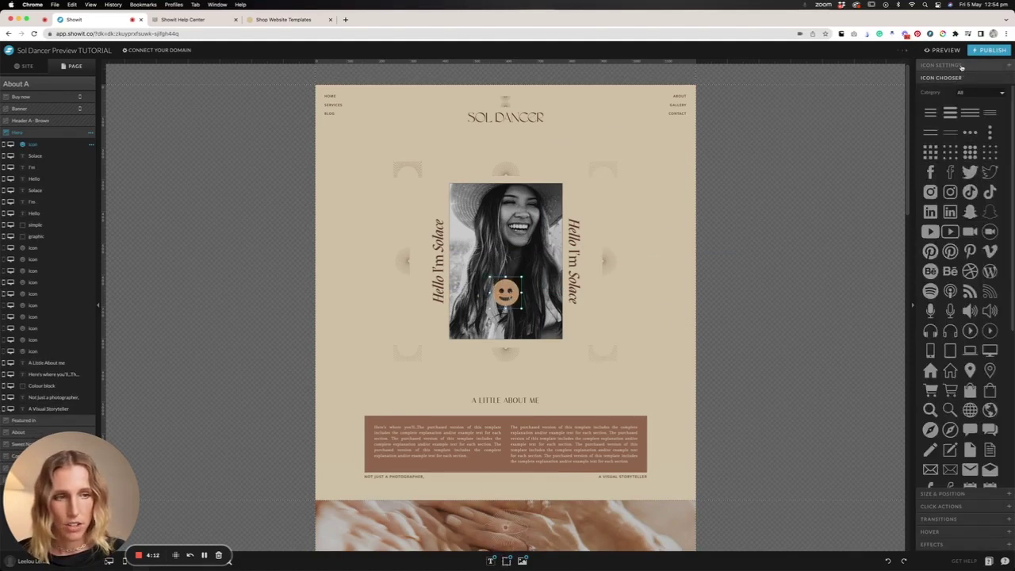
scroll(985, 423, down, 5)
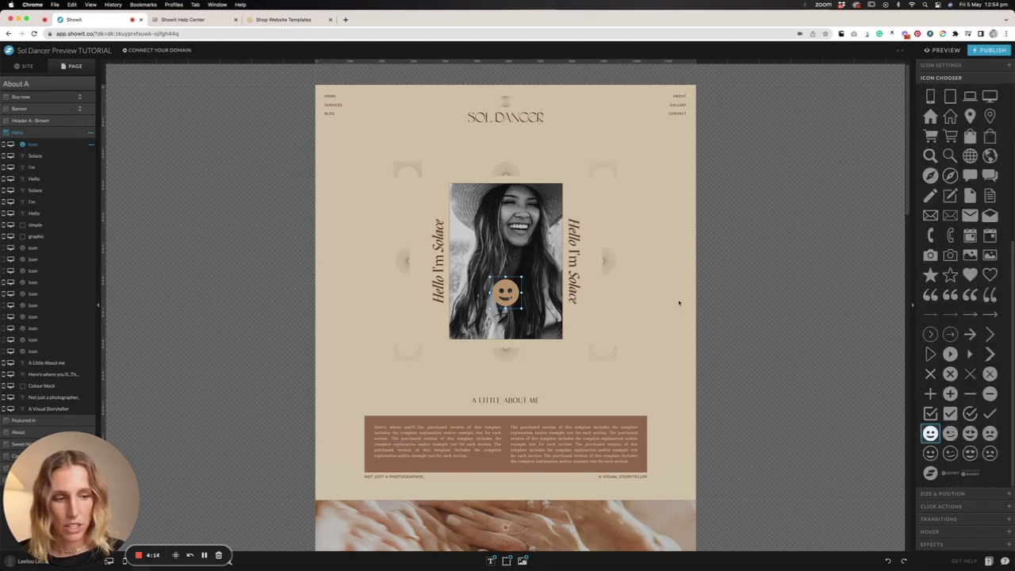
key(Delete)
Add a gallery to the Hero canvas, look over its settings, and remove it.
mouse_move(506, 561)
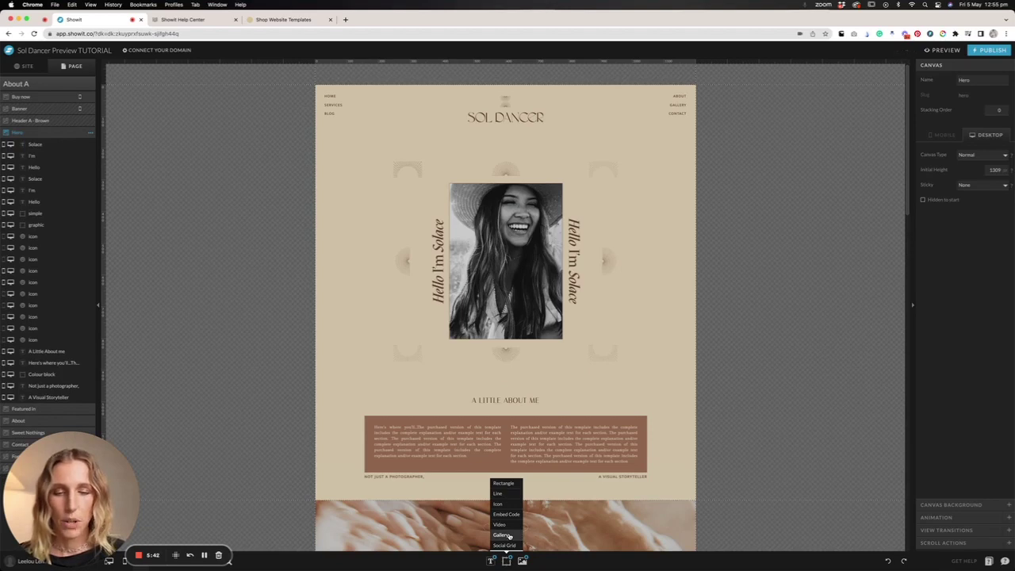
click(503, 536)
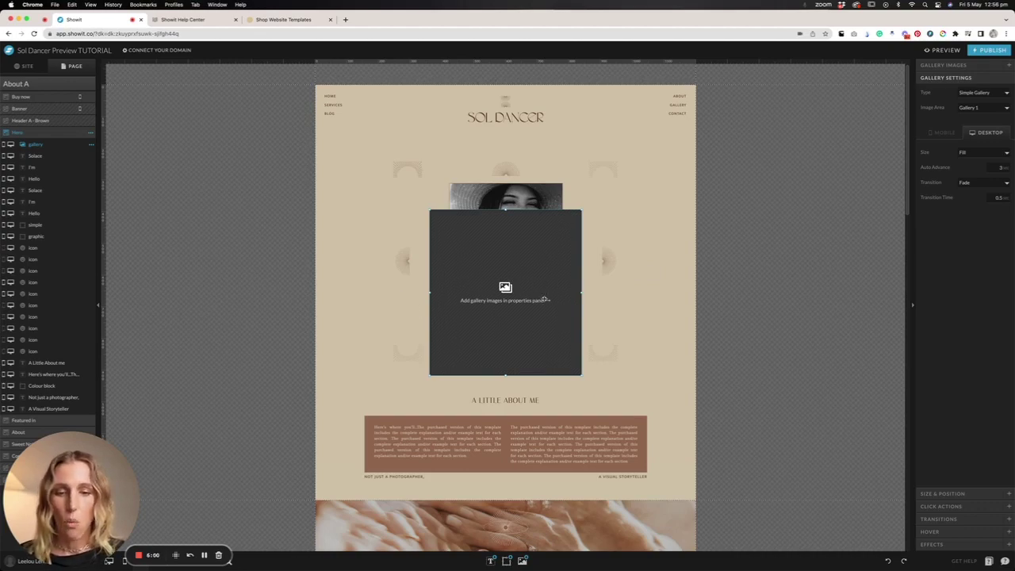
scroll(544, 301, down, 8)
scroll(545, 300, down, 5)
scroll(544, 301, up, 13)
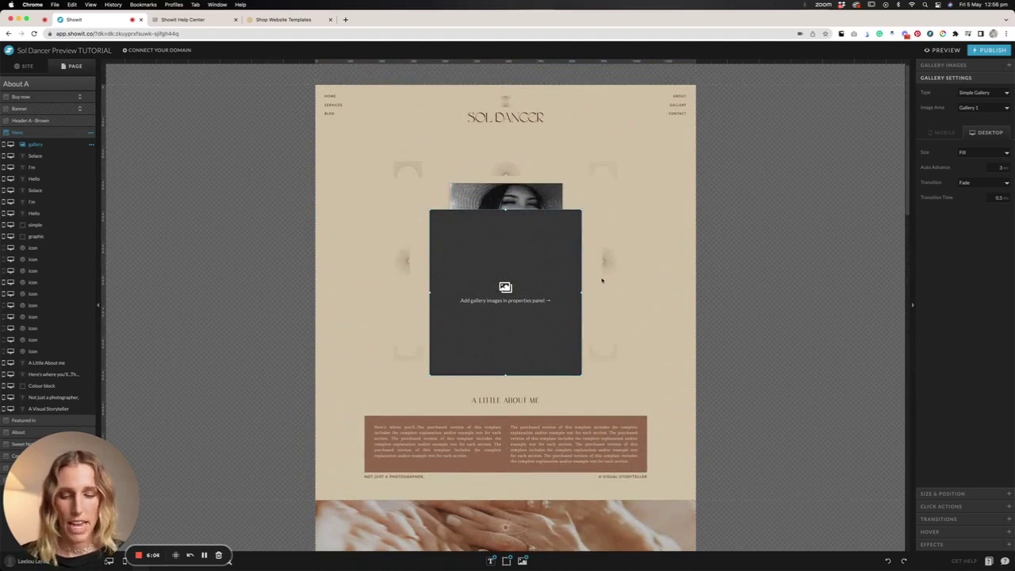
click(571, 262)
Add a social grid to the Hero canvas, try different sizes ending at 450 × 140 px, and delete it.
click(506, 560)
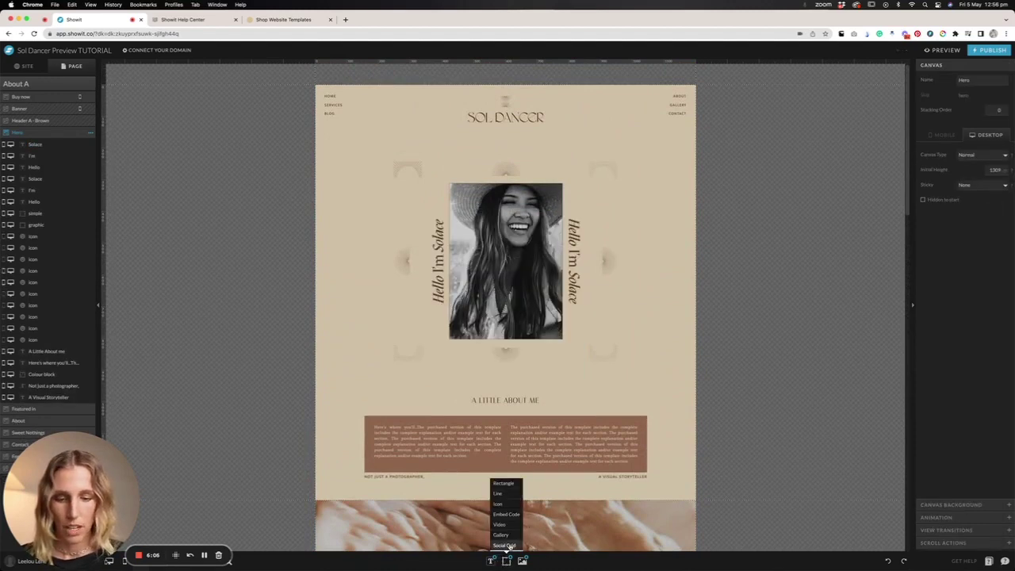
click(511, 546)
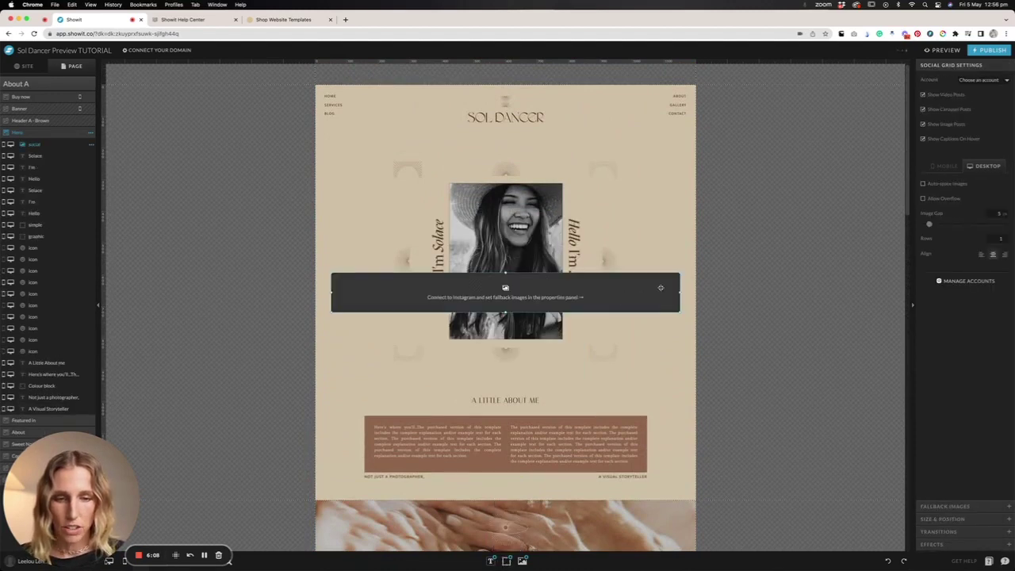
drag(679, 291, 501, 291)
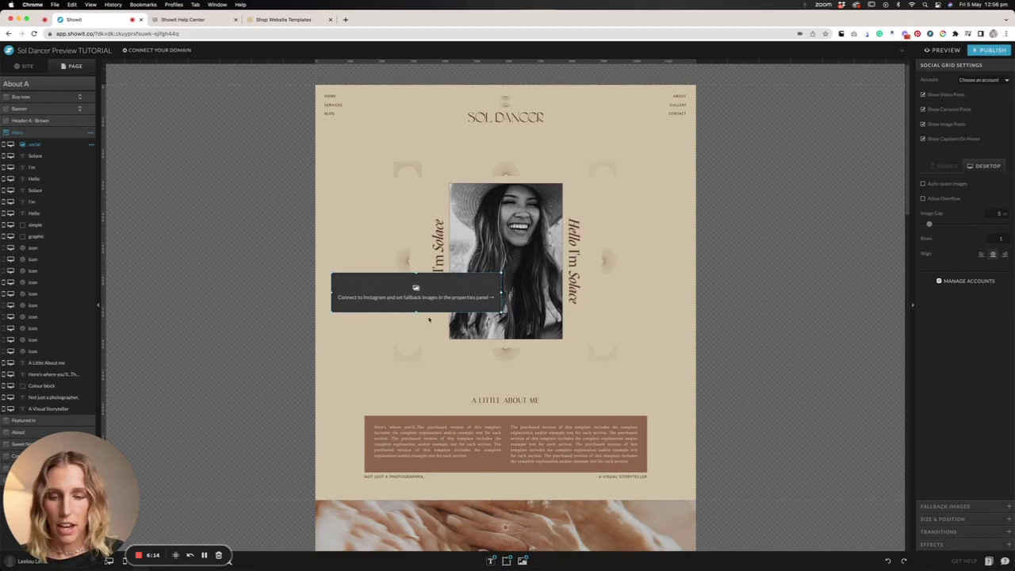
drag(415, 311, 413, 370)
drag(499, 320, 434, 322)
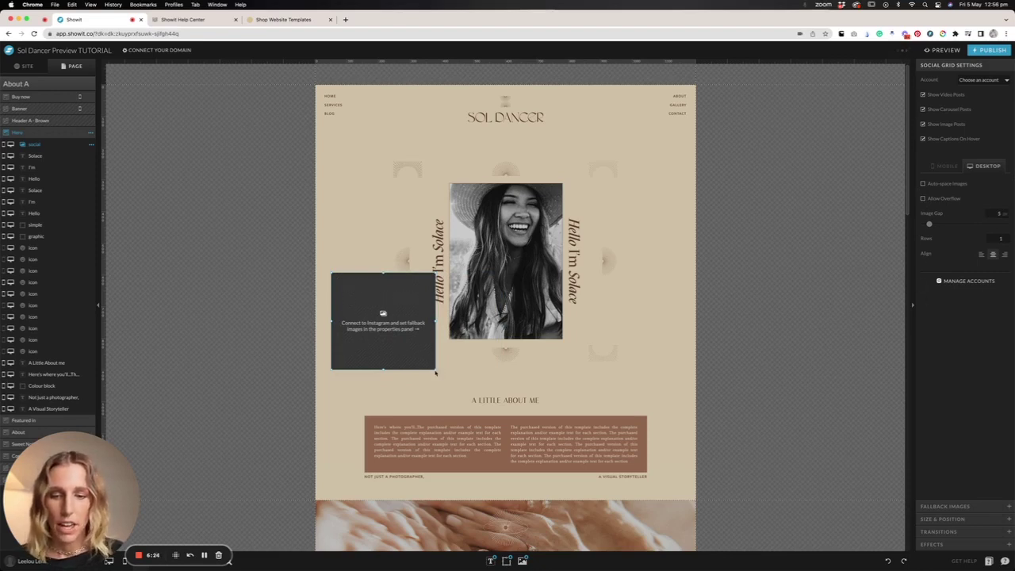
drag(436, 369, 474, 306)
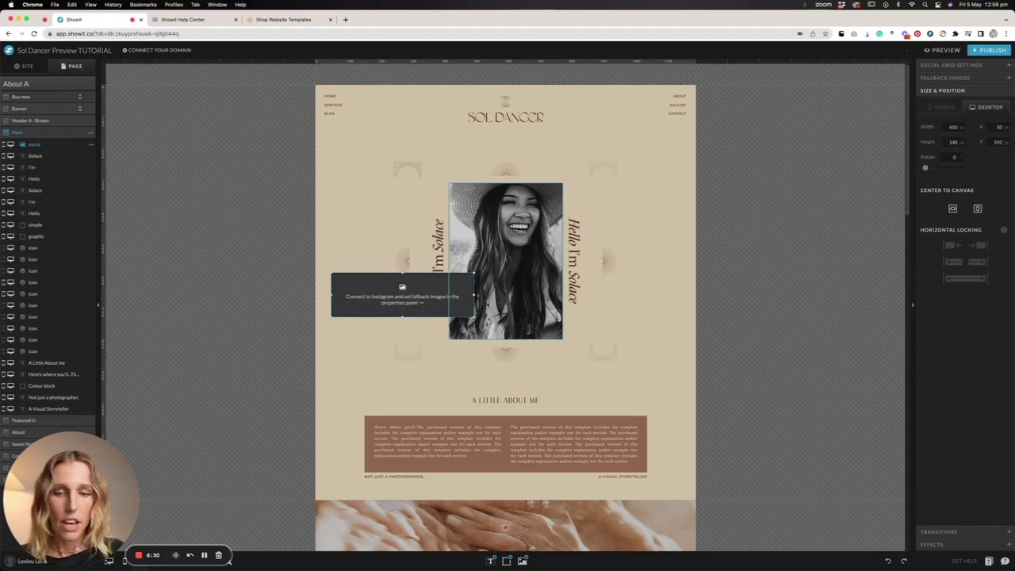
key(Delete)
Examine the Stay Social images in the page footer and open the Footer - A Sand site canvas.
scroll(514, 308, down, 15)
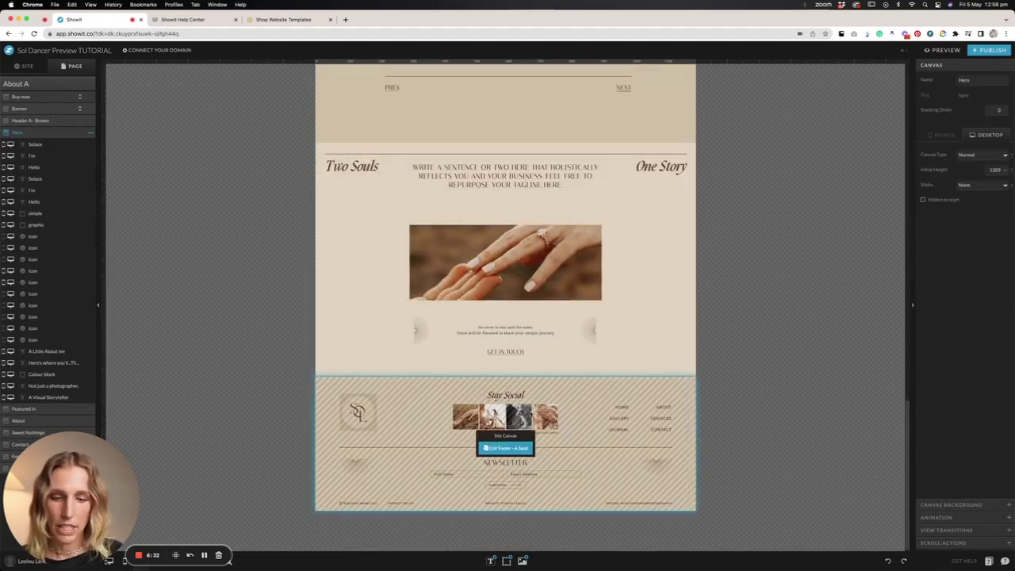
click(512, 448)
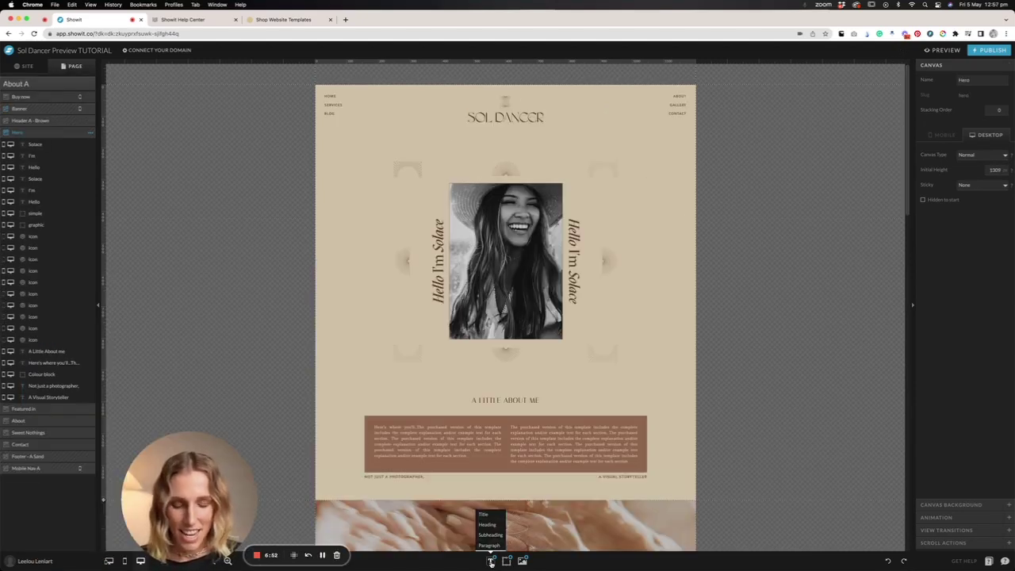
Add a title, a heading, a subheading and a paragraph text element to the Hero canvas.
click(487, 515)
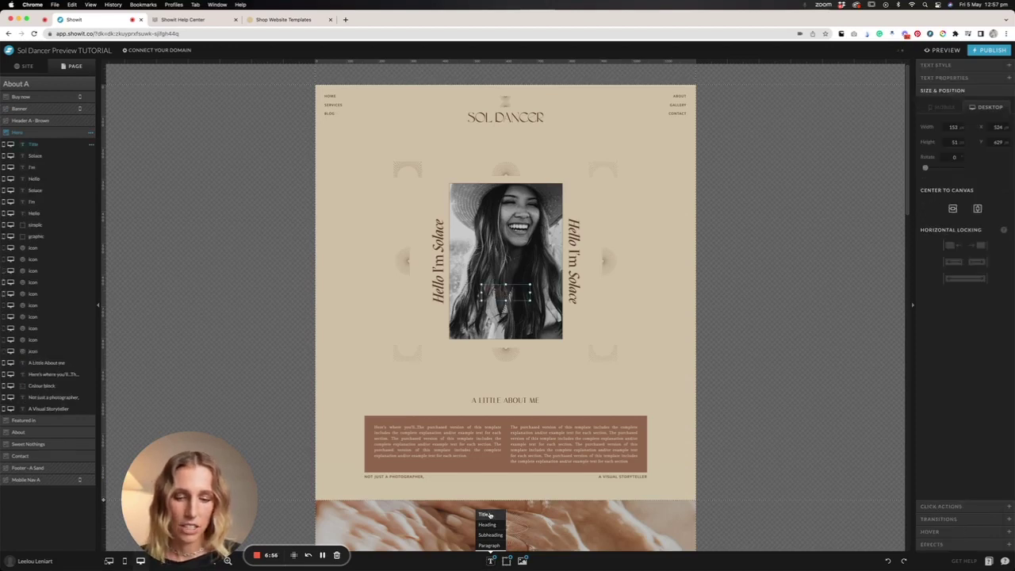
click(489, 525)
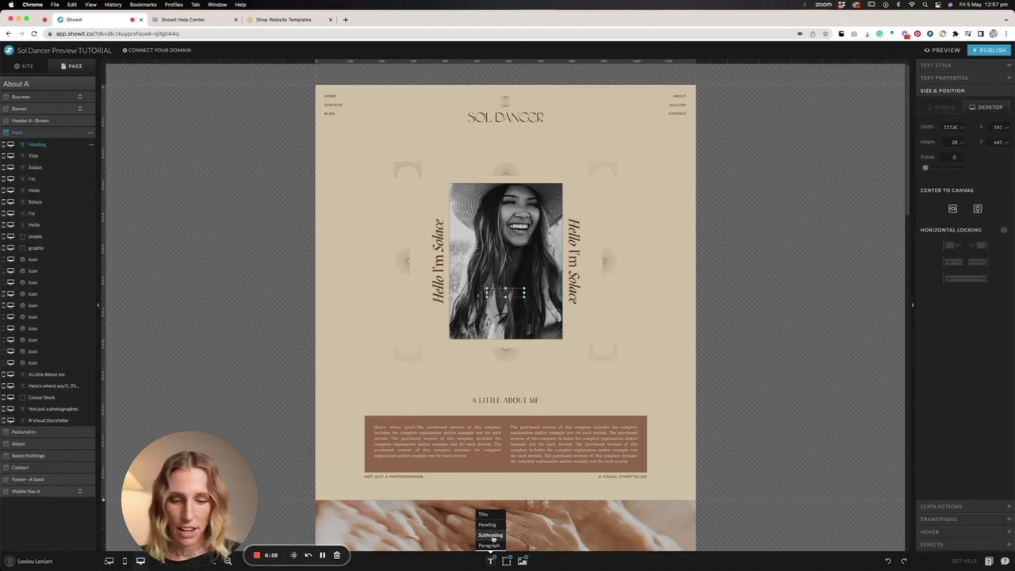
click(489, 535)
click(490, 546)
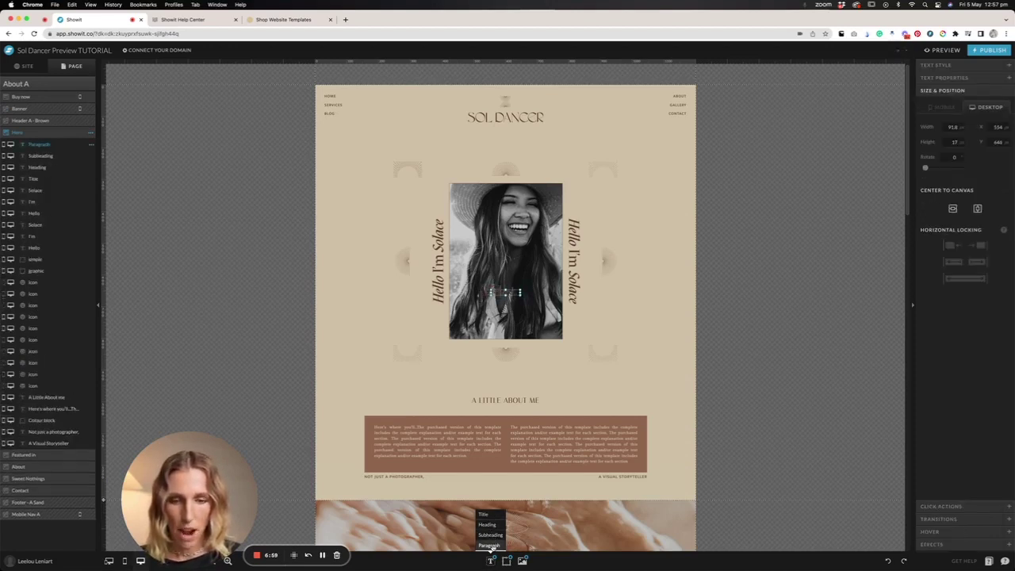
Spread the new text elements out to the right of the portrait and open the subheading's text for editing.
drag(508, 293, 593, 315)
click(516, 294)
drag(516, 294, 587, 359)
drag(510, 295, 621, 286)
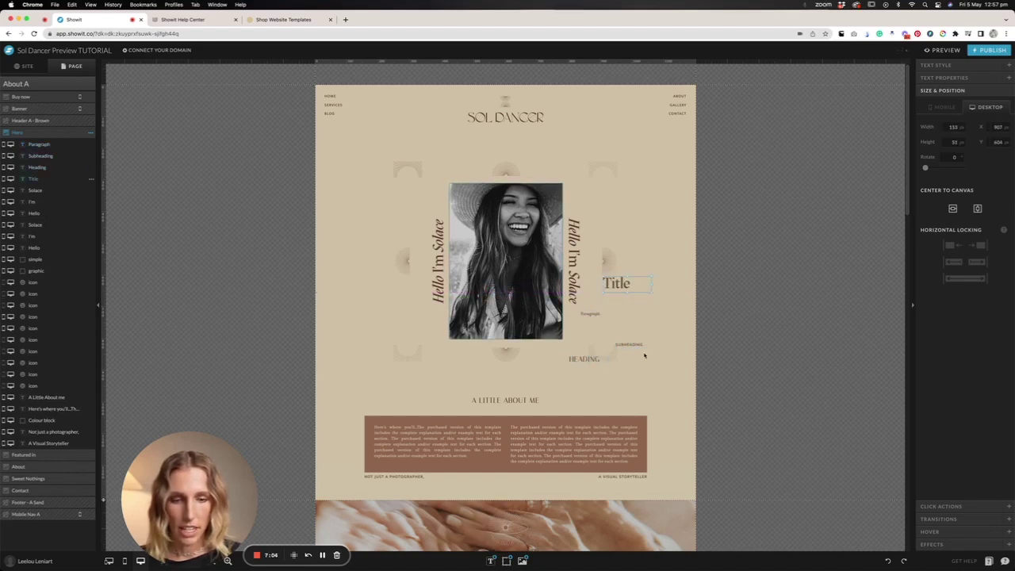
double_click(629, 344)
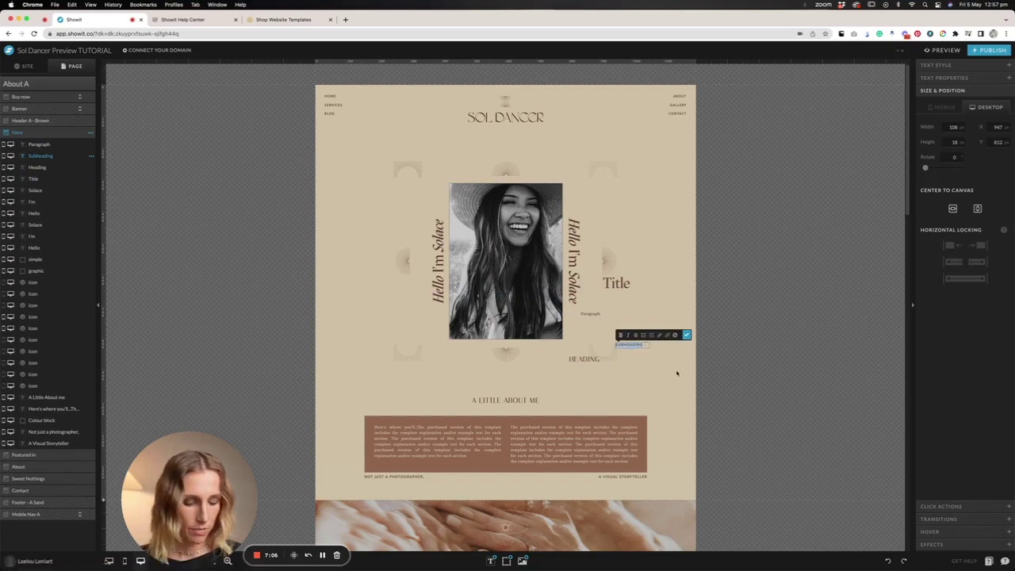
click(632, 322)
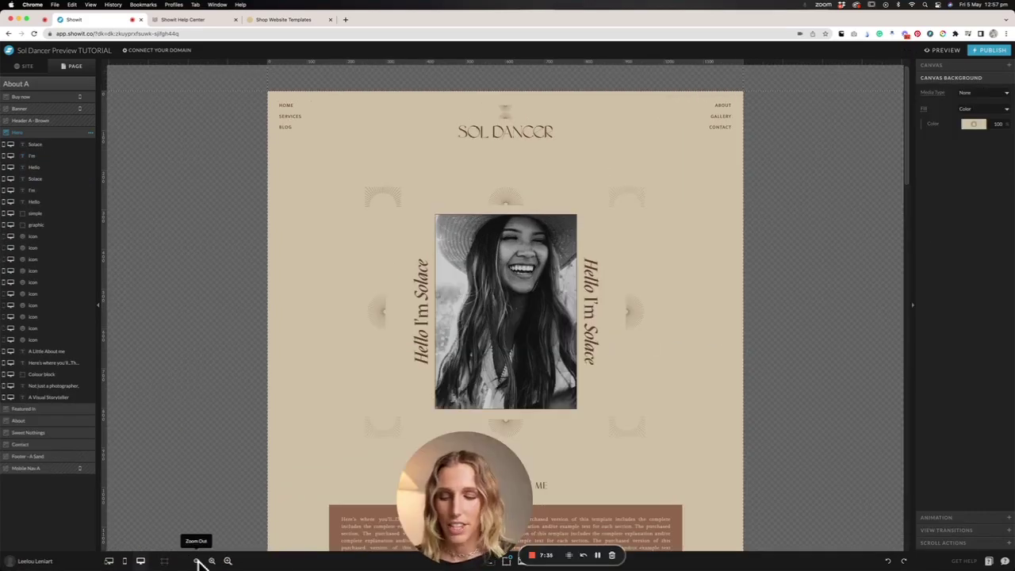
Display the column guides and hide them again, and do the same with the center guides.
click(197, 562)
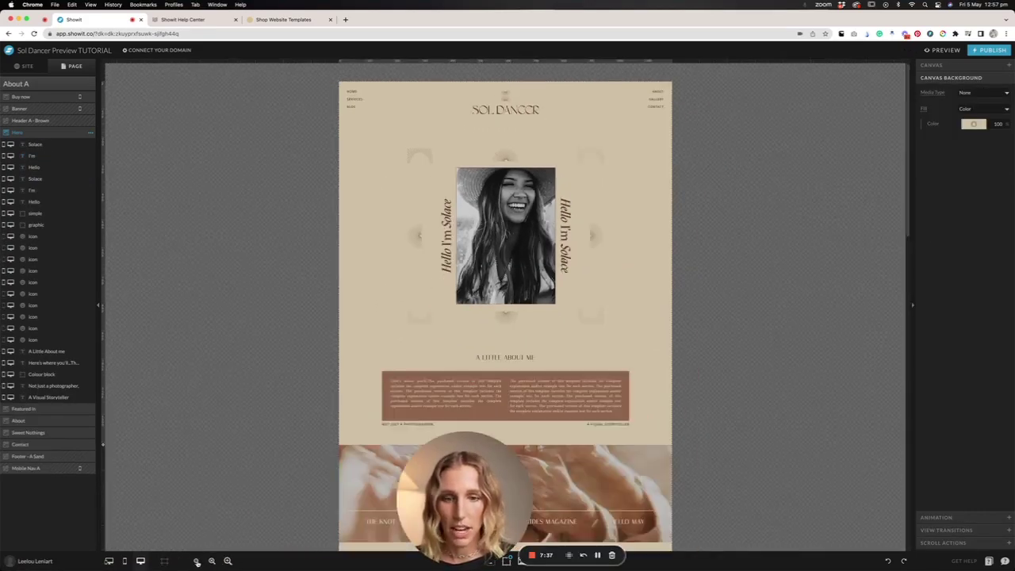
click(228, 562)
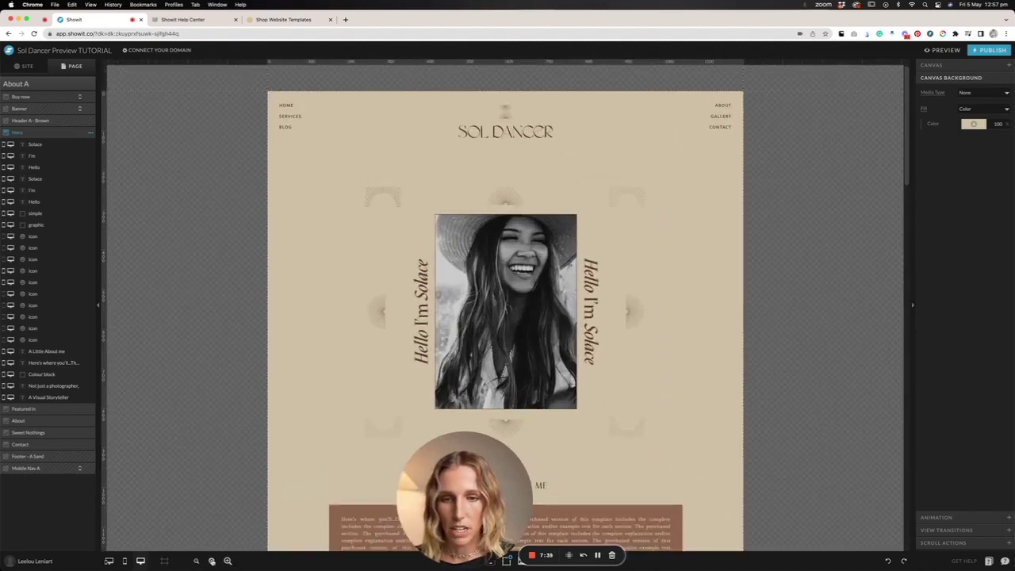
click(165, 561)
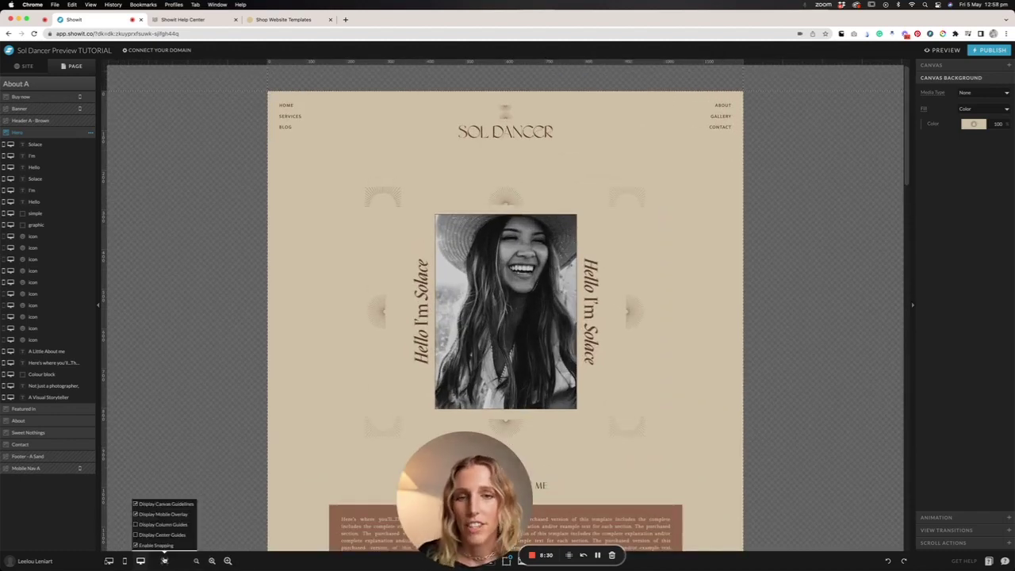
click(135, 525)
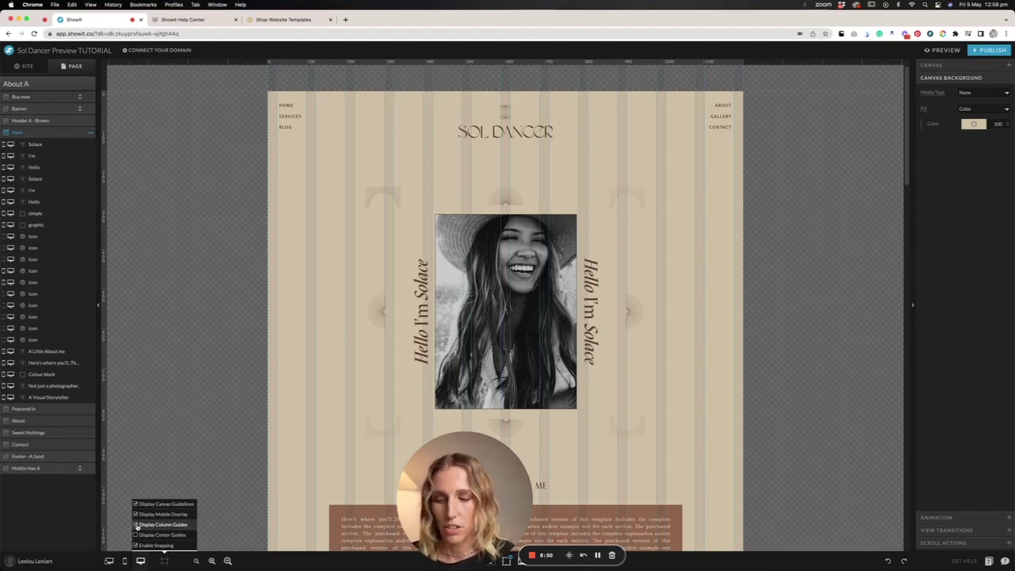
click(136, 526)
click(136, 535)
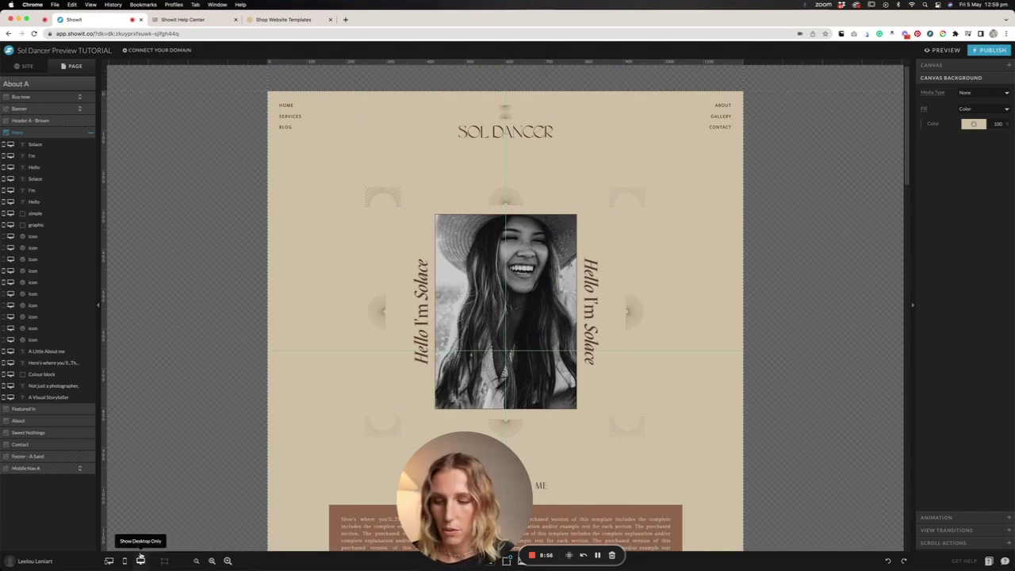
mouse_move(164, 560)
click(136, 536)
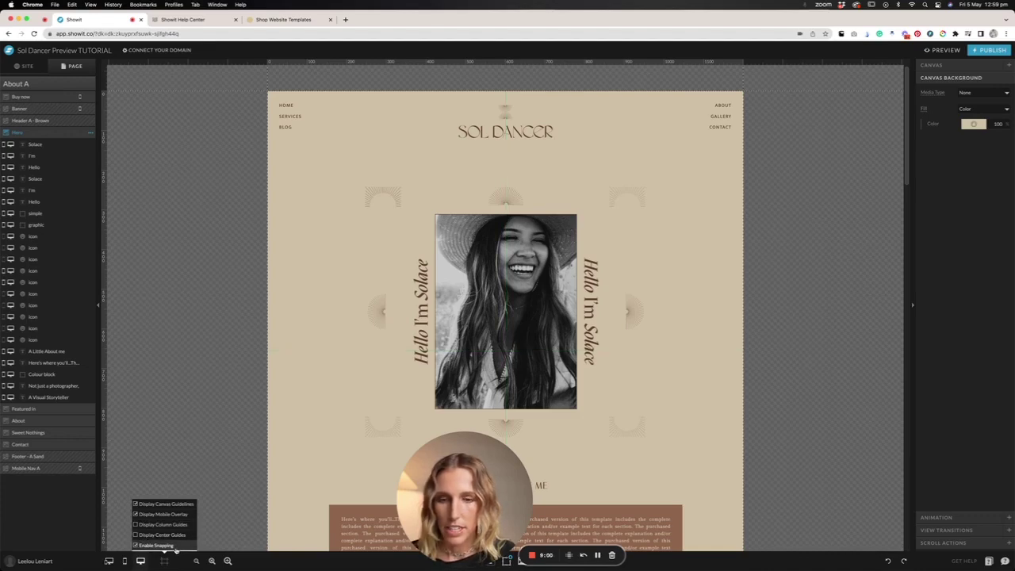
Try snapping the upper-left corner icon into the center above the portrait, undo the move, and review the guide and snapping options.
drag(400, 205, 518, 170)
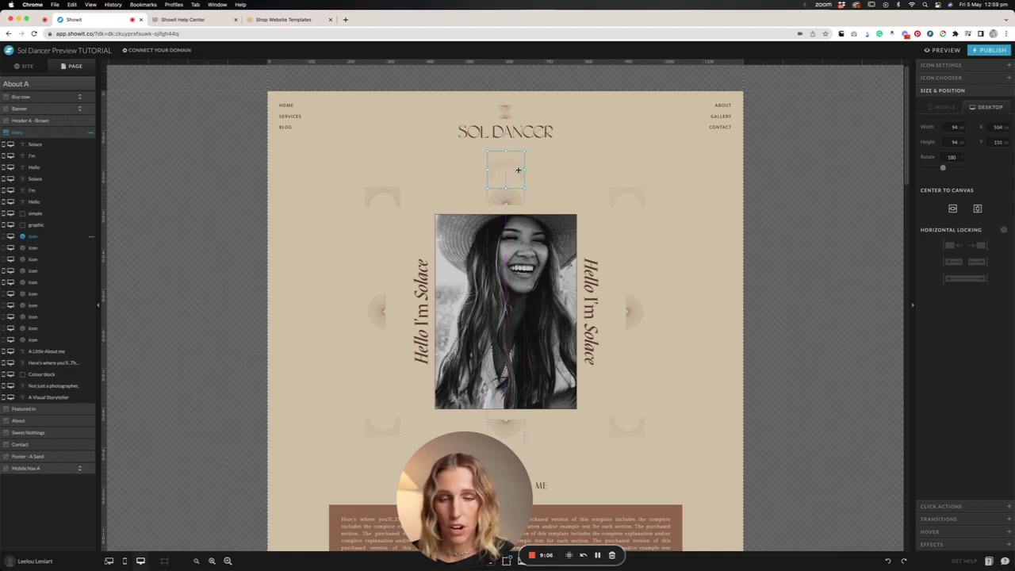
key(super+z)
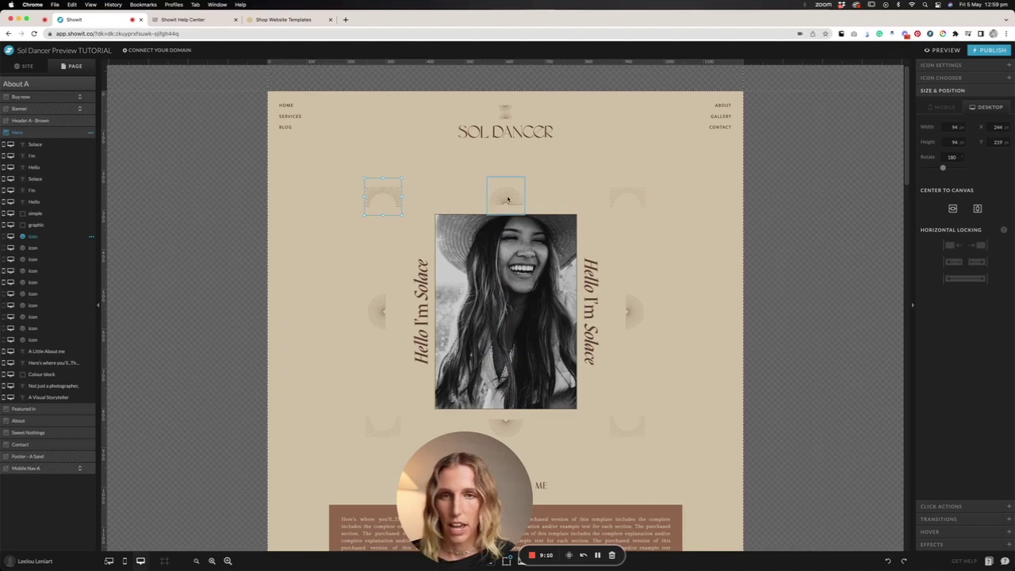
click(164, 560)
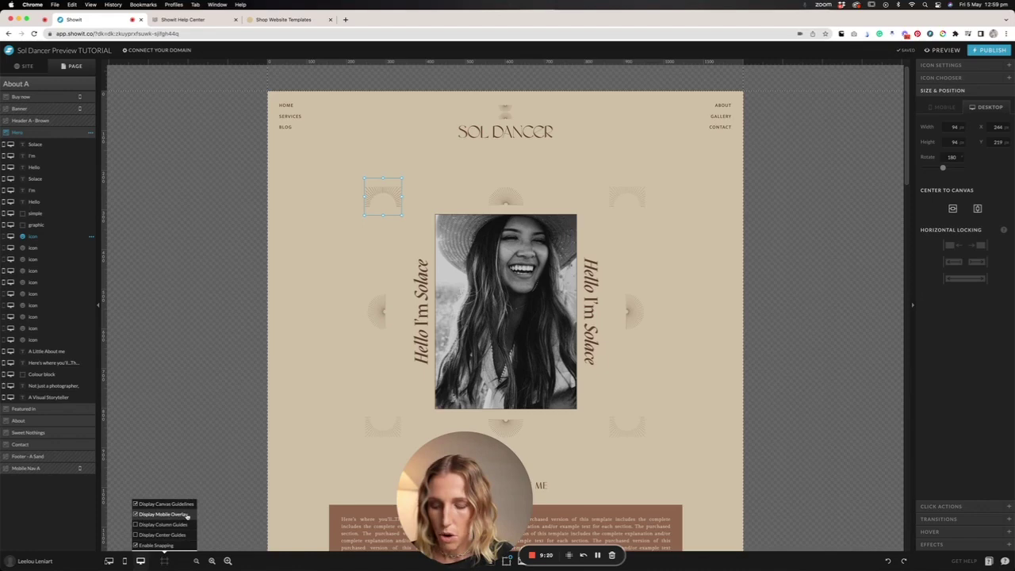
click(166, 561)
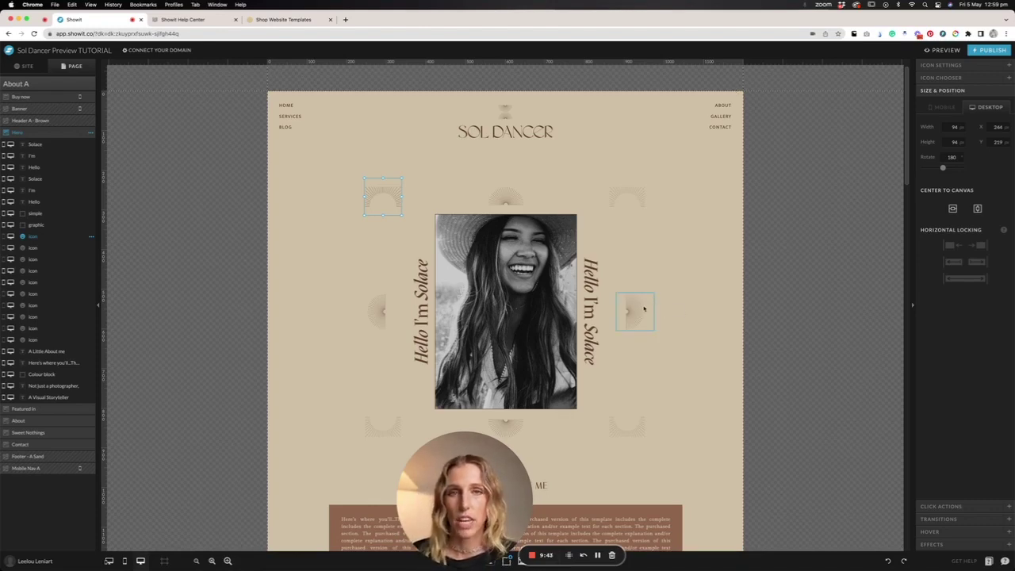
Try moving the icon to the right of the portrait off the canvas twice, and undo each move.
drag(638, 310, 811, 280)
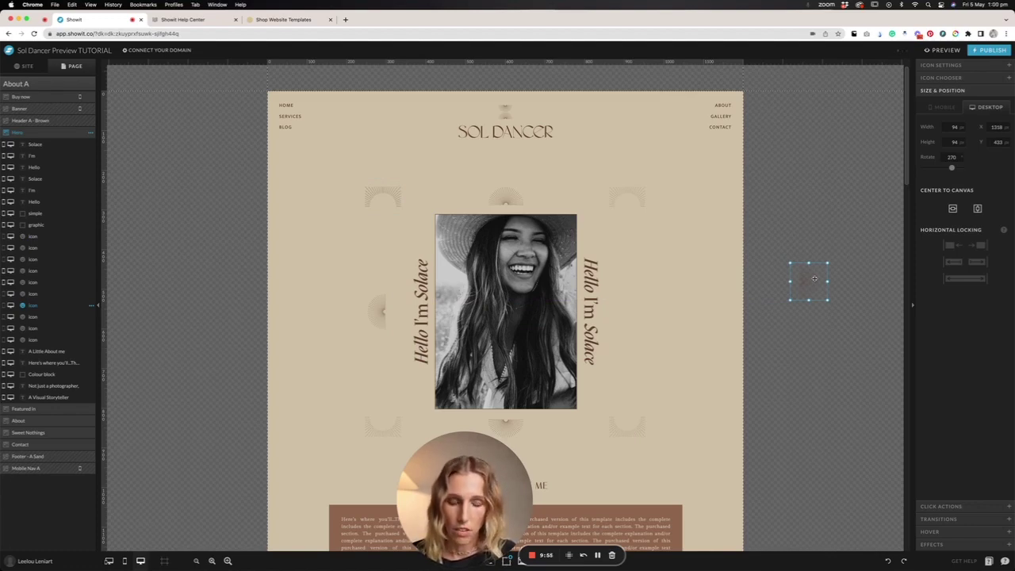
key(super+z)
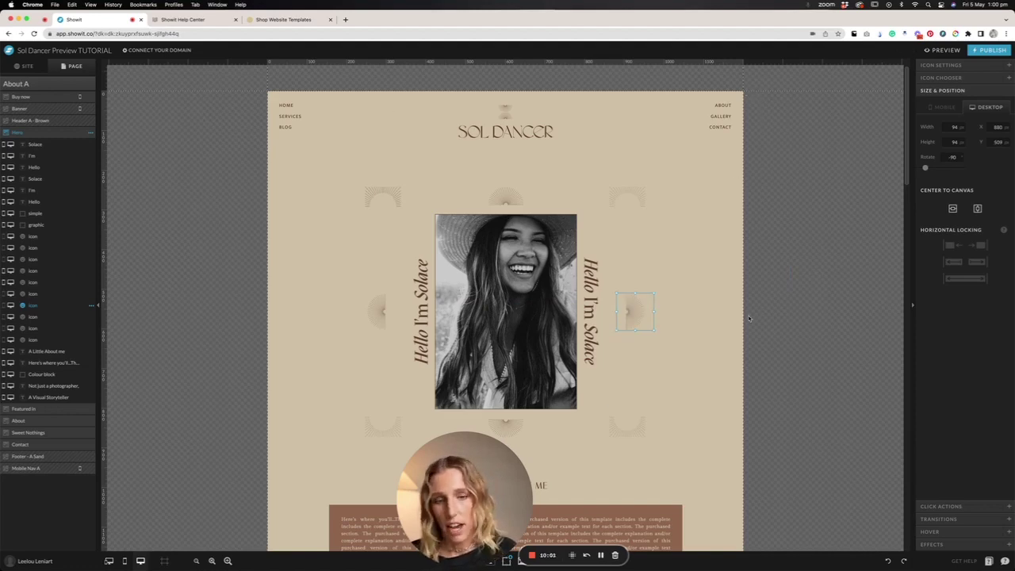
drag(639, 311, 696, 323)
key(super+z)
Duplicate the three icons to the right of the portrait, move the copies just outside the canvas, and remove the copies.
click(644, 198)
shift+click(646, 317)
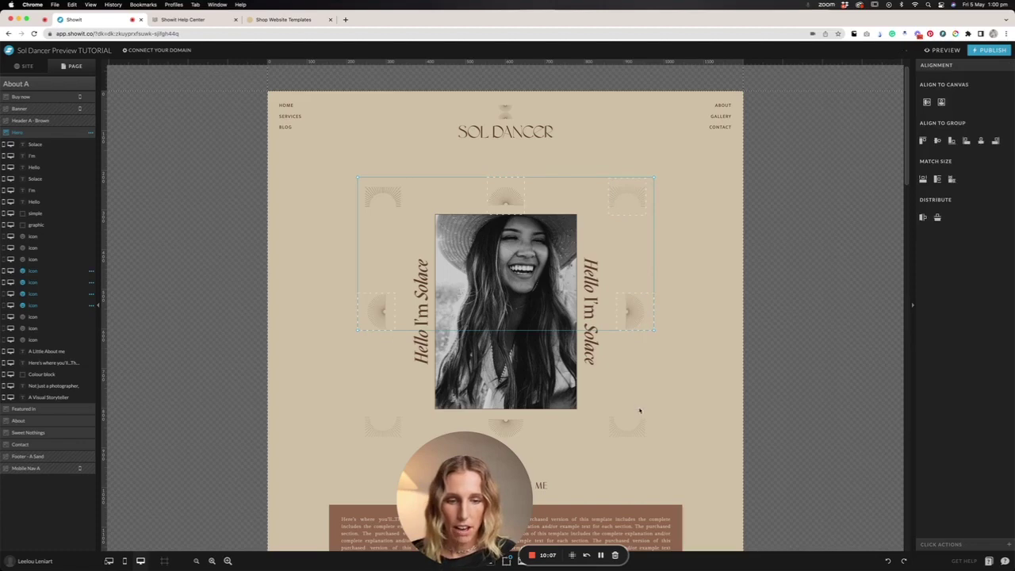
drag(628, 154, 653, 433)
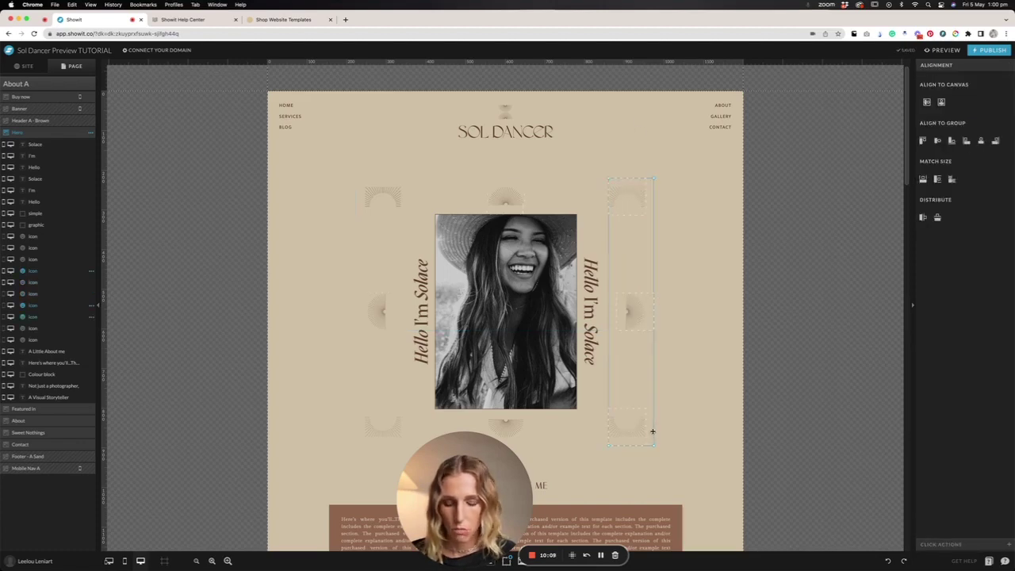
key(super+d)
drag(634, 304, 781, 302)
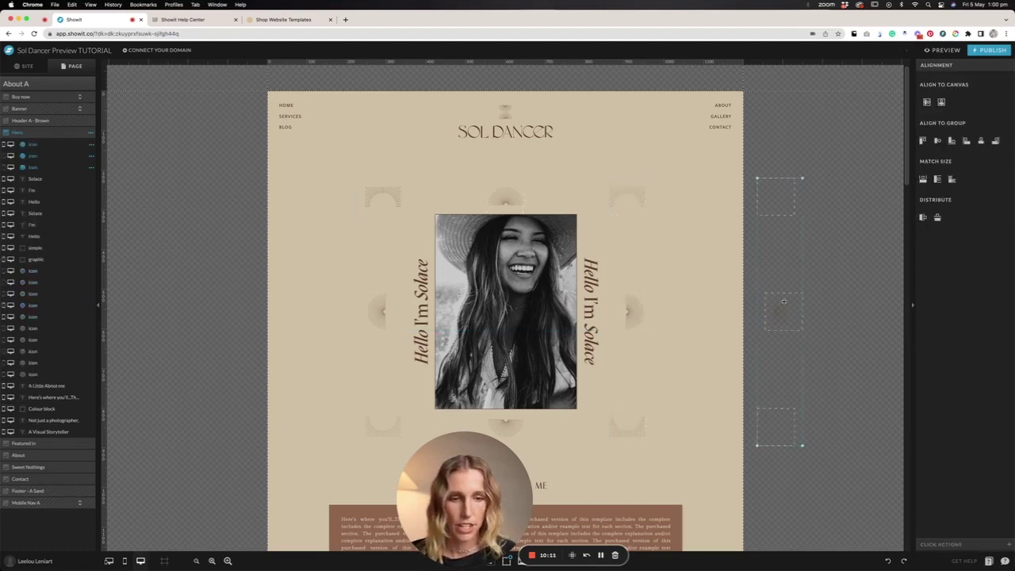
click(859, 306)
drag(772, 163, 810, 473)
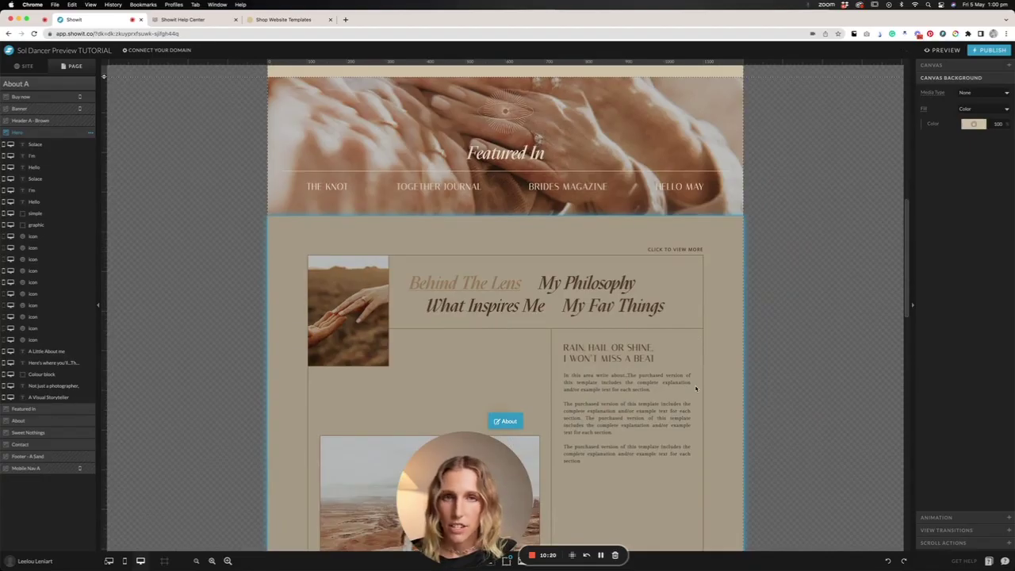
Stretch the line at the top of the Contact canvas past both side edges to about 1401 px wide.
scroll(697, 388, down, 5)
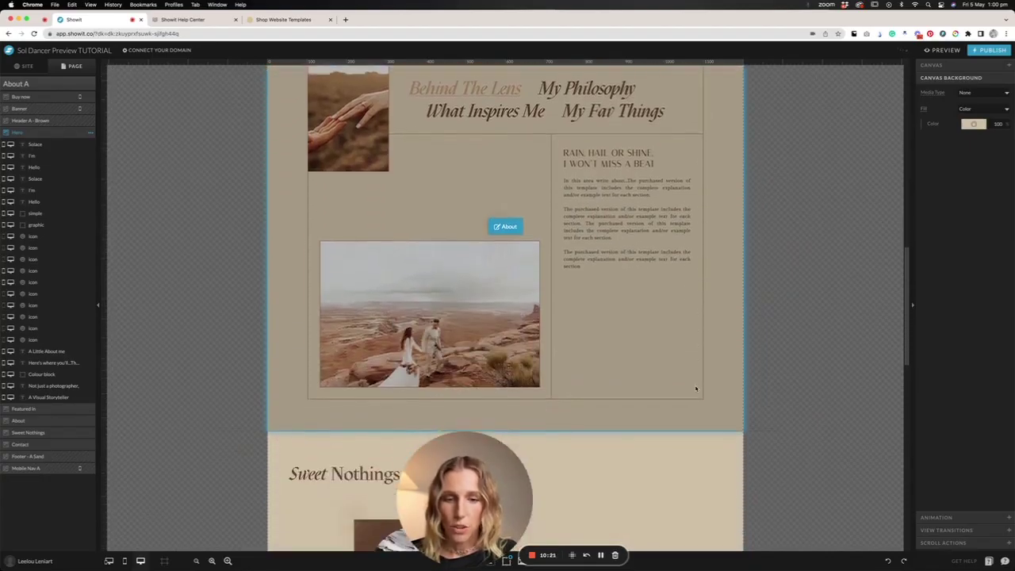
scroll(801, 333, down, 5)
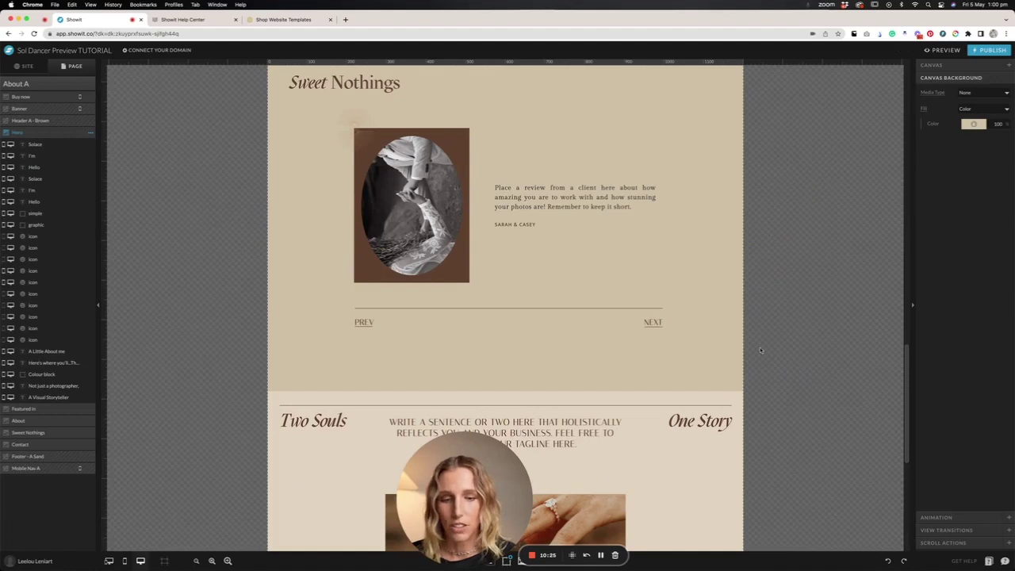
click(725, 409)
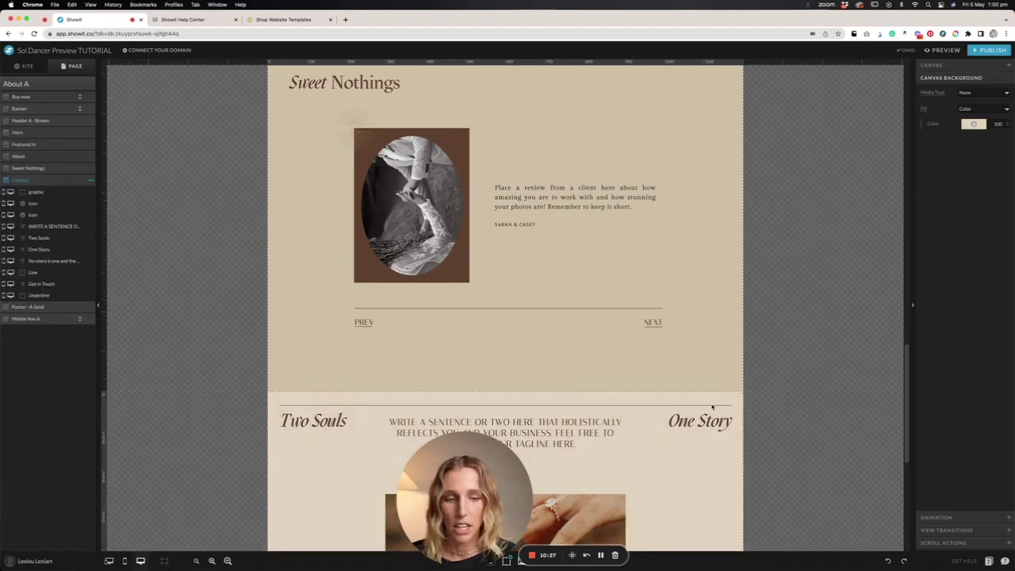
click(719, 408)
drag(731, 406, 792, 406)
drag(279, 405, 236, 406)
scroll(373, 365, up, 10)
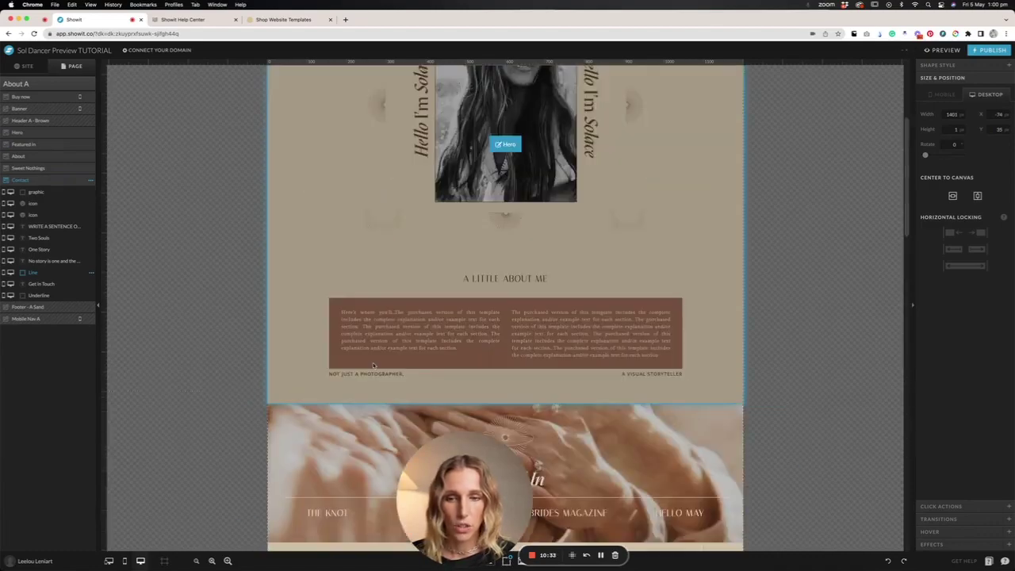
scroll(373, 365, down, 10)
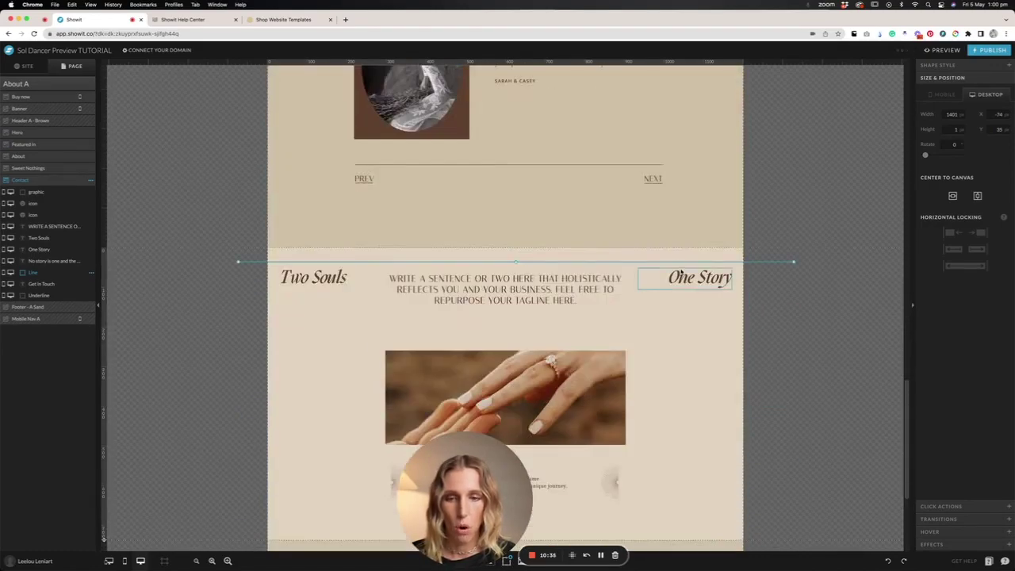
Undo the stretching of the Contact canvas's line and try moving the One Story heading towards the canvas edge.
click(965, 267)
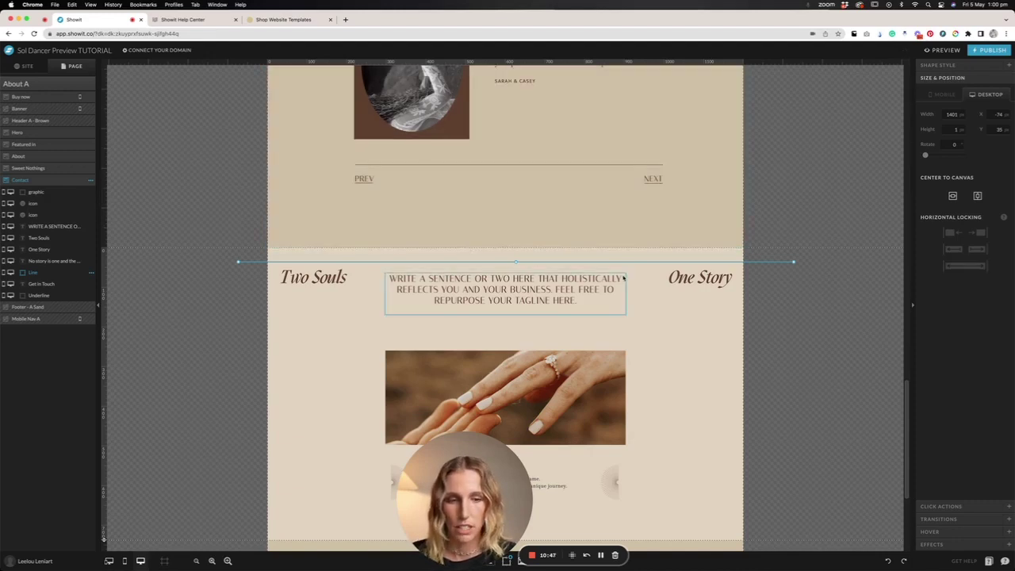
key(super+z)
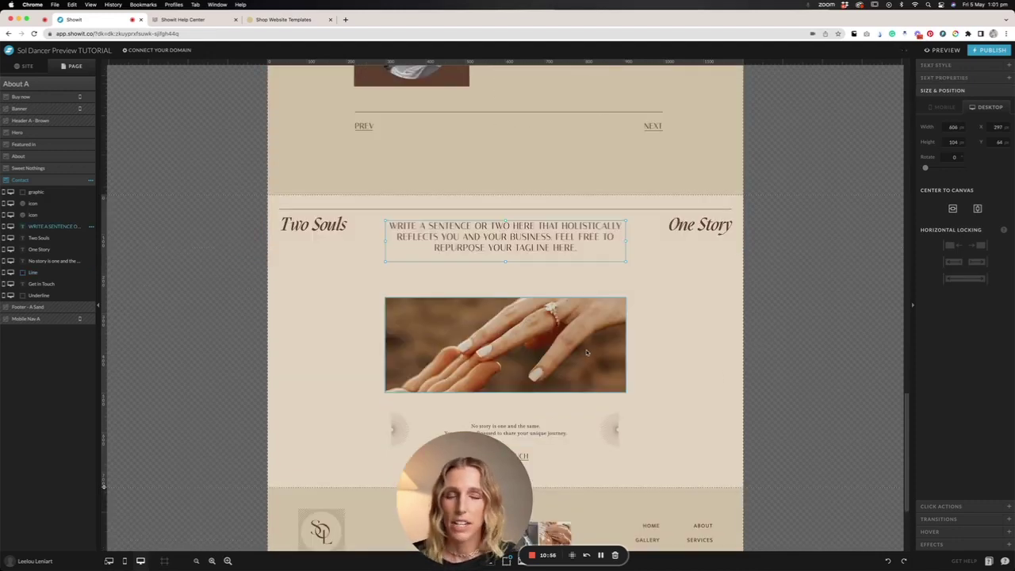
drag(720, 215, 787, 242)
scroll(693, 373, down, 3)
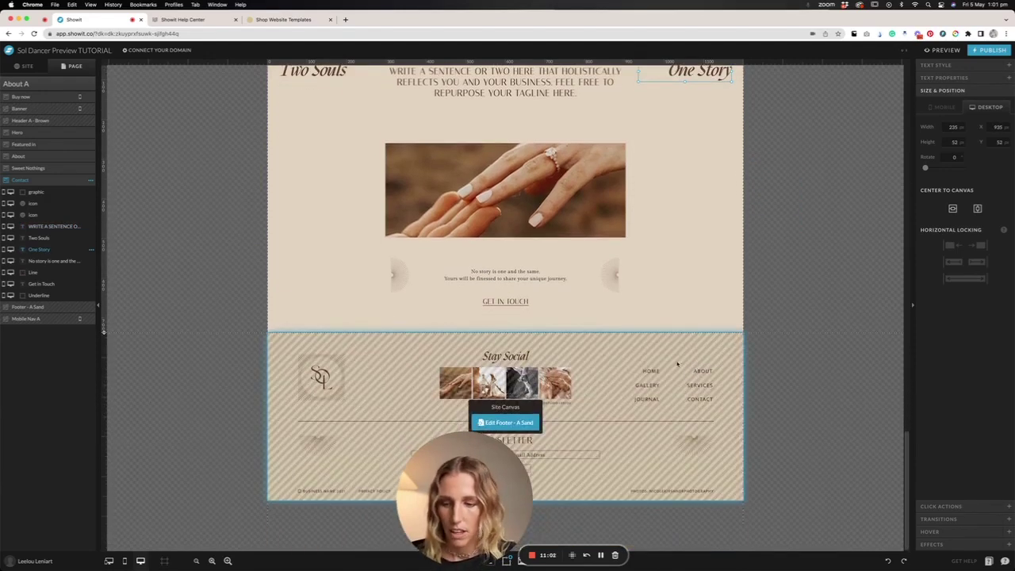
Show the mobile layout only, and turn the mobile overlay off and on again.
click(125, 560)
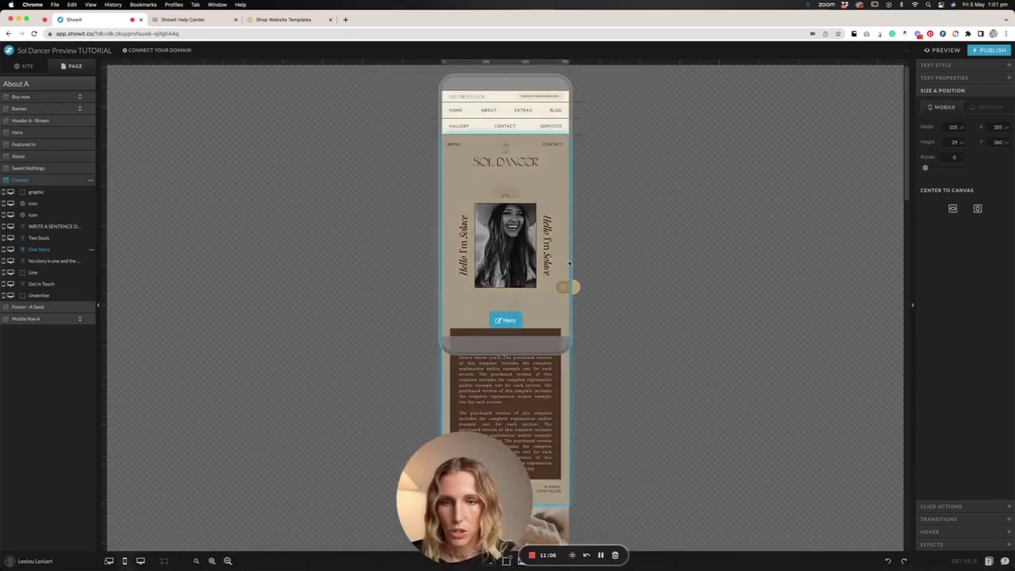
click(166, 561)
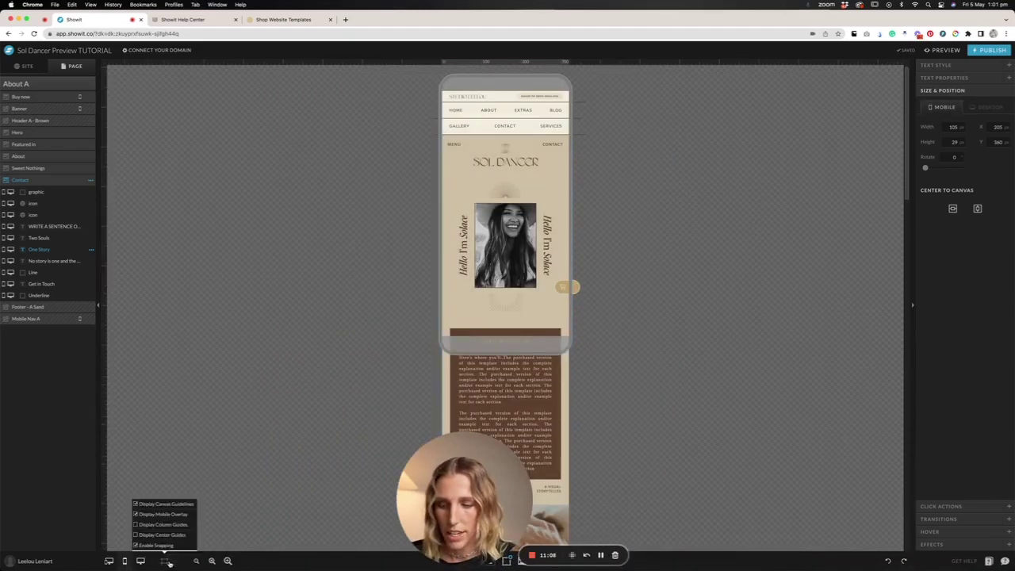
click(136, 515)
click(137, 515)
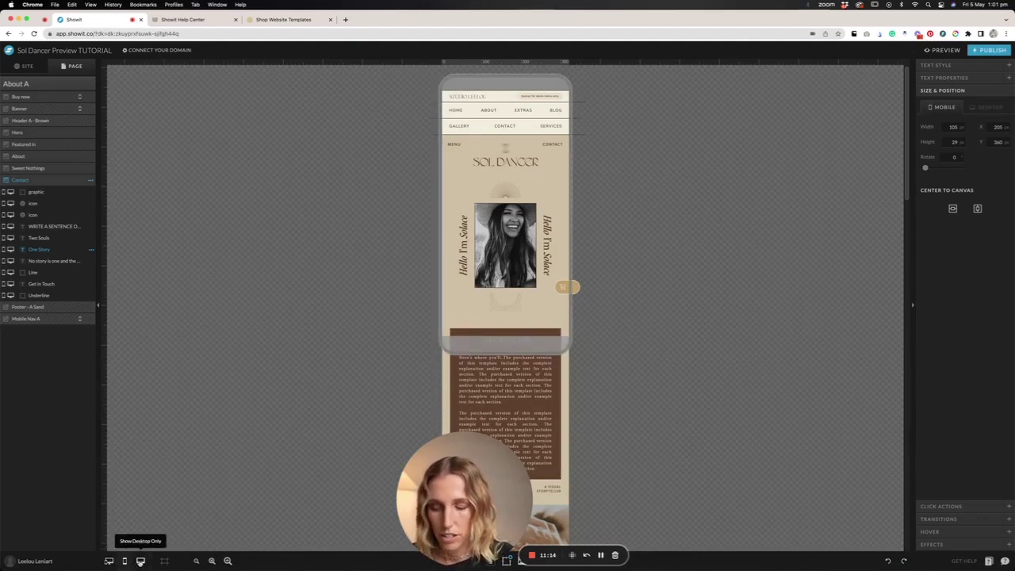
Show the desktop layout only, the mobile layout only, and finally both layouts side by side.
click(141, 560)
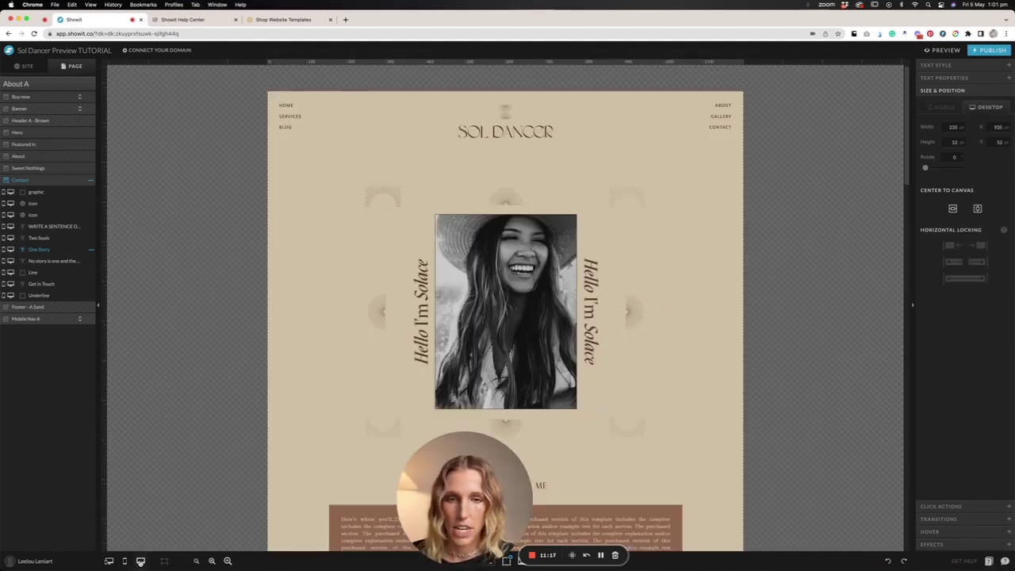
click(124, 561)
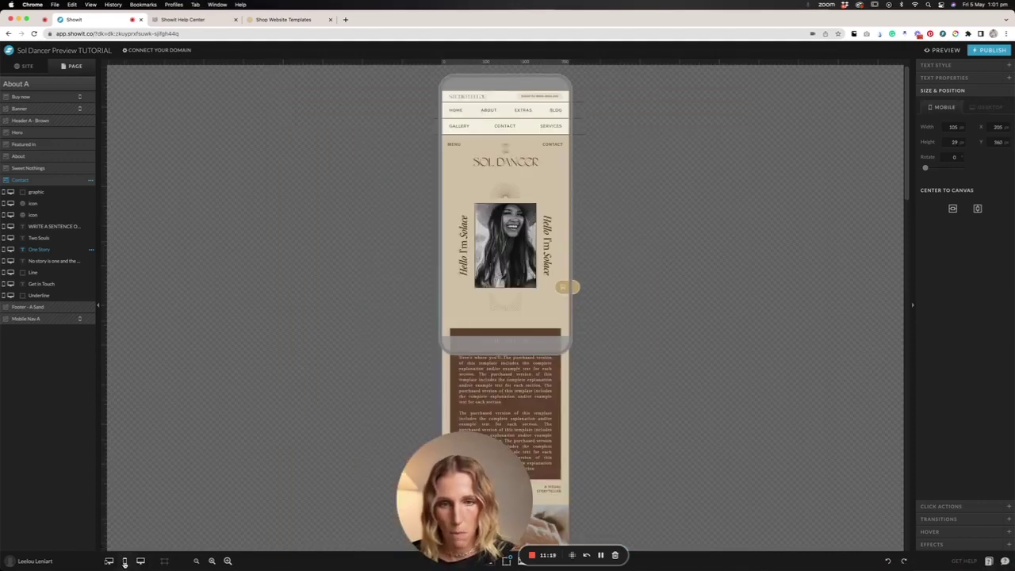
click(108, 561)
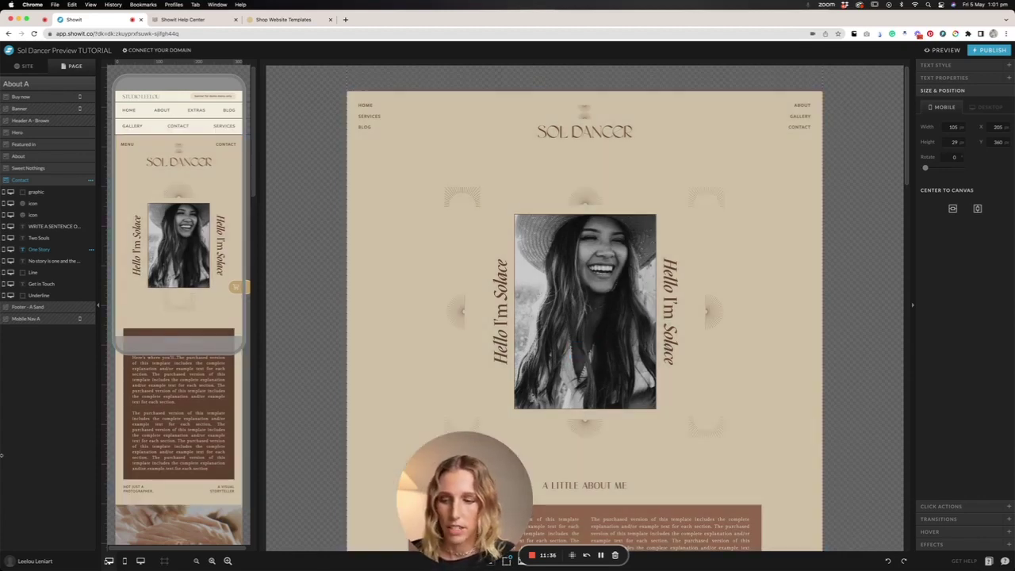
Open the account window to review the site design and account settings options.
click(35, 561)
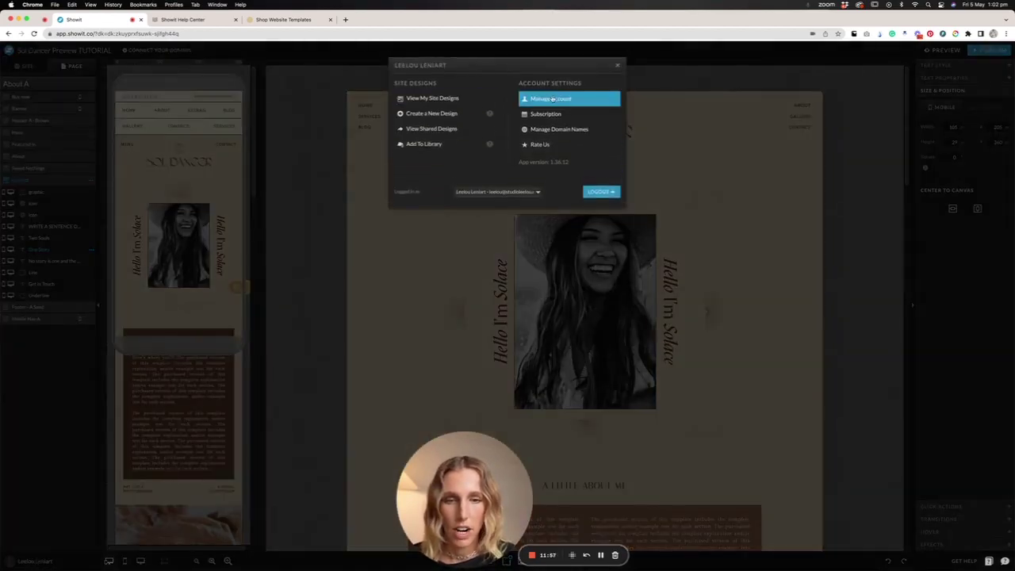